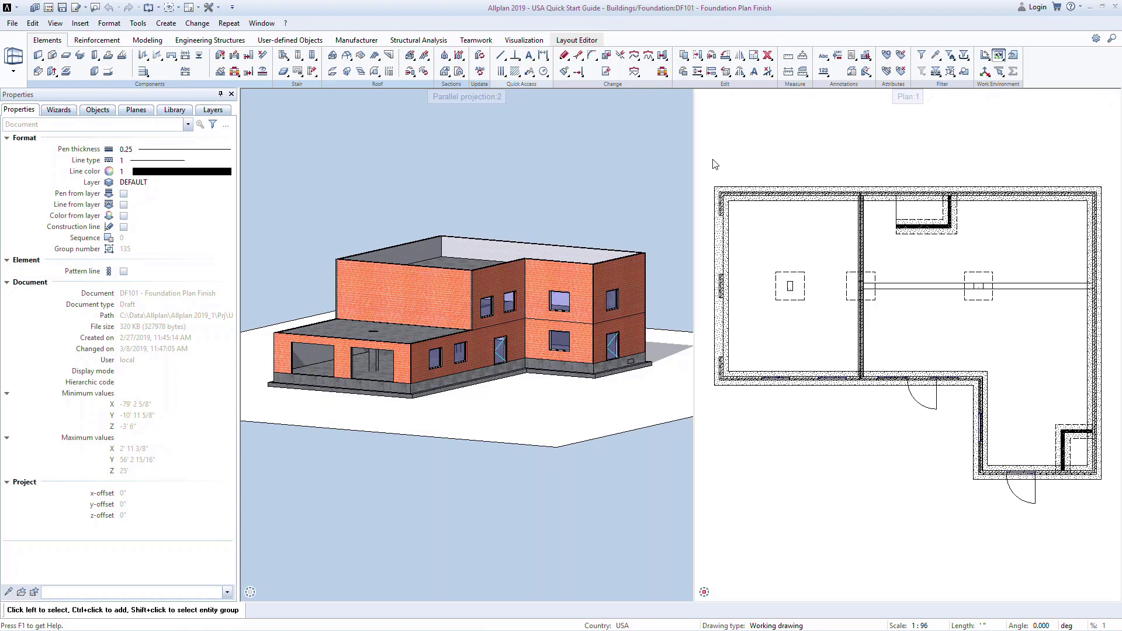
Make drawing 4 Wizards current, with the Foundation and Second Floor drawings turned off.
click(715, 165)
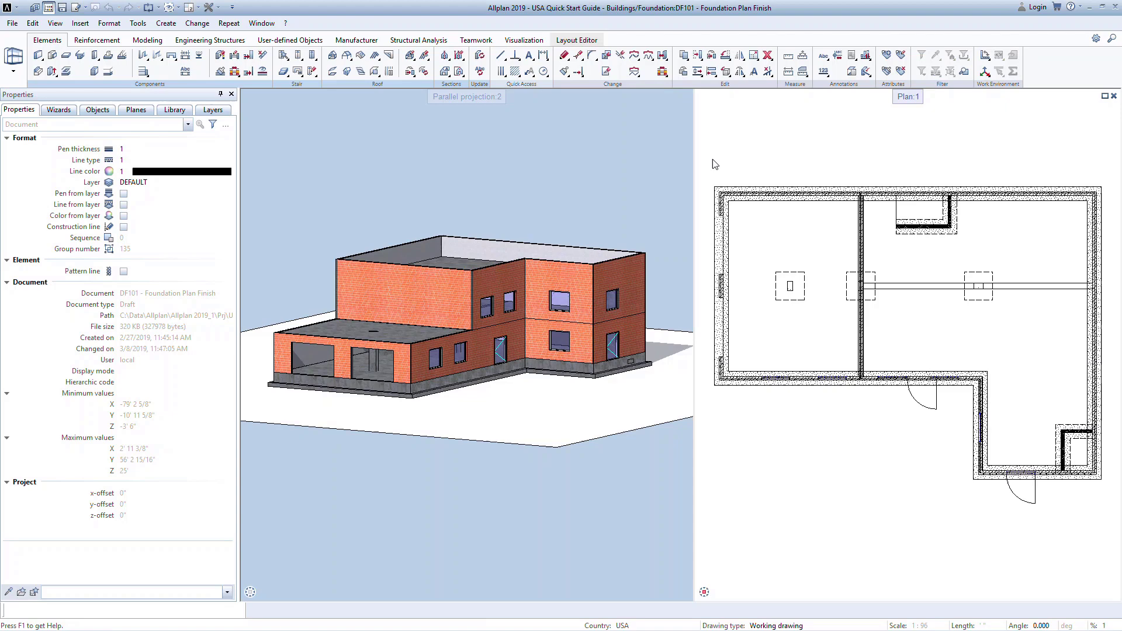
key(F2)
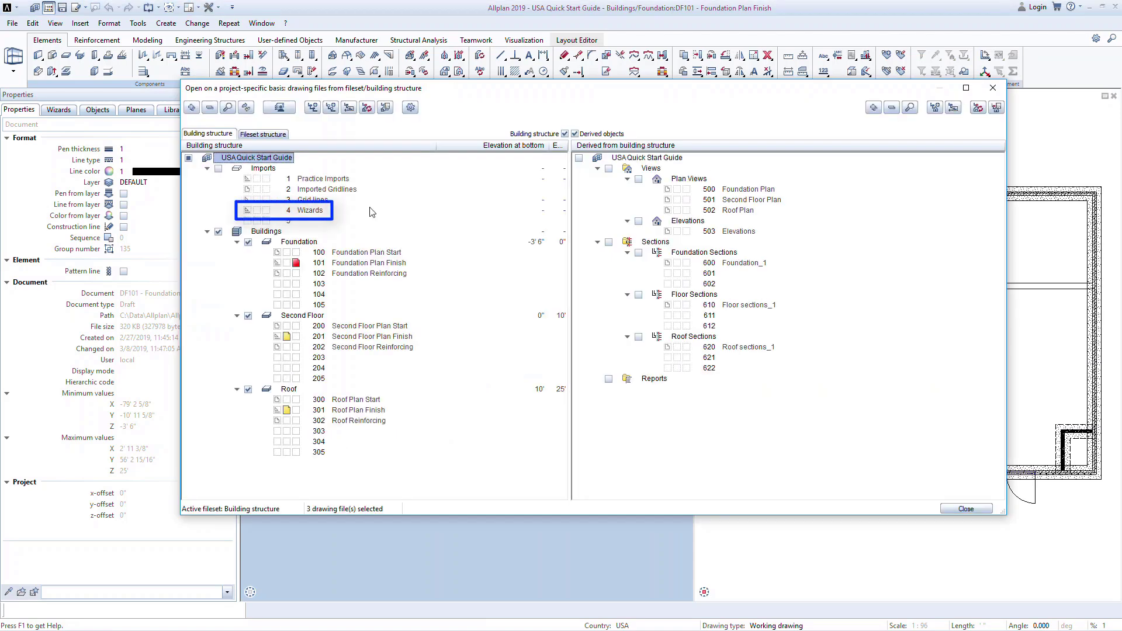
click(267, 211)
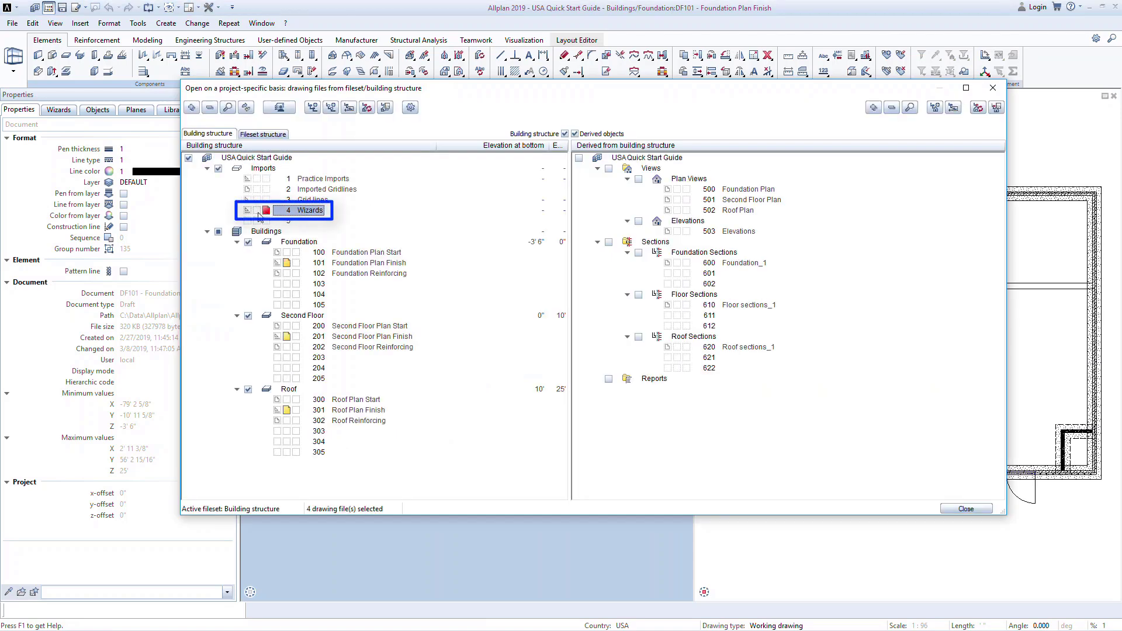
click(248, 242)
click(249, 316)
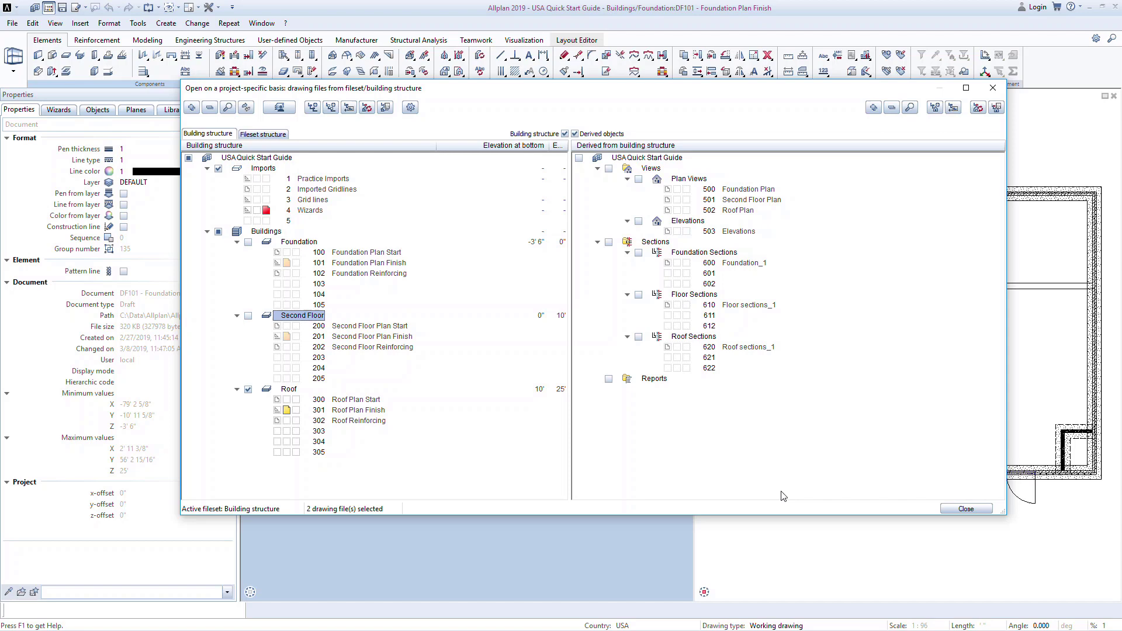
click(950, 509)
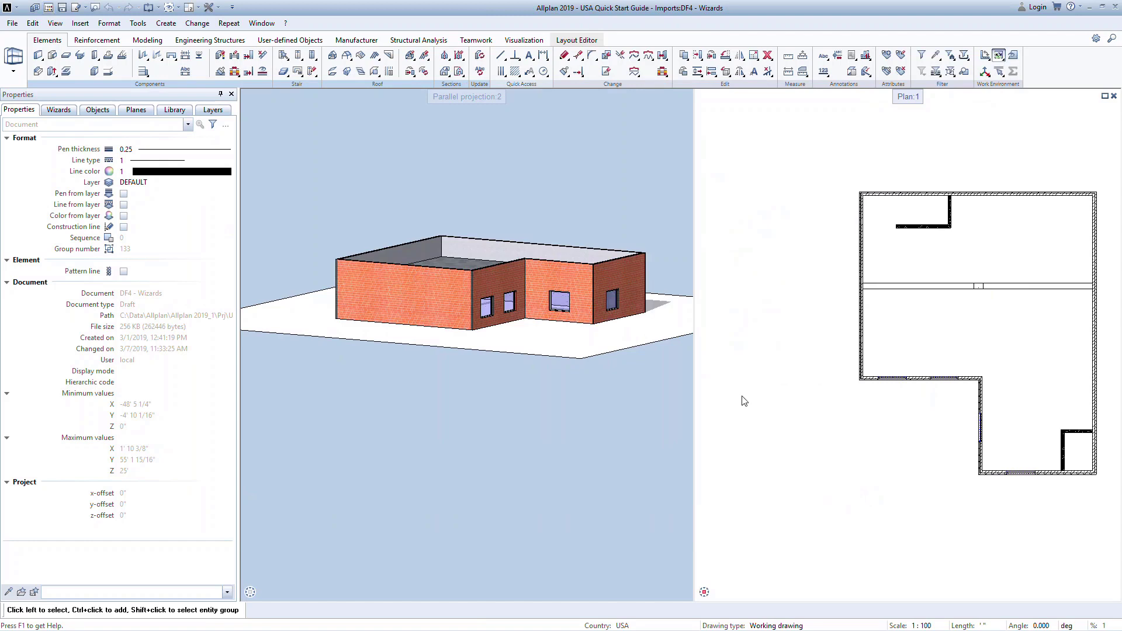
Close the 3D view, show the QuickStart wizard palette, and enlarge the plan with space on its right.
click(686, 96)
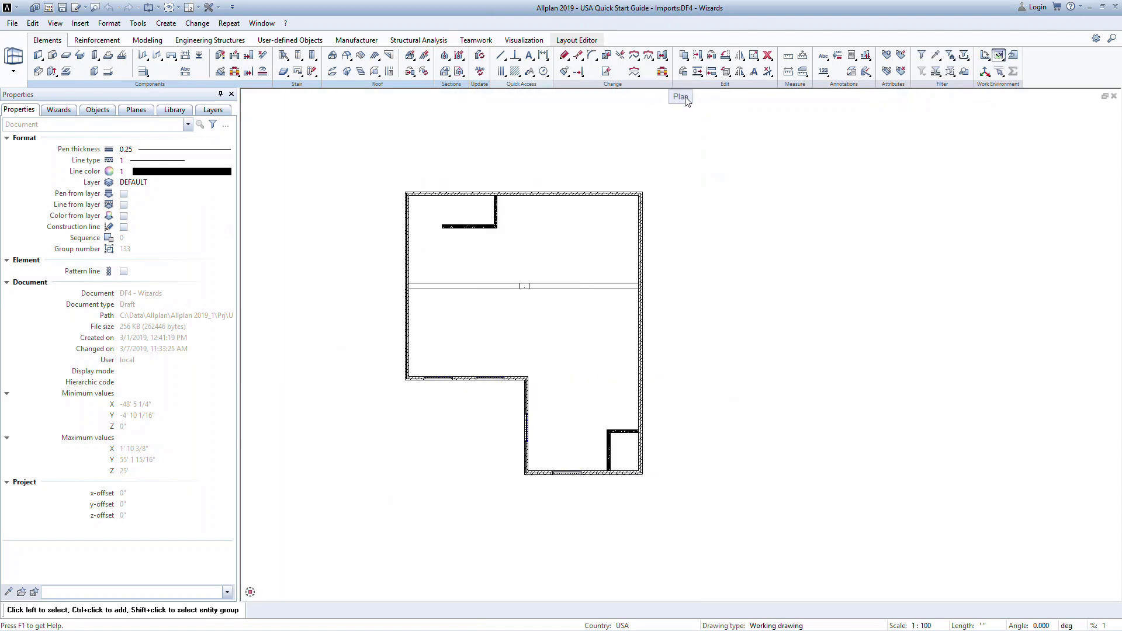
middle_drag(555, 253, 618, 258)
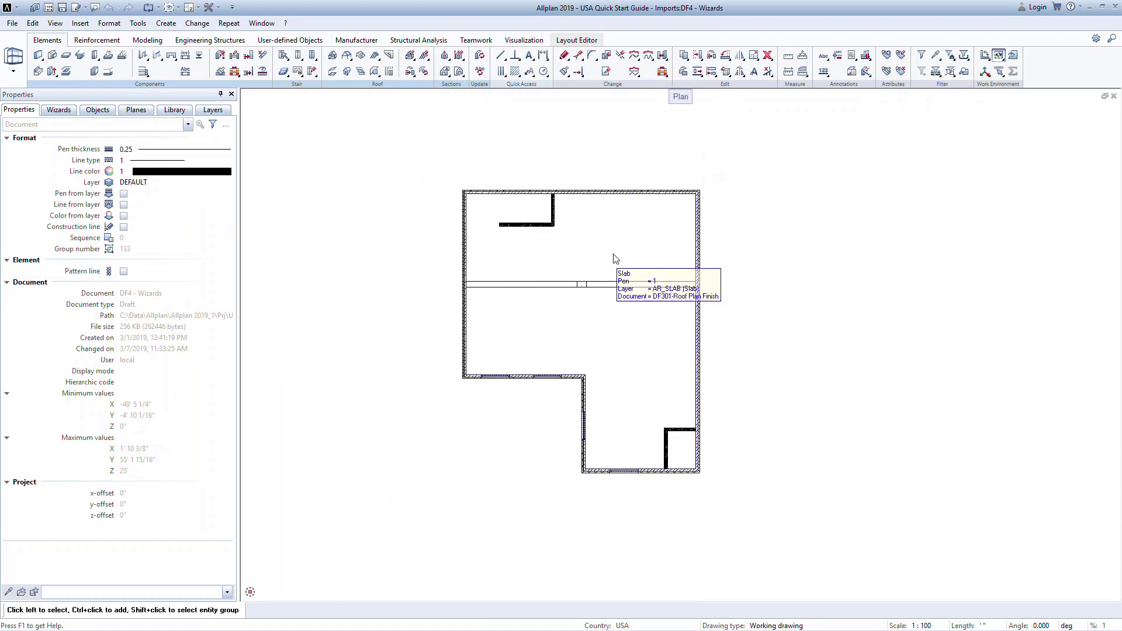
click(59, 110)
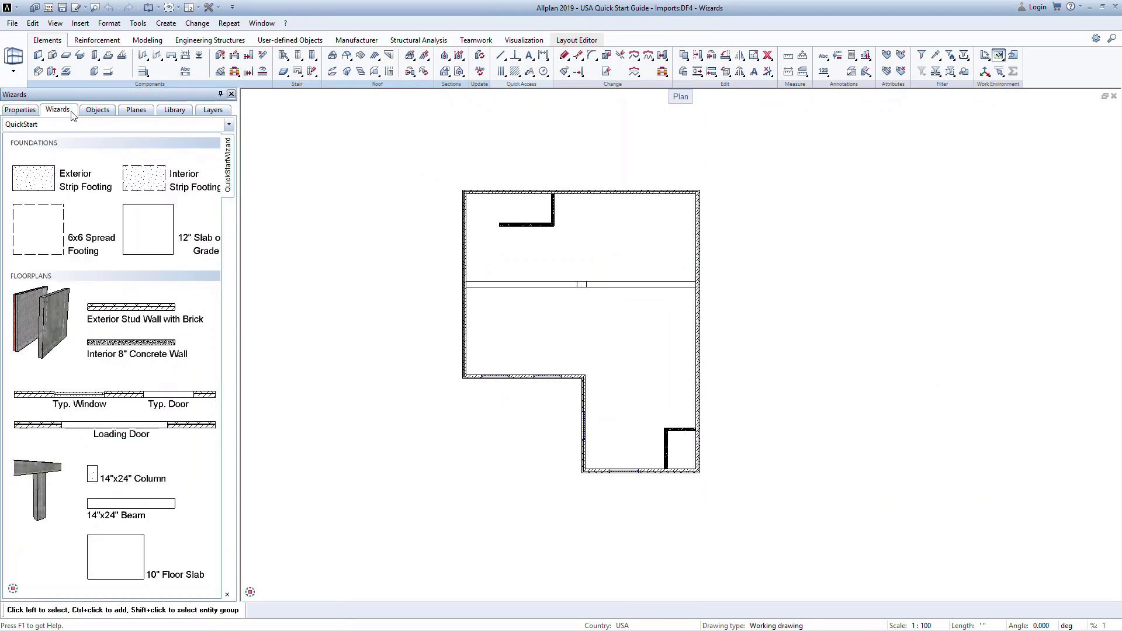
scroll(423, 233, up, 3)
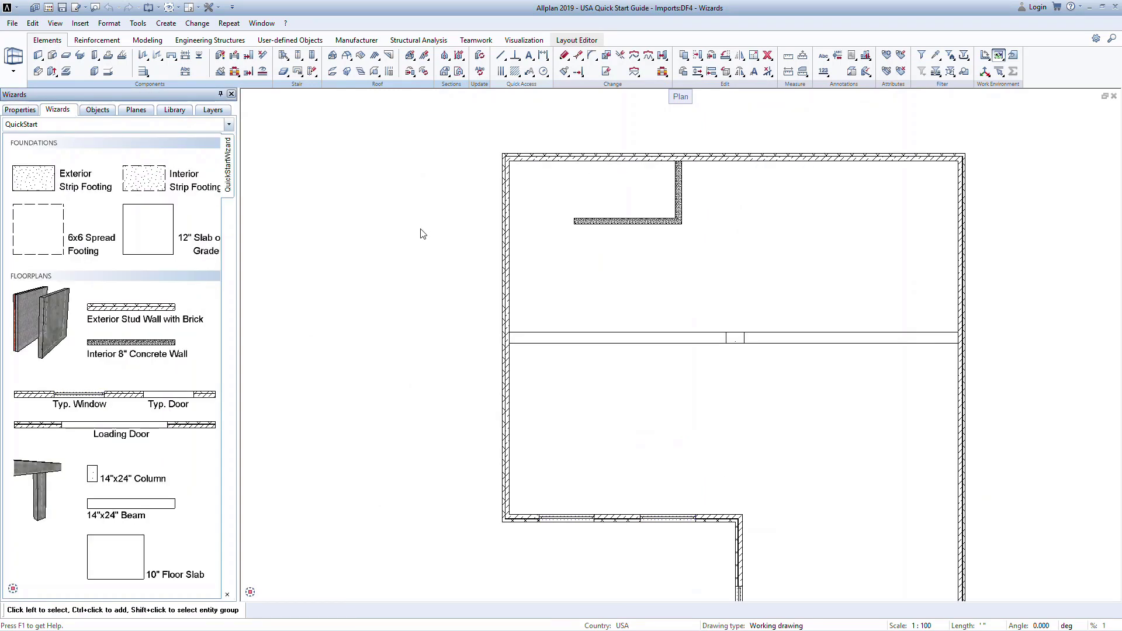
middle_drag(420, 233, 273, 195)
middle_drag(861, 248, 766, 243)
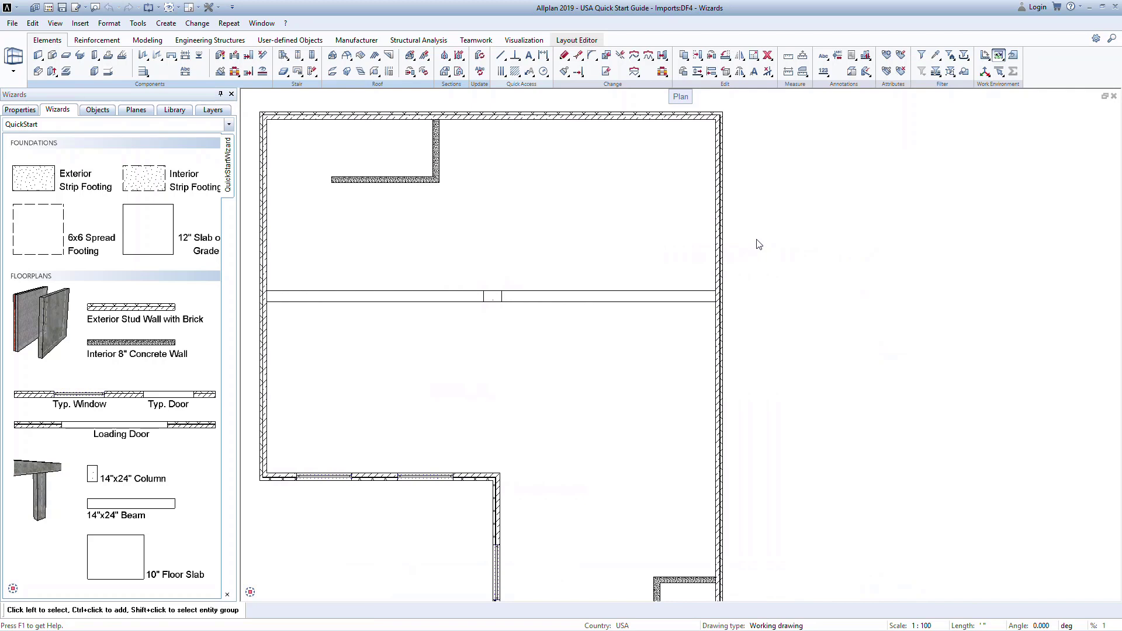
Draw an exterior wall sample right of the plan using the outer wall's properties.
right_click(718, 247)
right_click(718, 247)
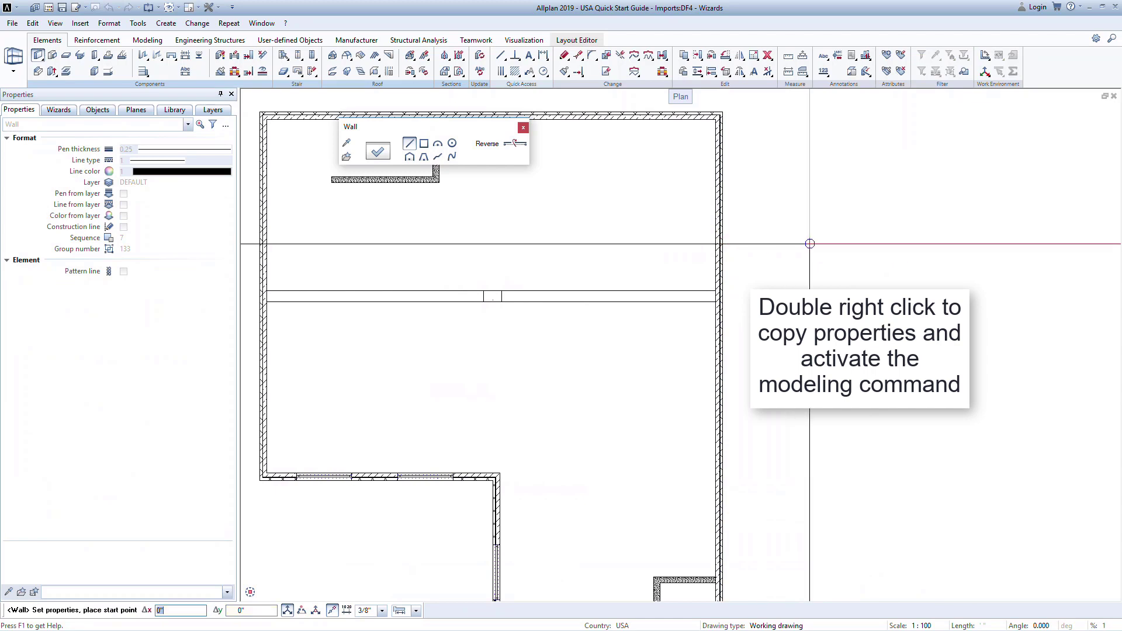
click(817, 243)
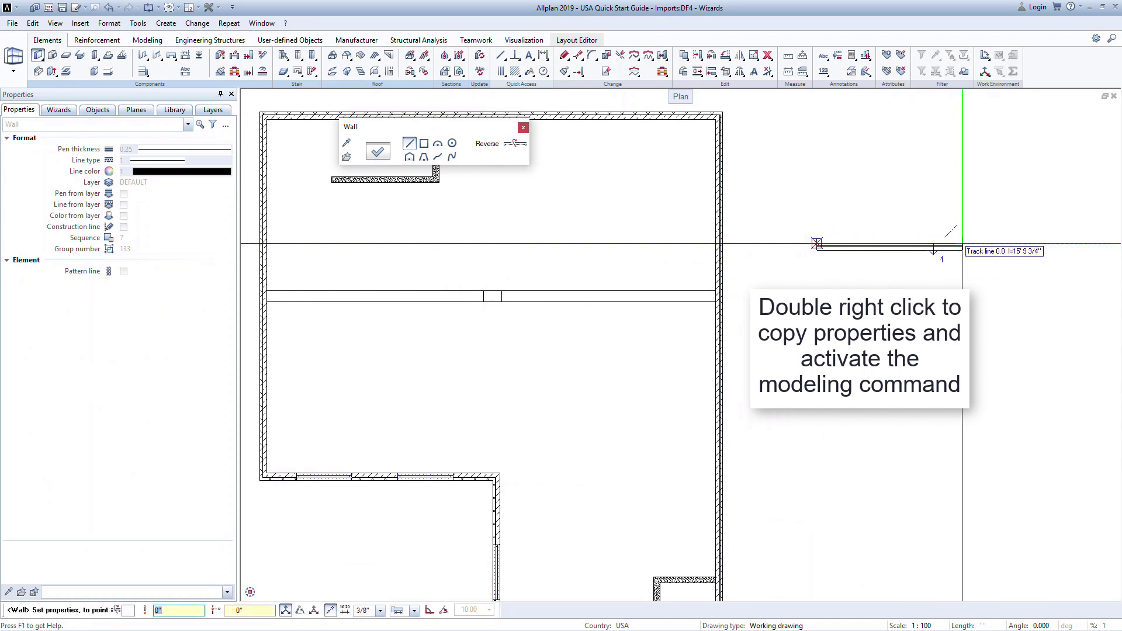
click(962, 243)
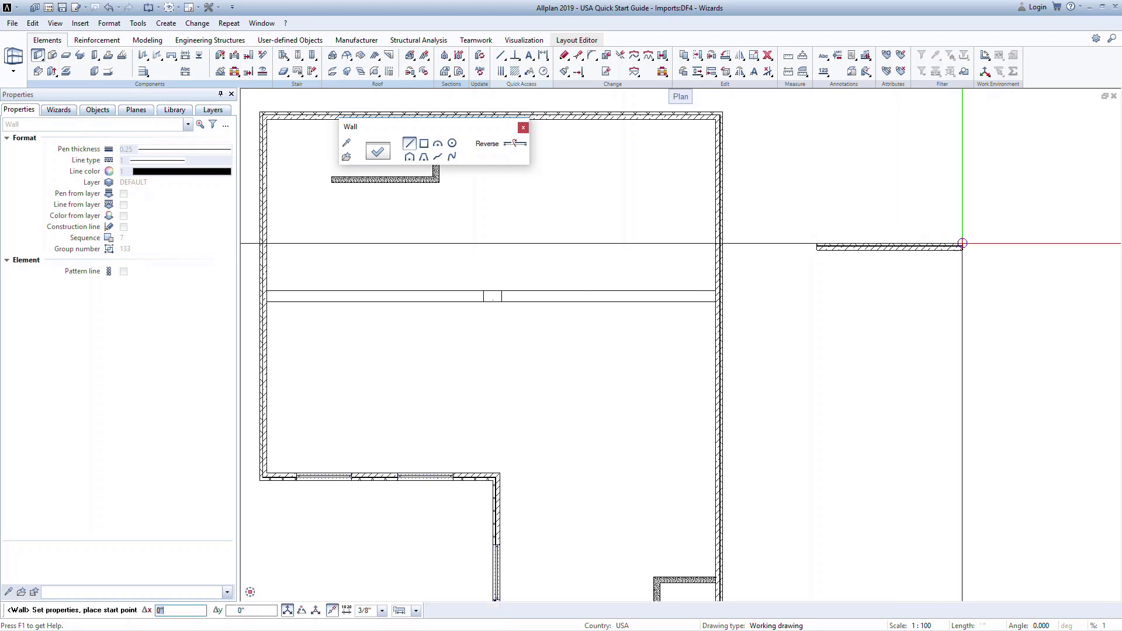
key(Escape)
key(Escape)
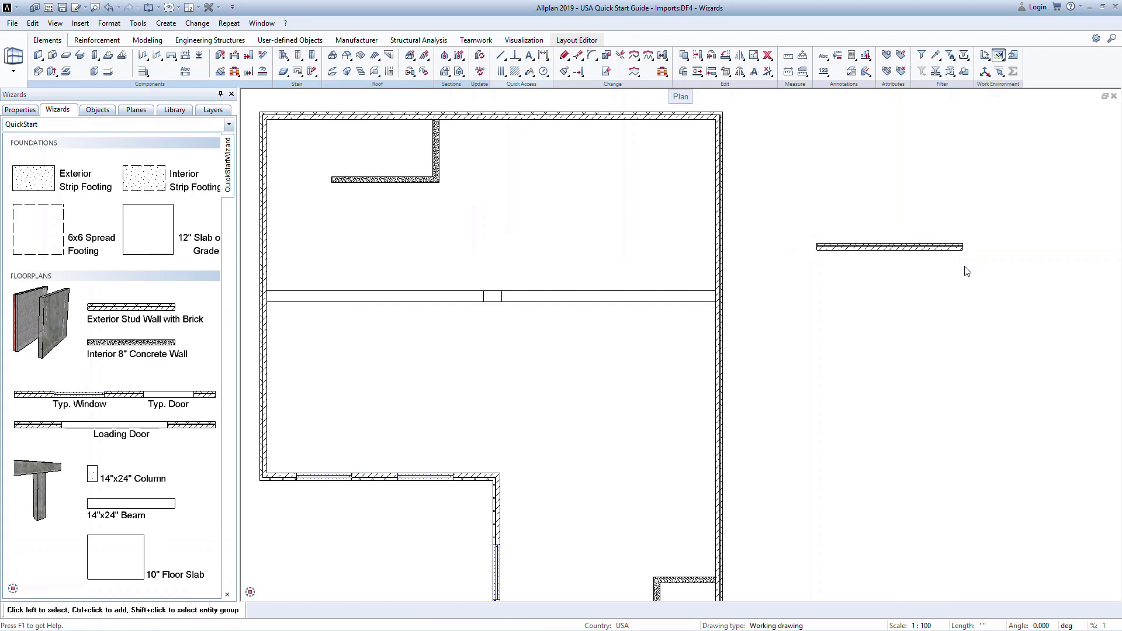
Draw an interior wall sample below it, copying an existing interior wall's properties.
right_click(425, 185)
right_click(425, 185)
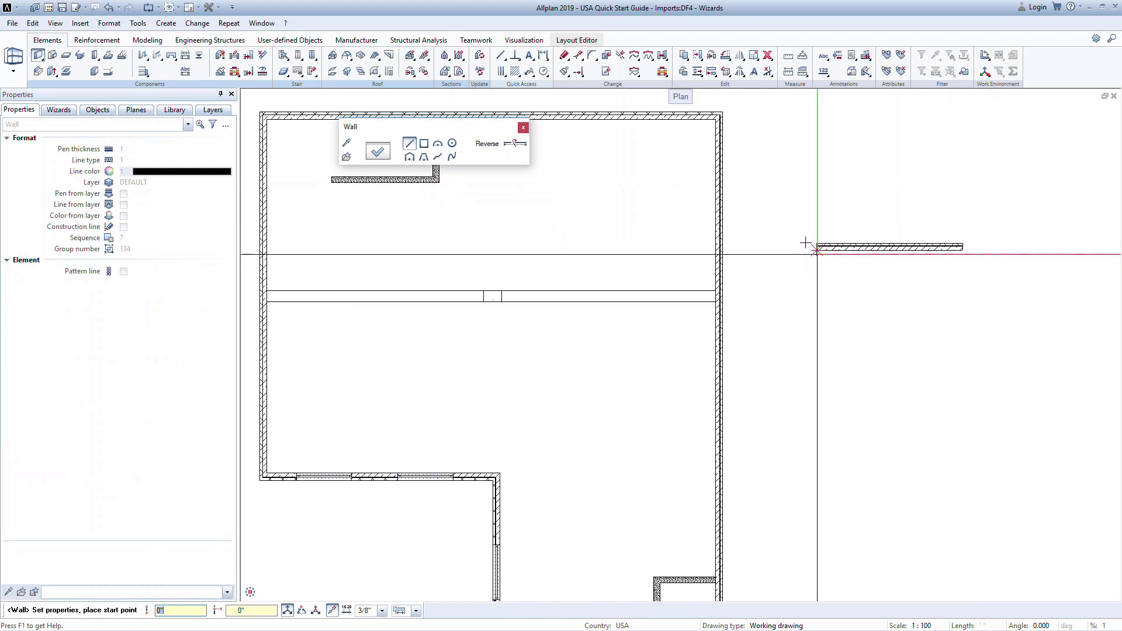
click(817, 302)
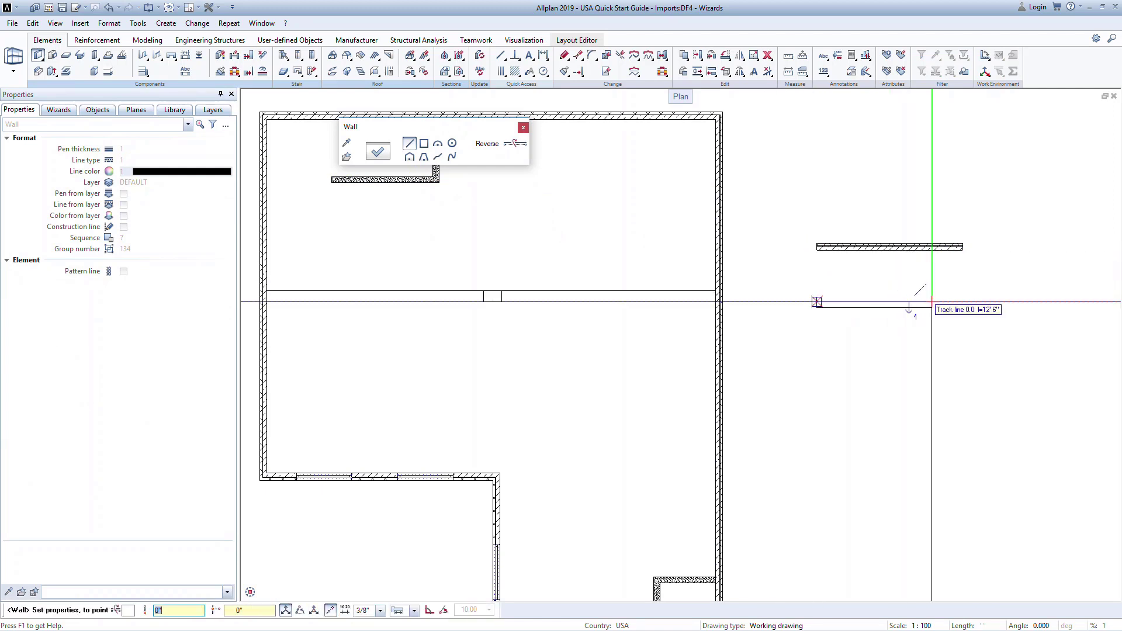
click(962, 305)
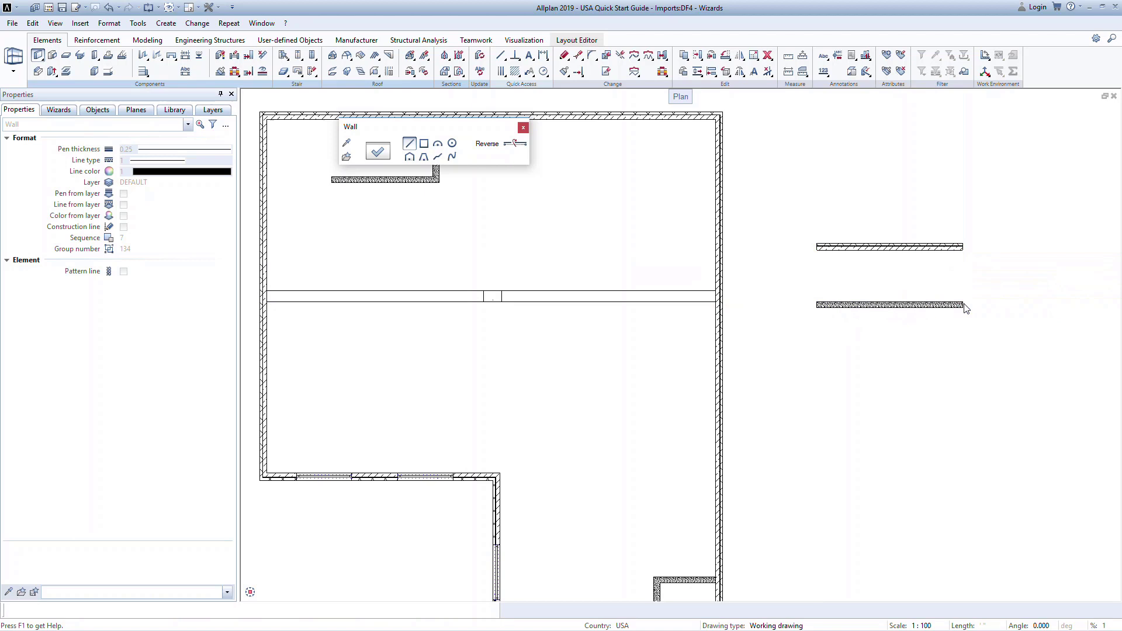
key(Escape)
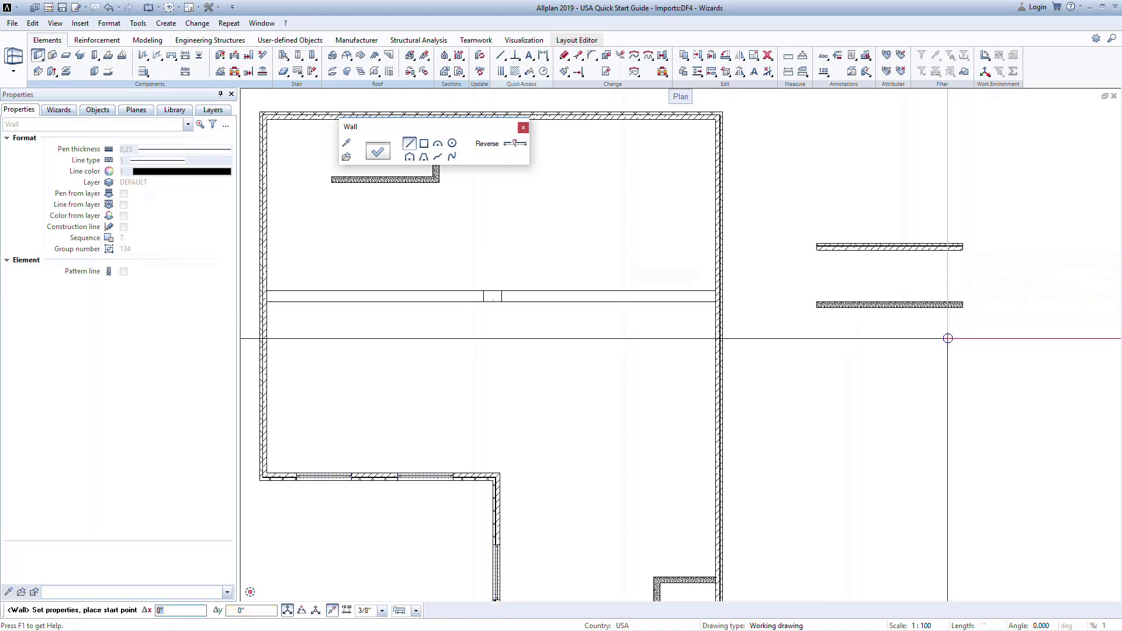
key(Escape)
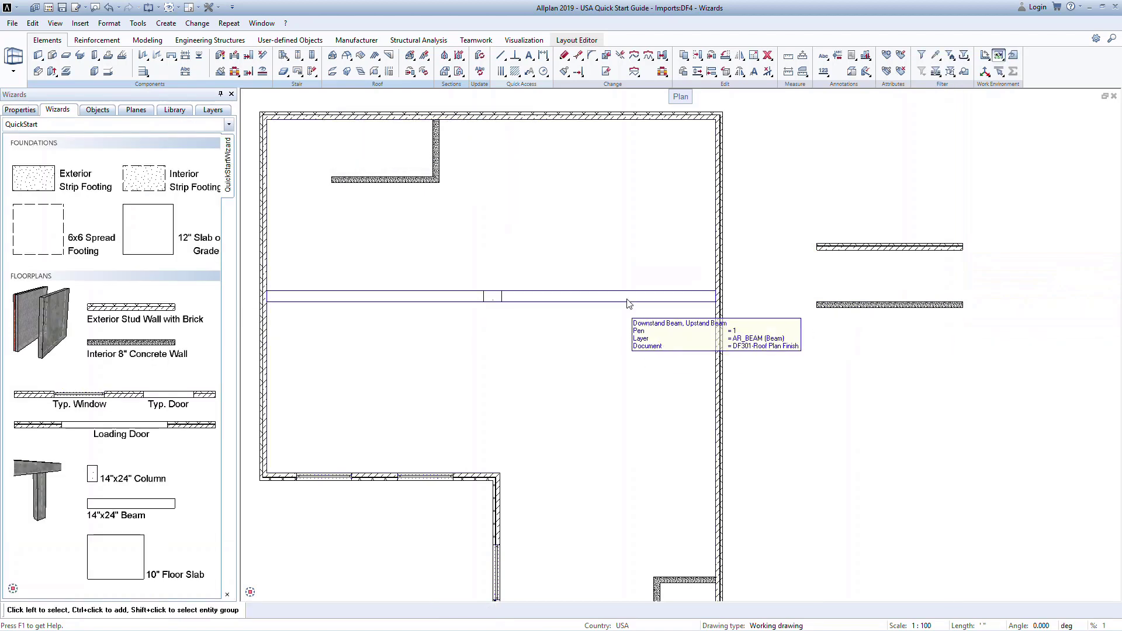
Draw a rectangular slab sample below the walls using the existing slab's properties.
right_click(611, 263)
right_click(611, 262)
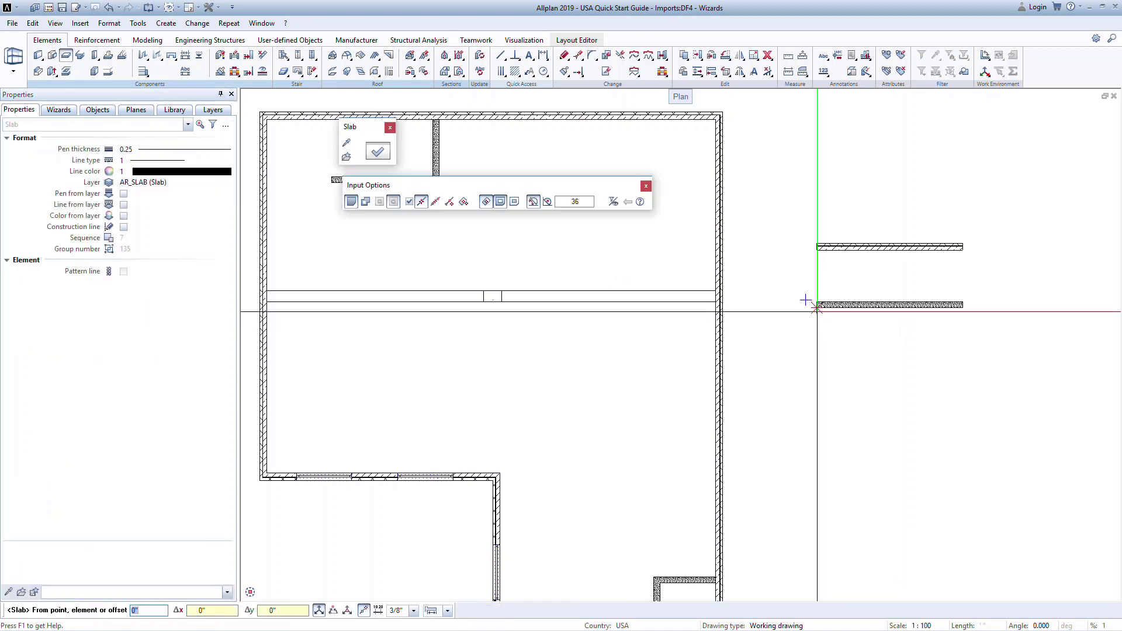
click(818, 347)
click(899, 392)
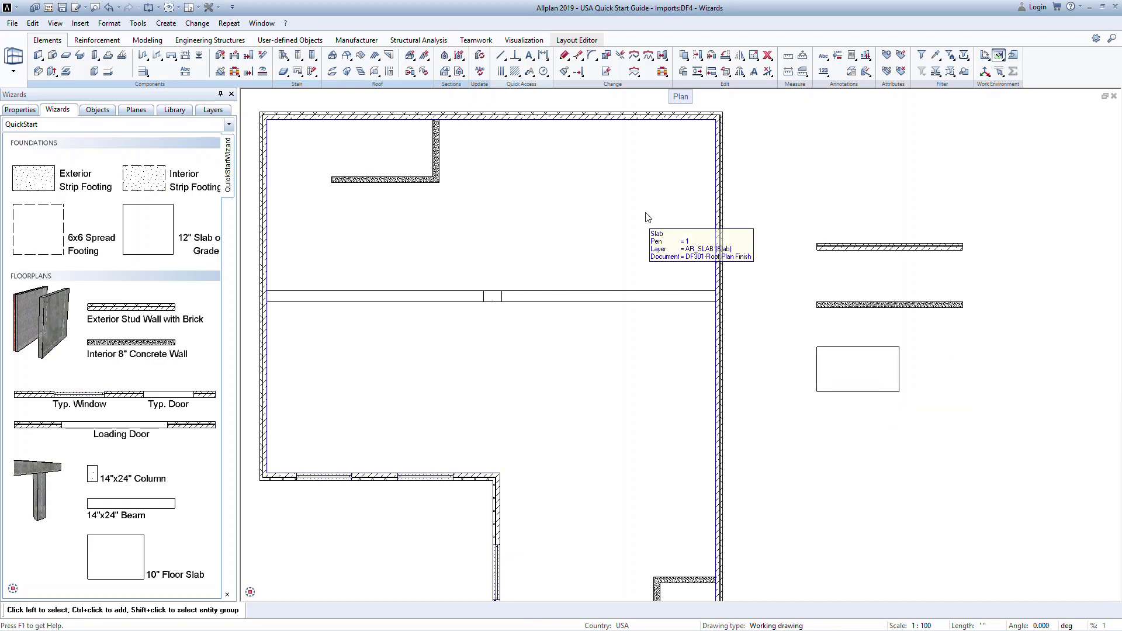
Label the exterior wall sample 'EXTERIOR WALL' and copy the label beside the other two samples.
click(530, 58)
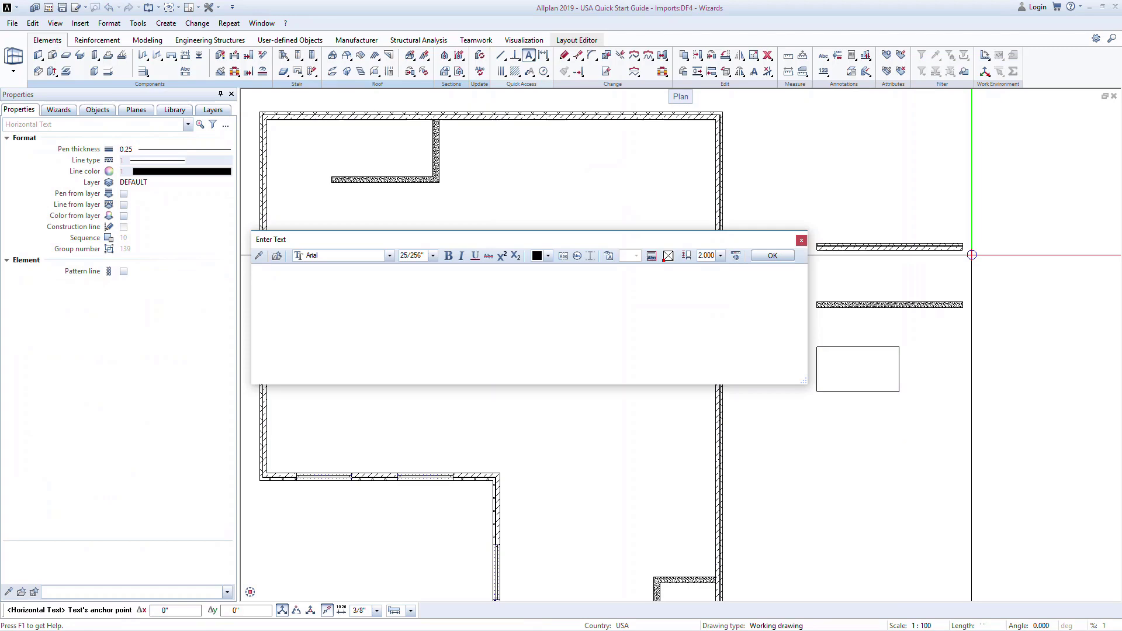
text(EXTERIOR WALL)
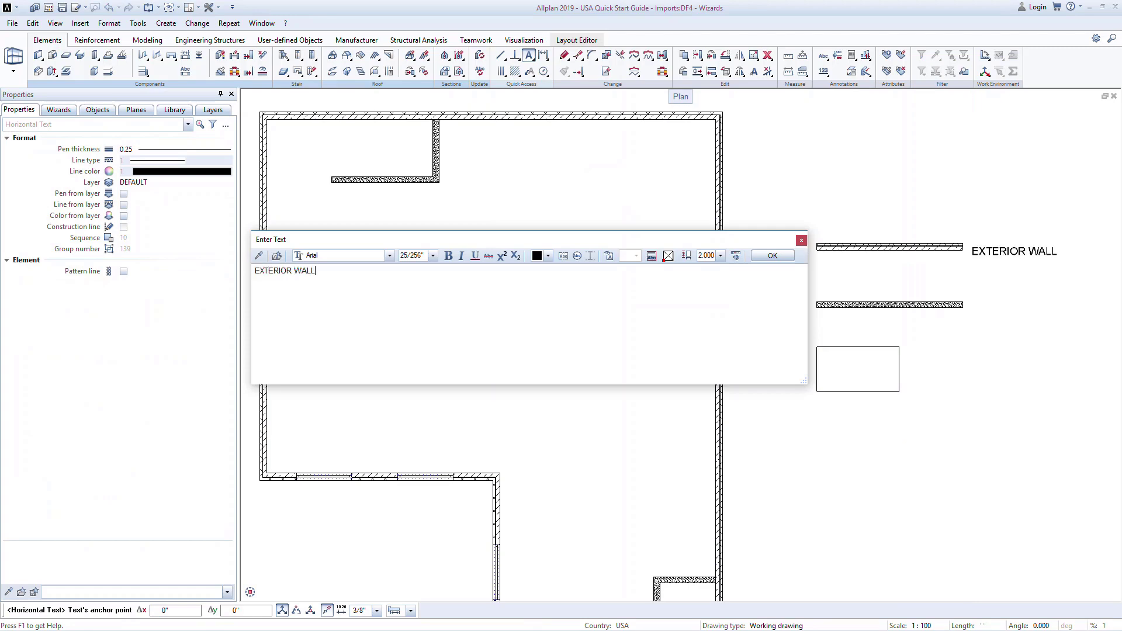
click(773, 255)
click(685, 57)
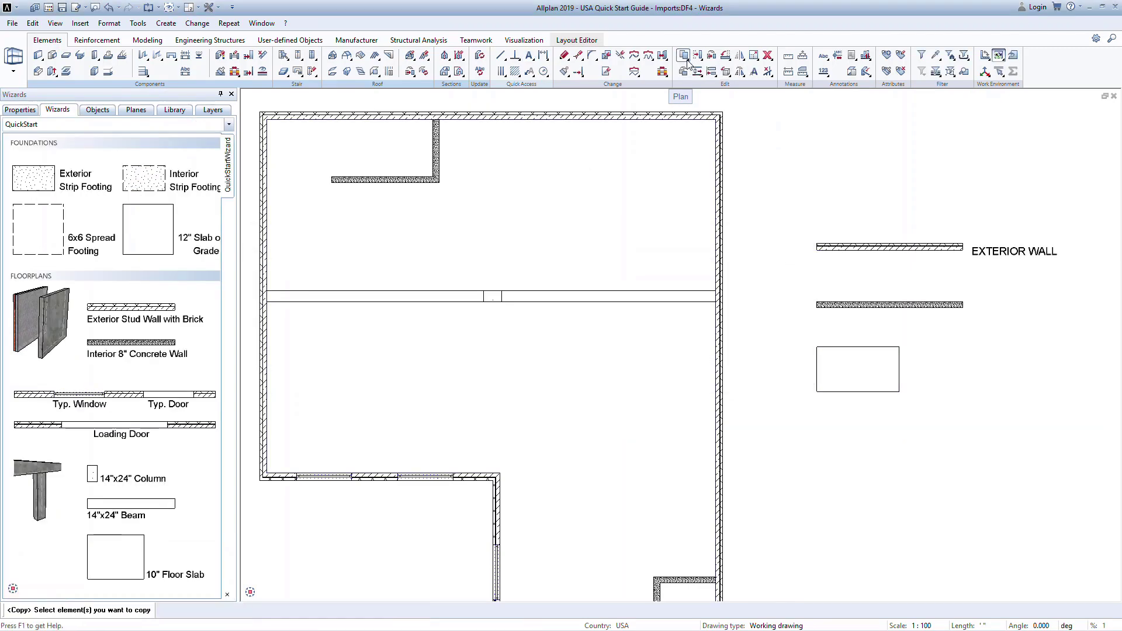
click(958, 248)
click(961, 251)
click(962, 309)
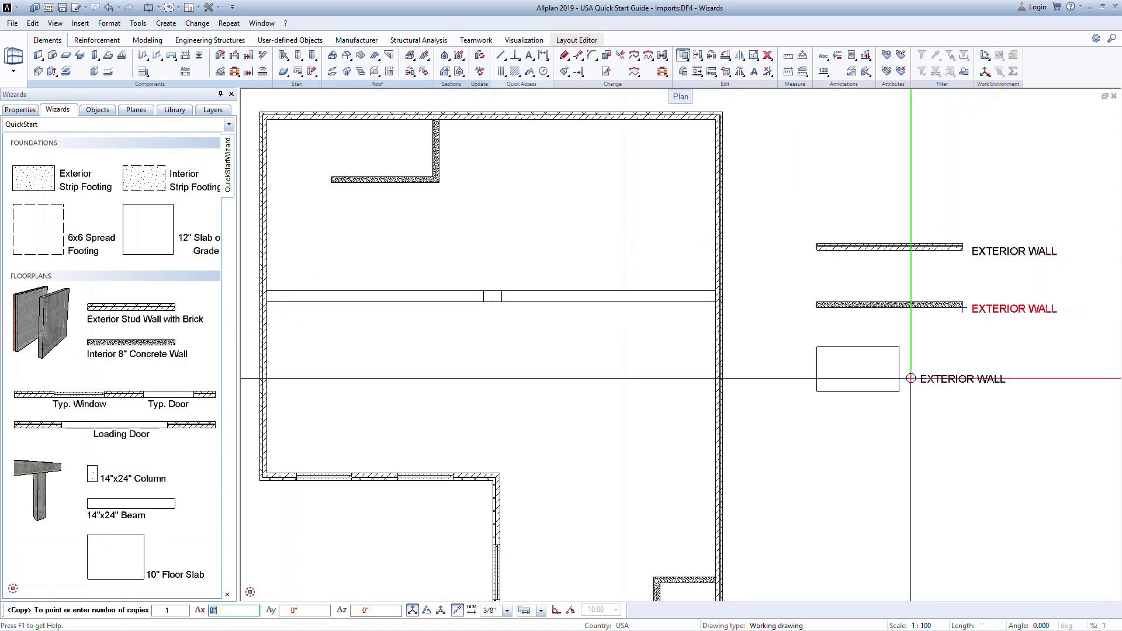
click(899, 392)
key(Escape)
Change the copied labels to 'INTERIOR WALL' and '8" CONCRETE SLAB'.
double_click(1005, 309)
text(INTERIOR WALL)
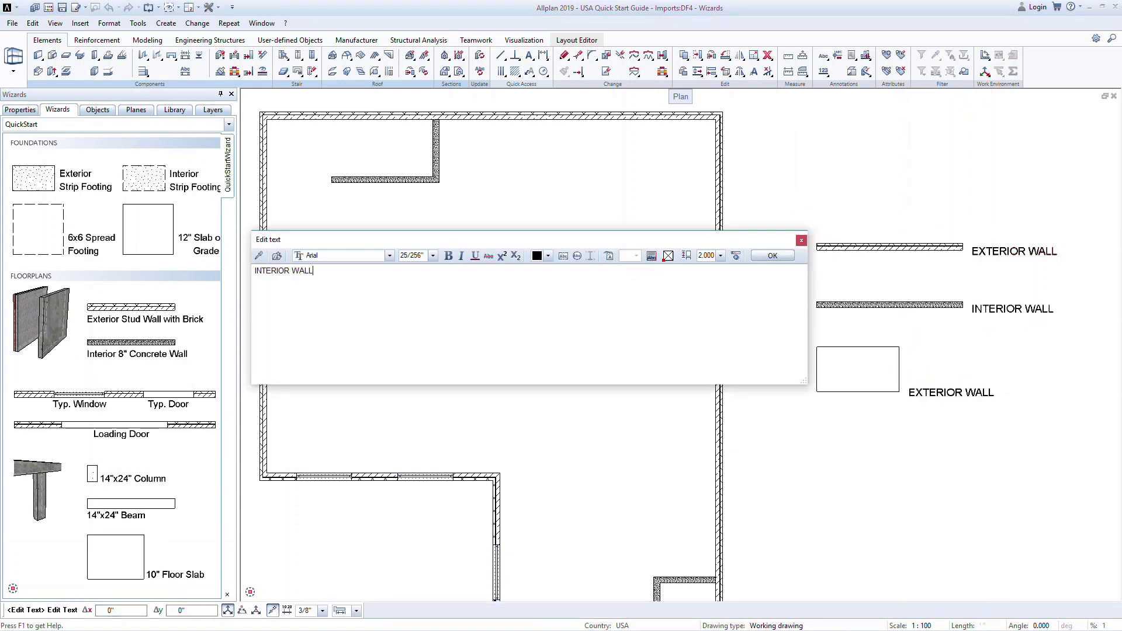
click(772, 255)
double_click(935, 392)
text(8)
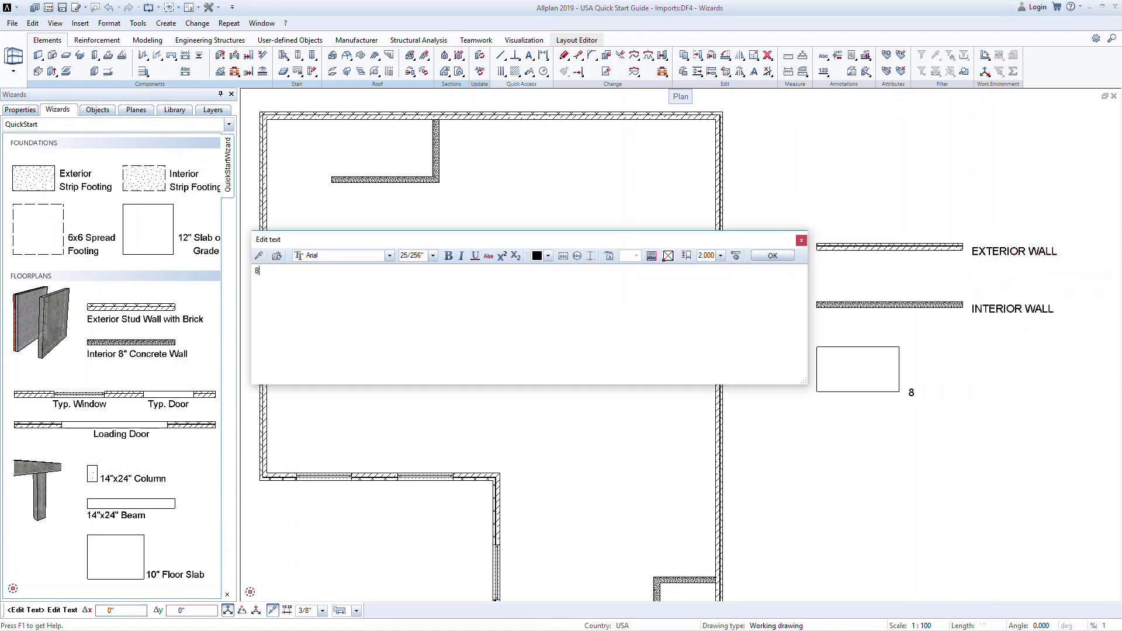
text(" CONCRETE SLAB)
click(772, 256)
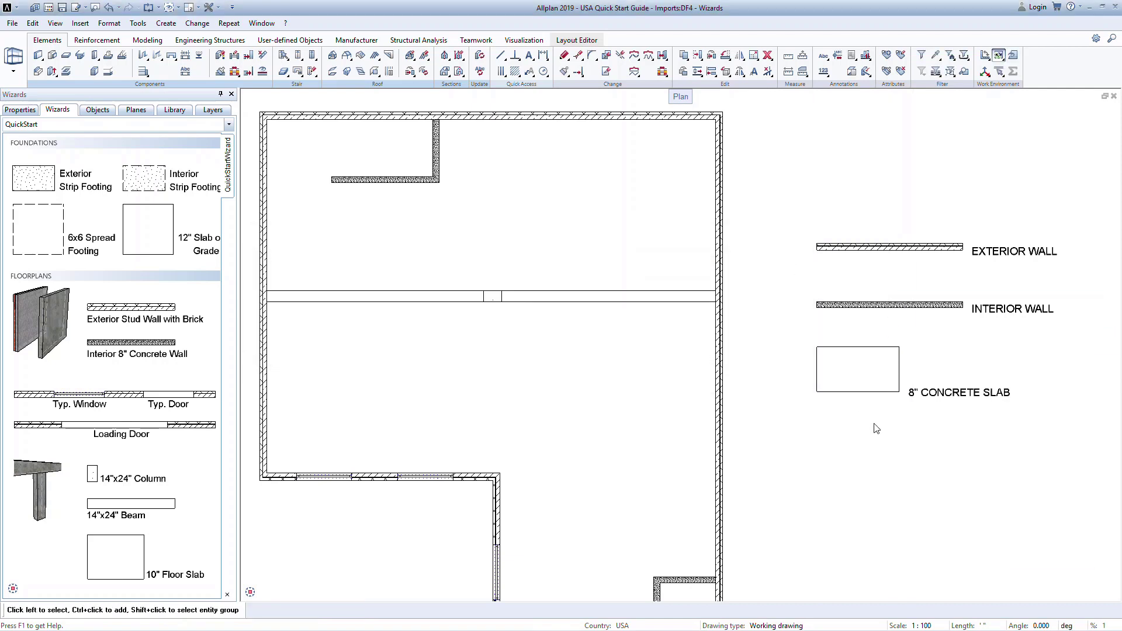
Label the concrete slab sample showing only Height, excluding code text, thickness and length.
click(824, 56)
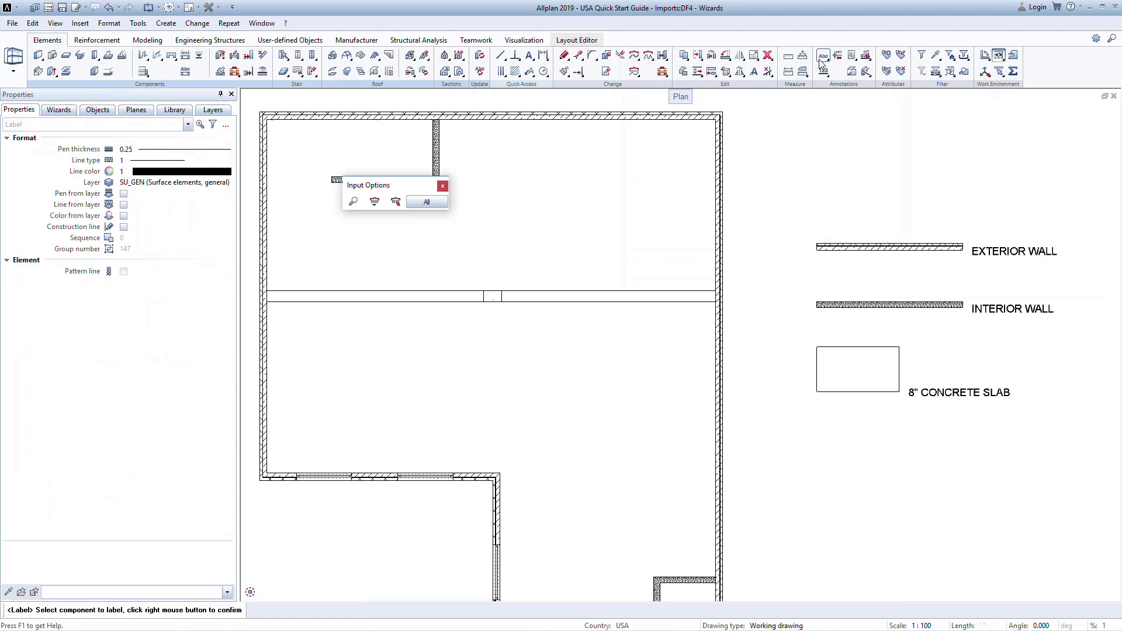
click(843, 356)
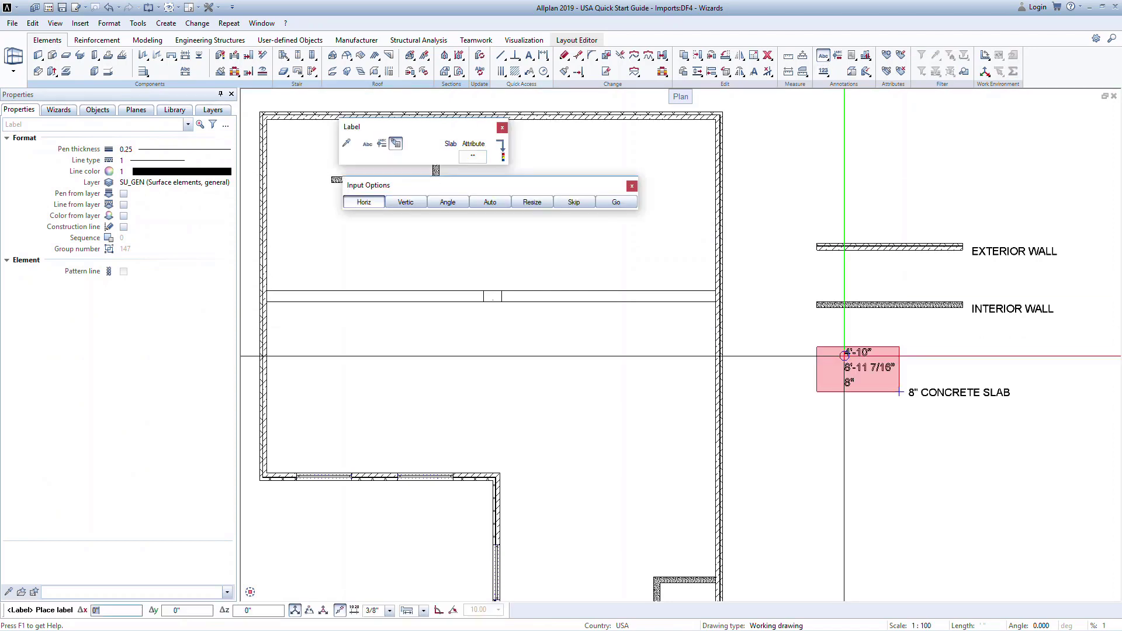
click(475, 159)
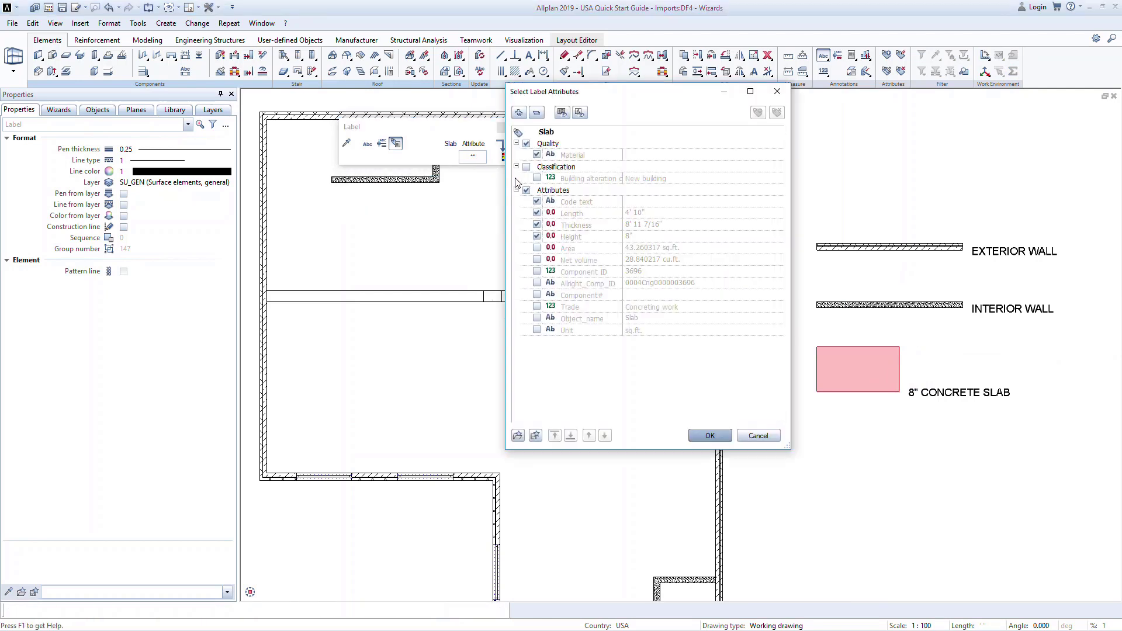
click(536, 201)
click(536, 225)
click(537, 213)
click(710, 436)
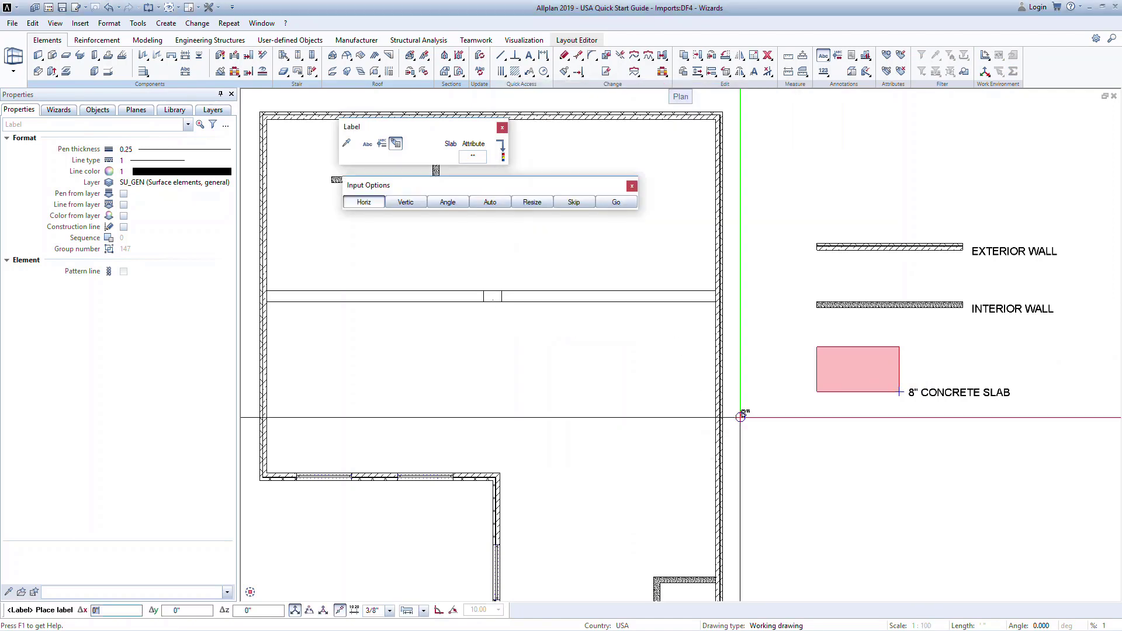
Place the height label beside the slab, then undo it.
click(908, 369)
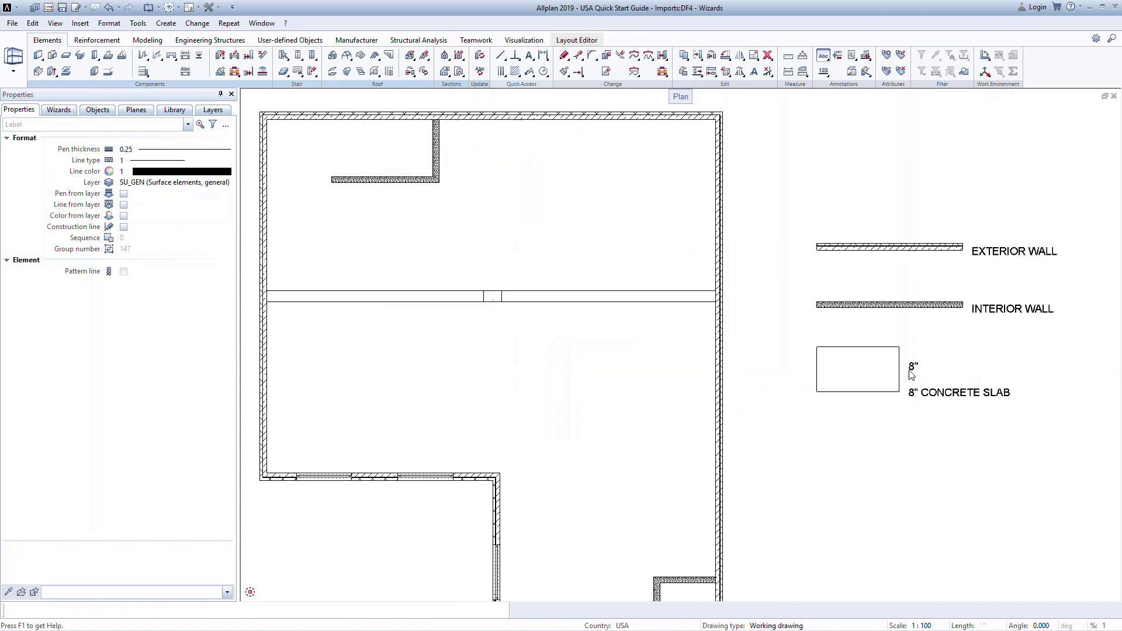
key(Escape)
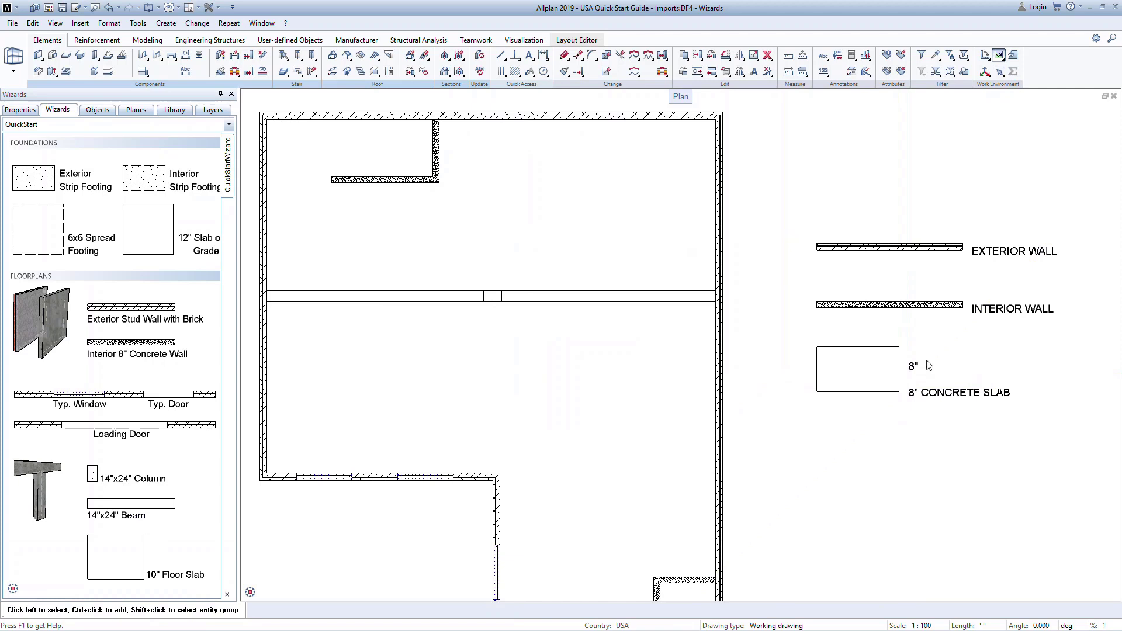
key(ctrl+z)
Set the dimension arrowhead to Short slash and add the 9'-5 2/4"TYP. and 9'-9 1/4"TYP. dimension line.
click(543, 56)
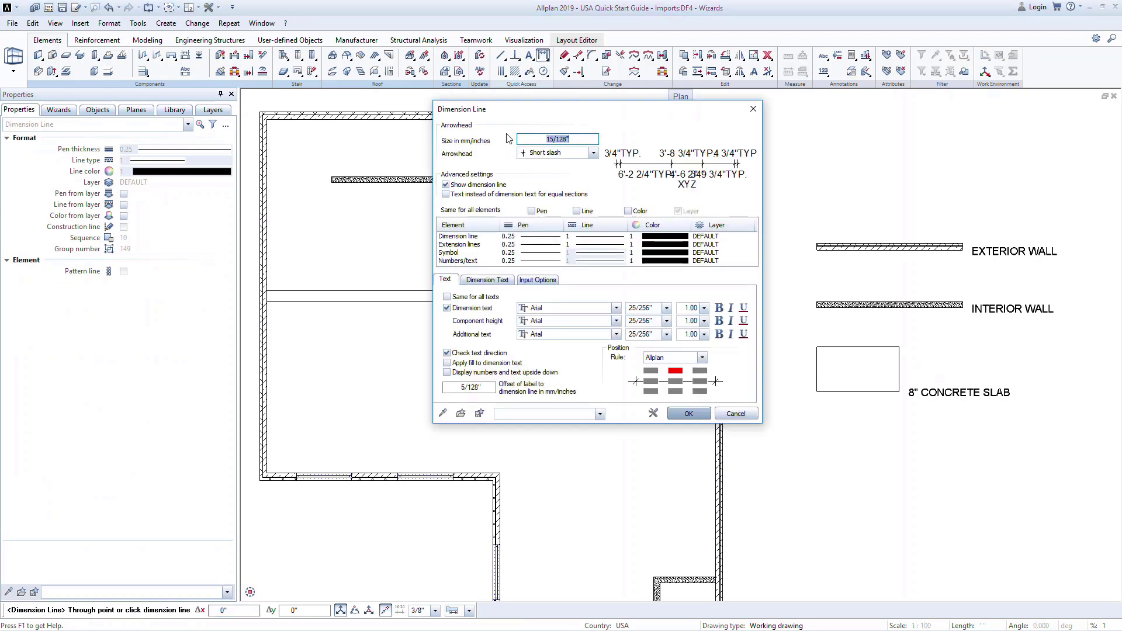
click(593, 153)
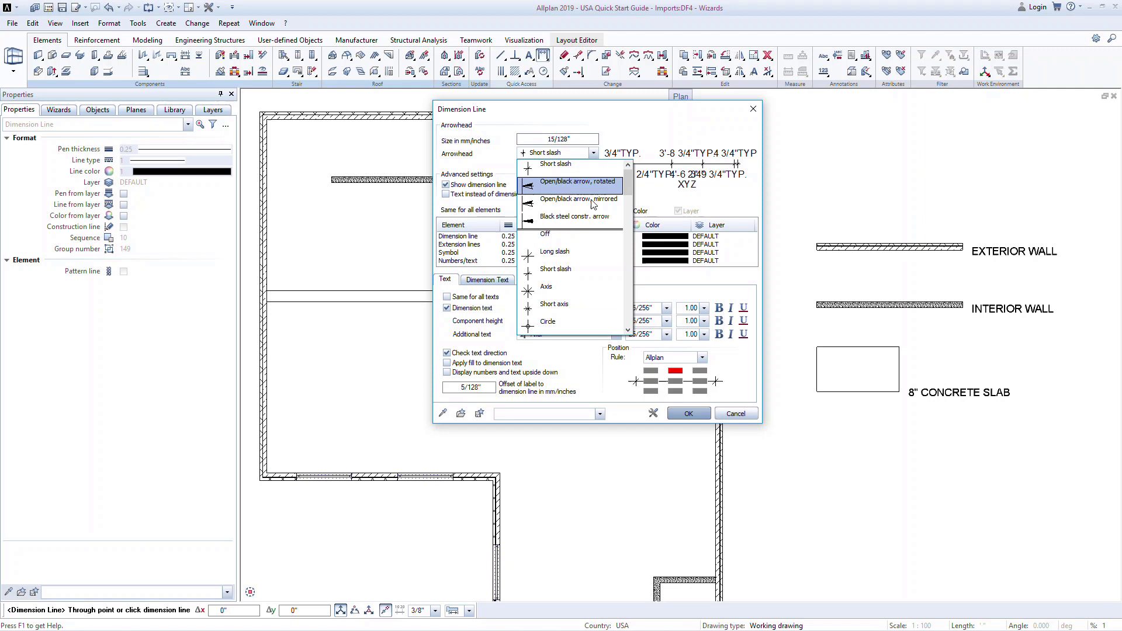
click(593, 276)
click(488, 280)
click(538, 280)
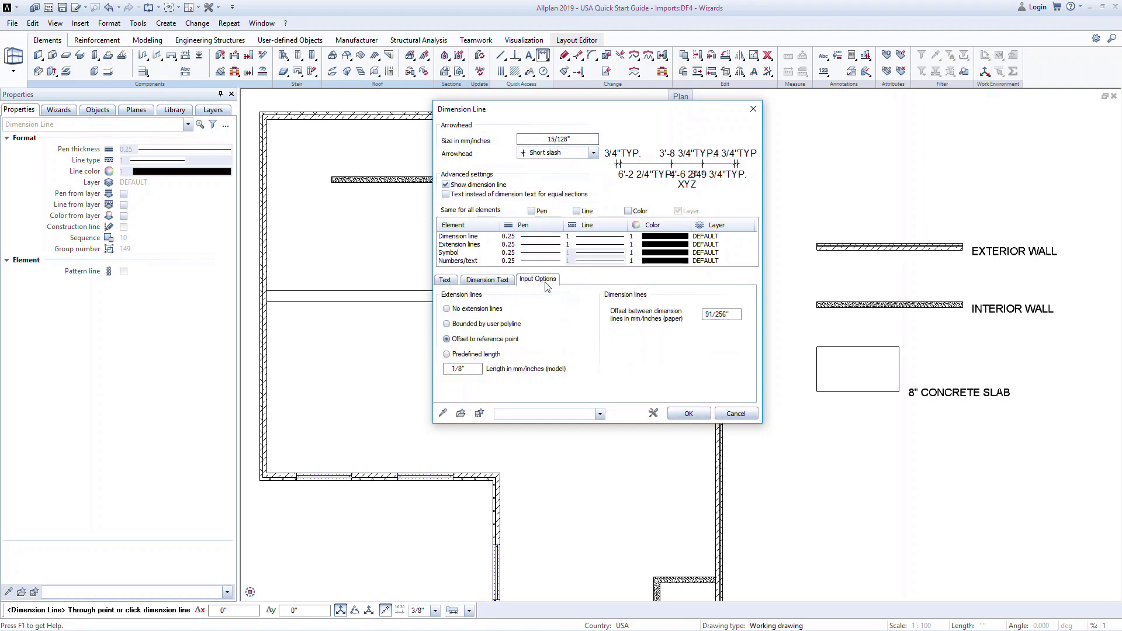
click(688, 413)
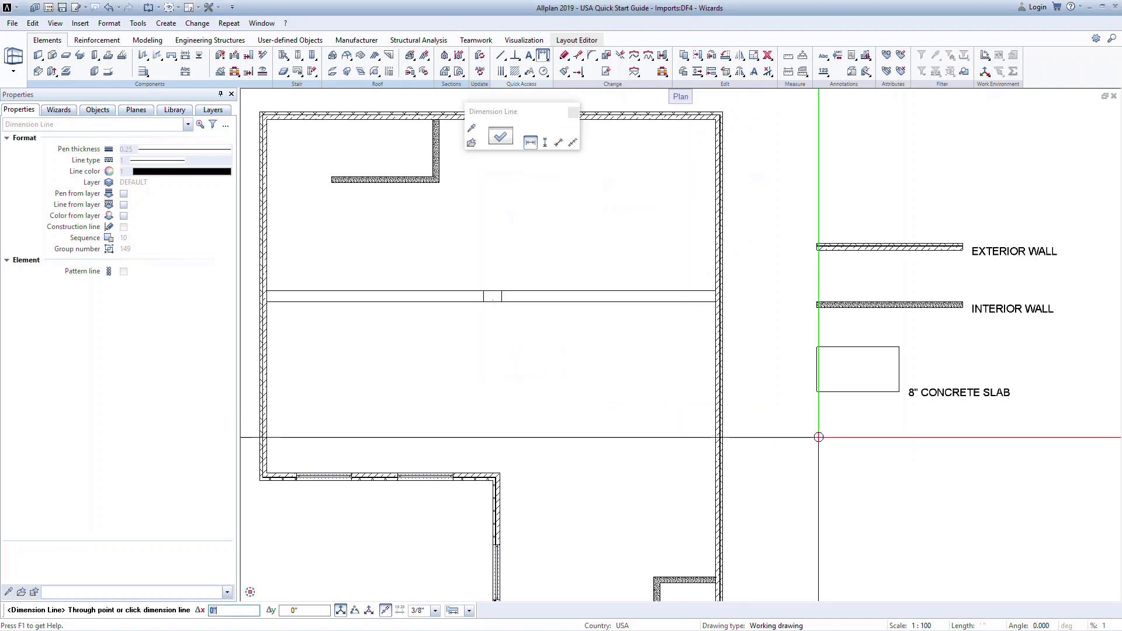
click(819, 463)
click(904, 433)
click(994, 434)
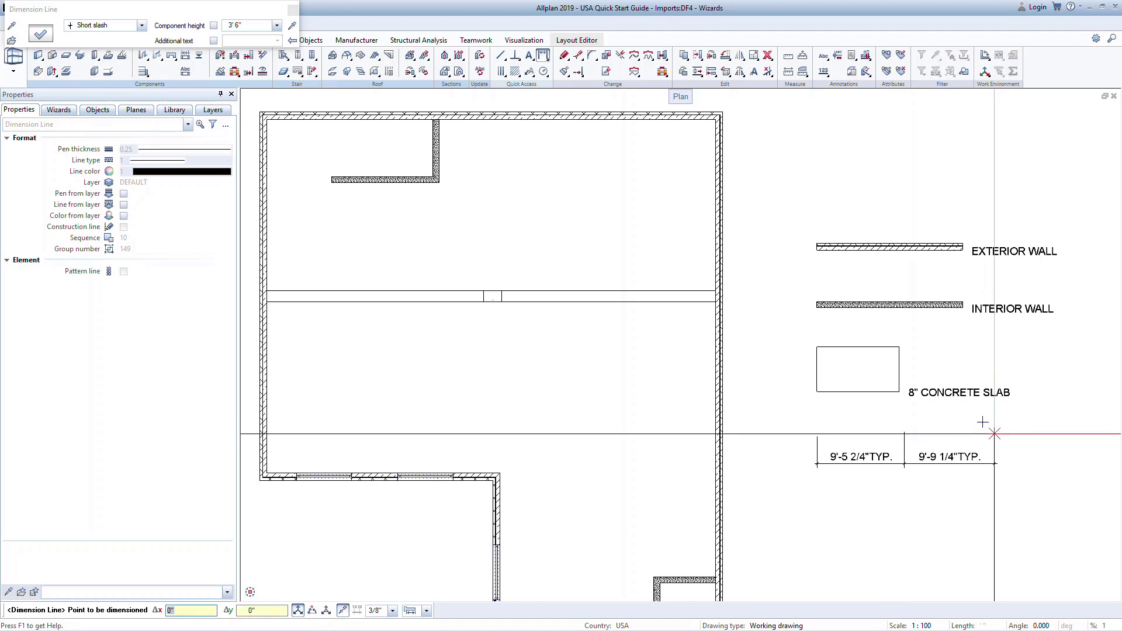
Add a second dimension line beneath it reading 9'-10" and 7'-1 1/4".
click(500, 137)
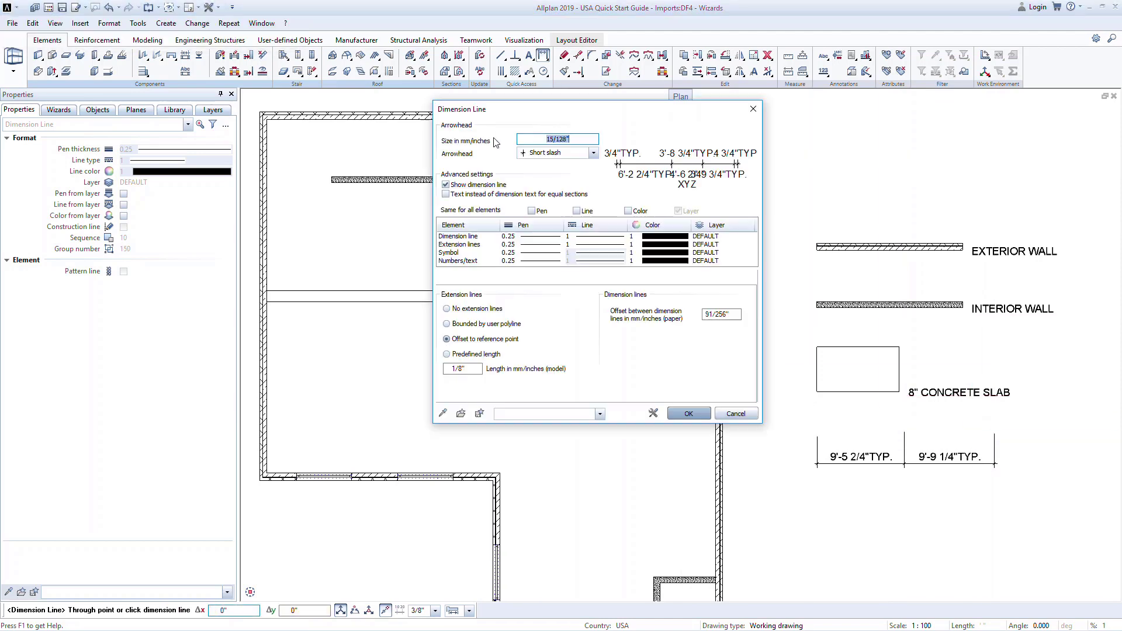
click(491, 280)
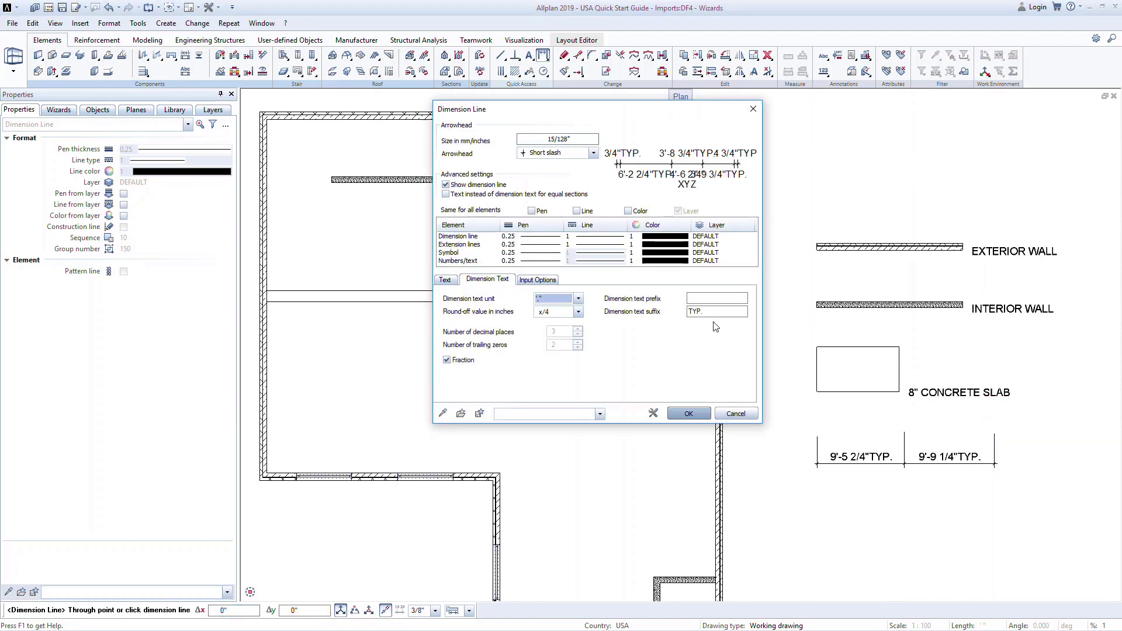
click(689, 413)
click(818, 529)
click(818, 492)
click(908, 493)
click(974, 493)
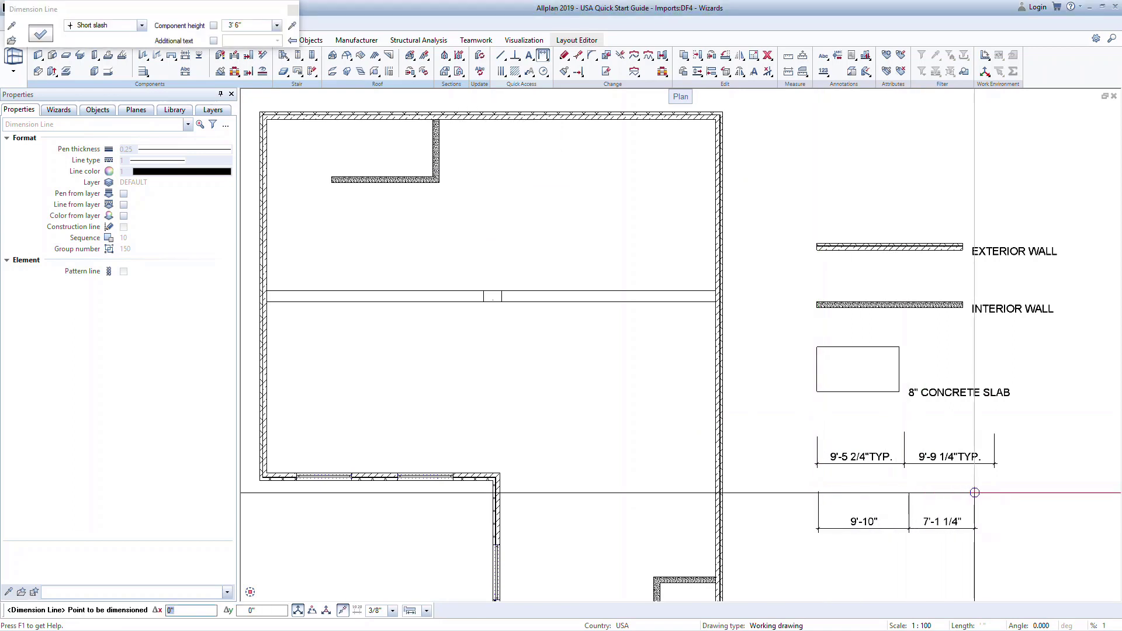
key(Escape)
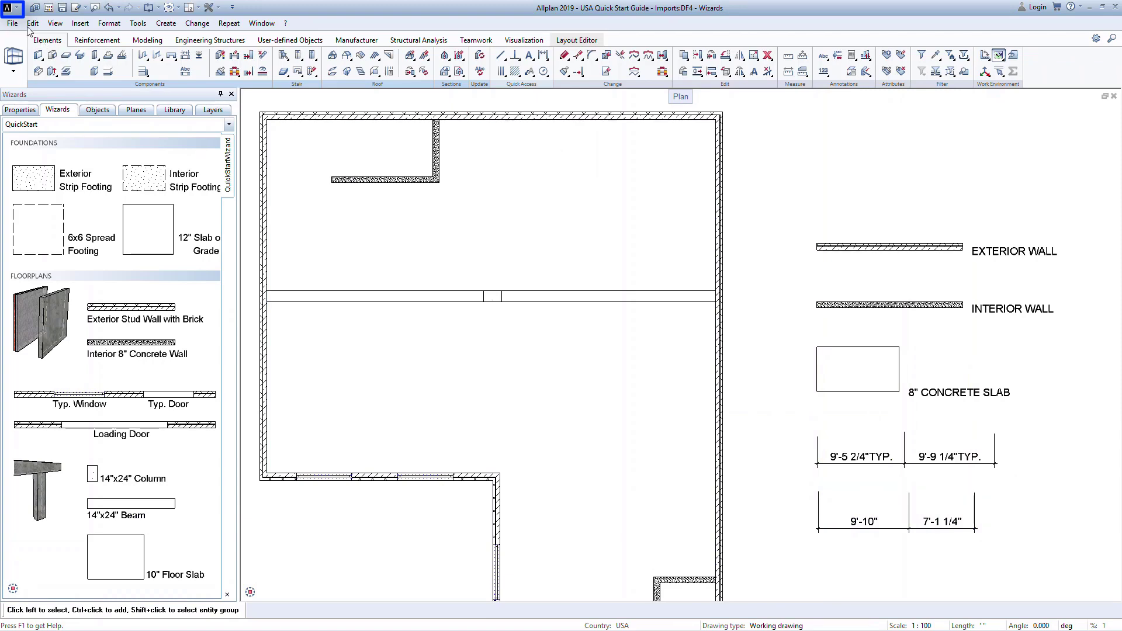
Save a copy of the current drawing as wizard file 'Roof Wizards.nas' in Project wizards.
click(8, 8)
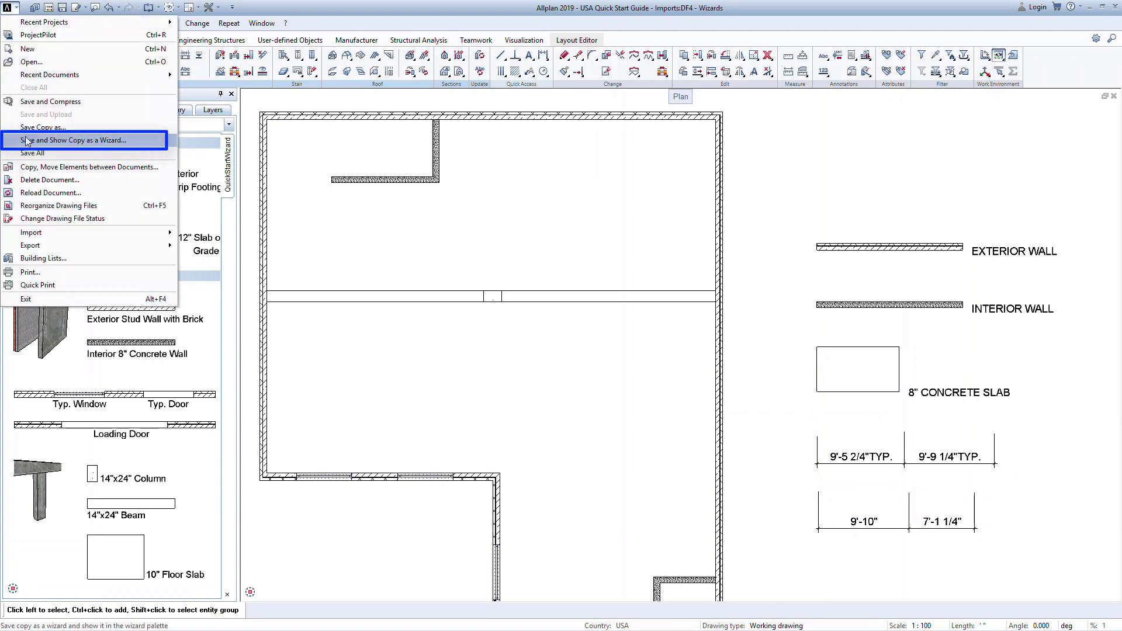
click(143, 141)
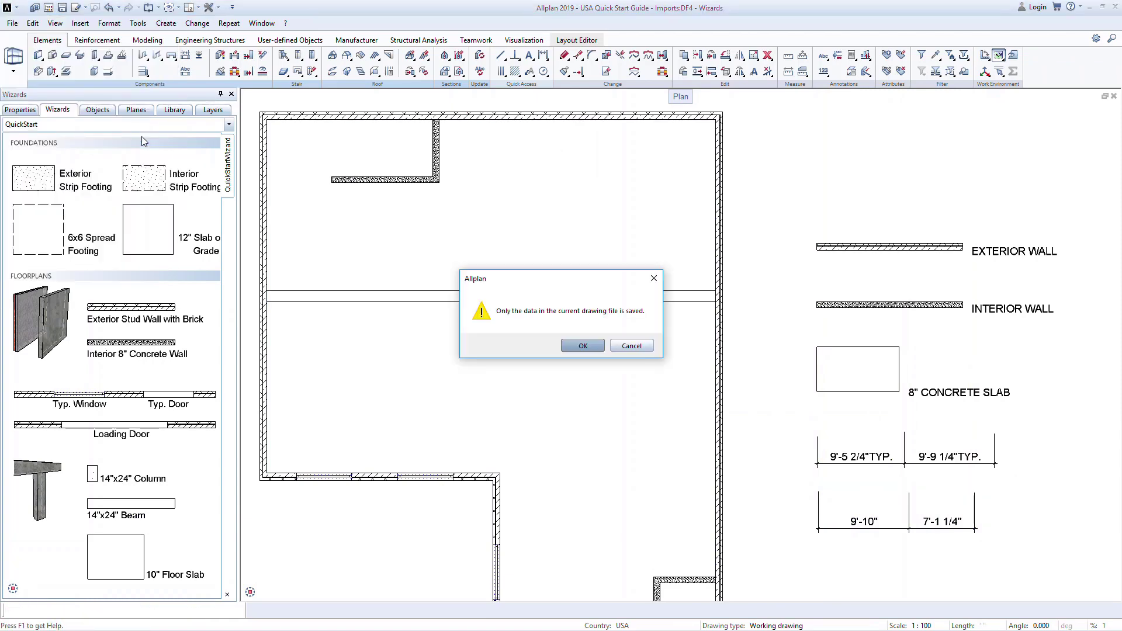
click(591, 347)
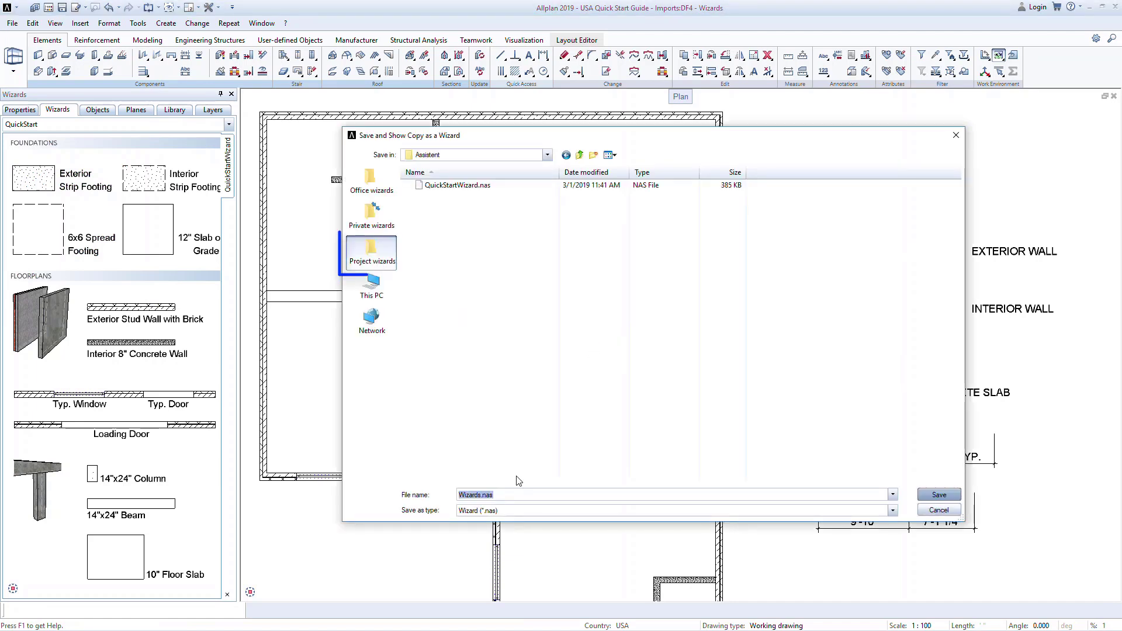
click(460, 495)
text(QSW)
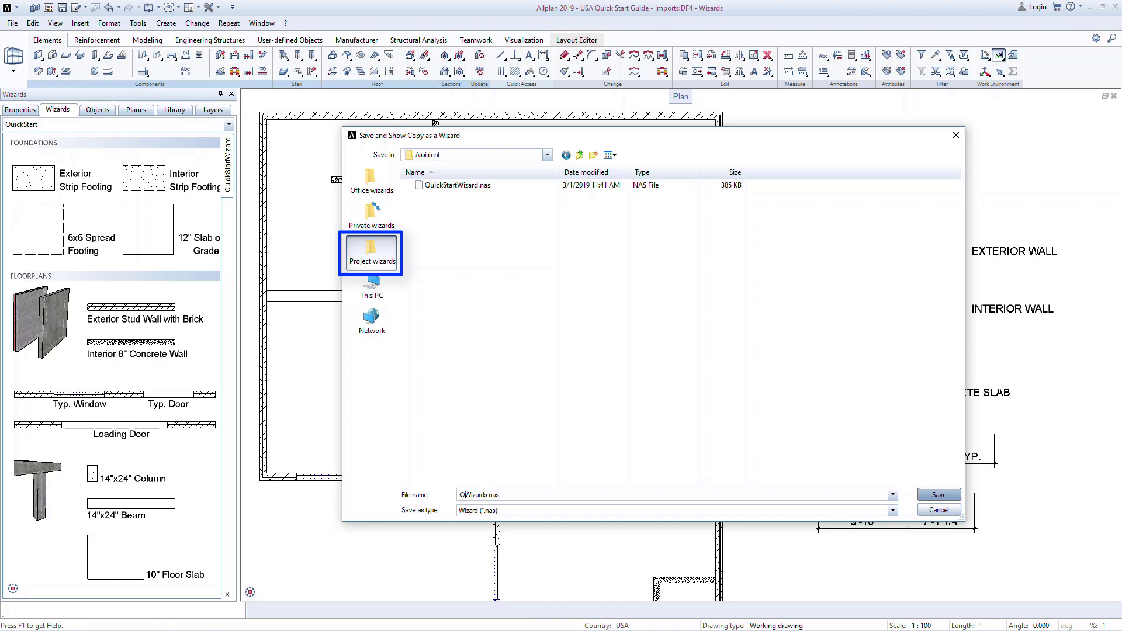
key(BackSpace)
key(BackSpace)
key(BackSpace)
text(Roof)
click(930, 495)
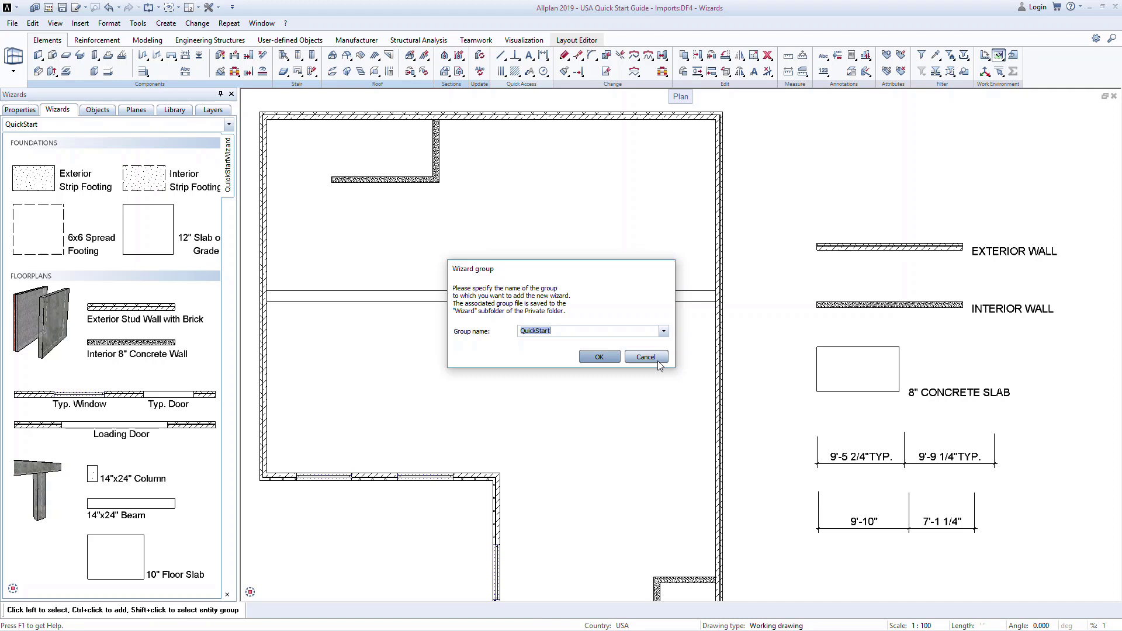
Dismiss the wizard group prompt and load Roof Wizards.nas as a new wizard palette tab.
click(658, 361)
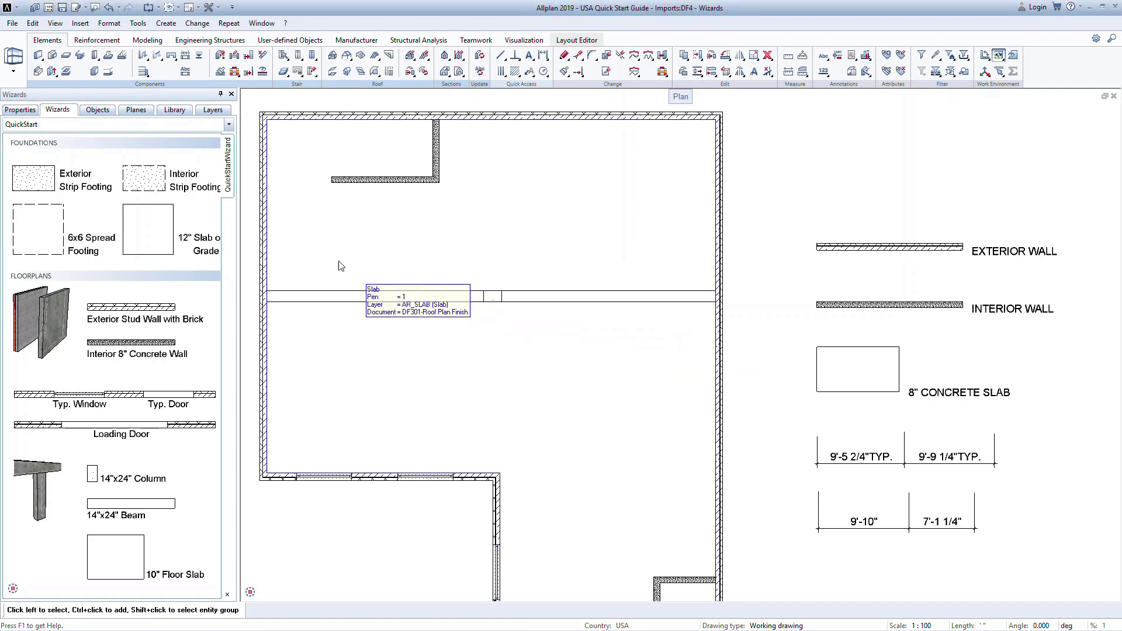
right_click(225, 190)
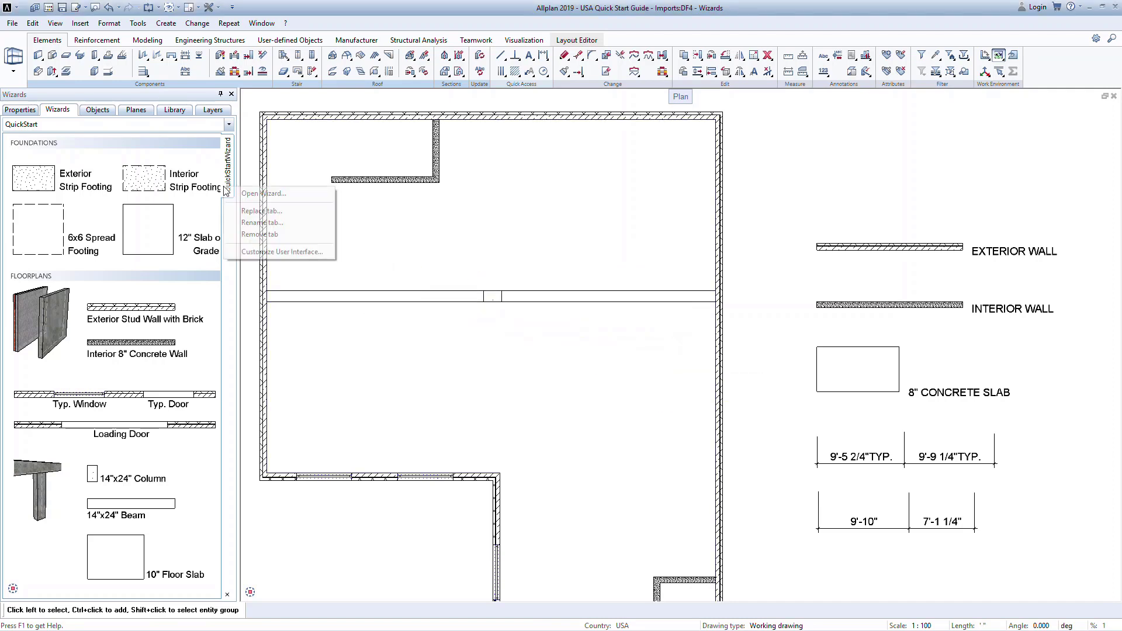
click(297, 194)
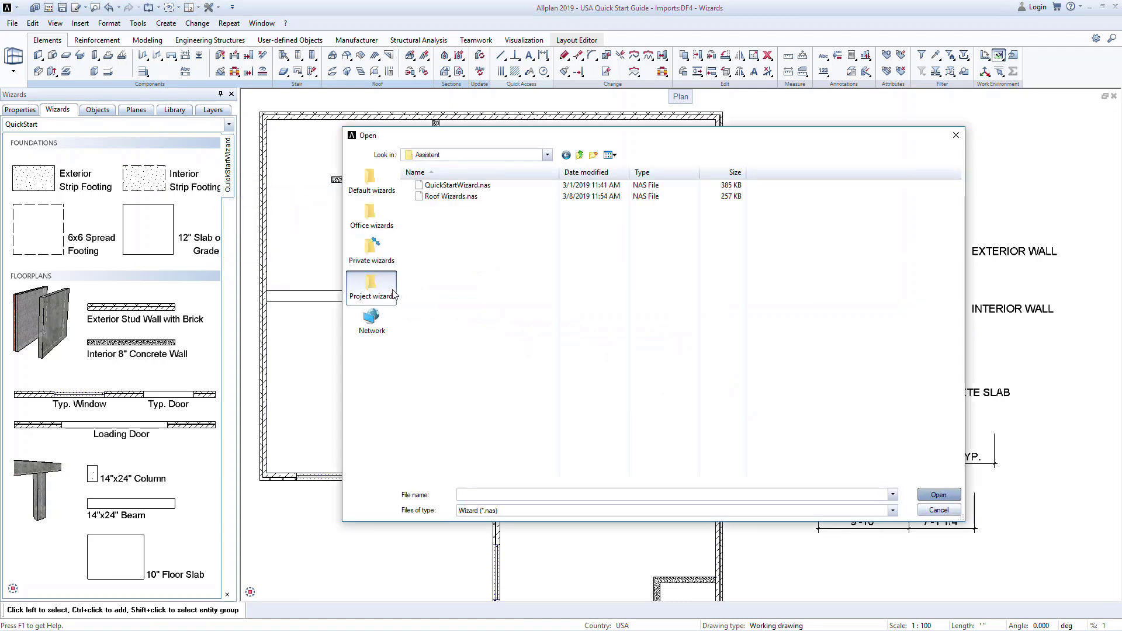
click(455, 197)
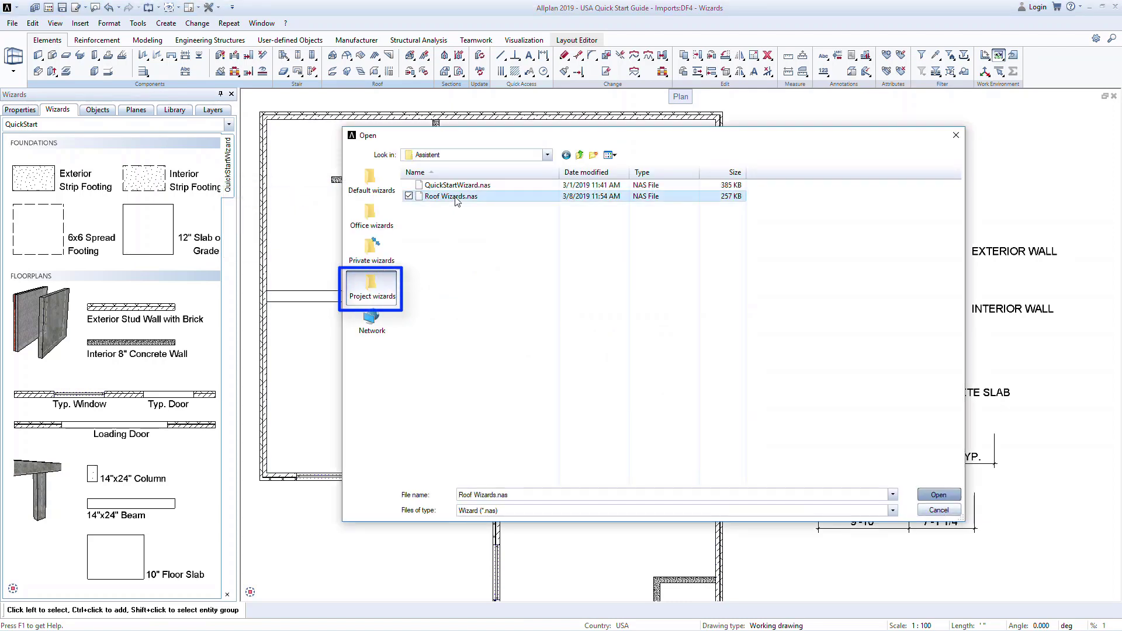
click(937, 495)
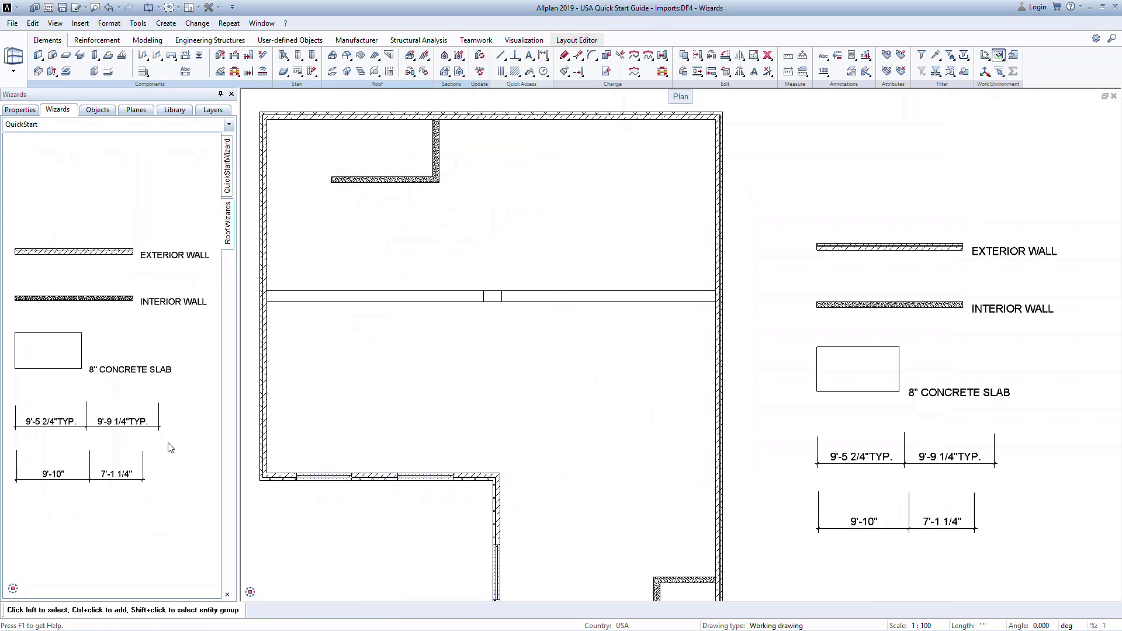
Make drawing 101 Foundation Plan Finish current, with drawing 4 released and the Roof drawings off.
key(F2)
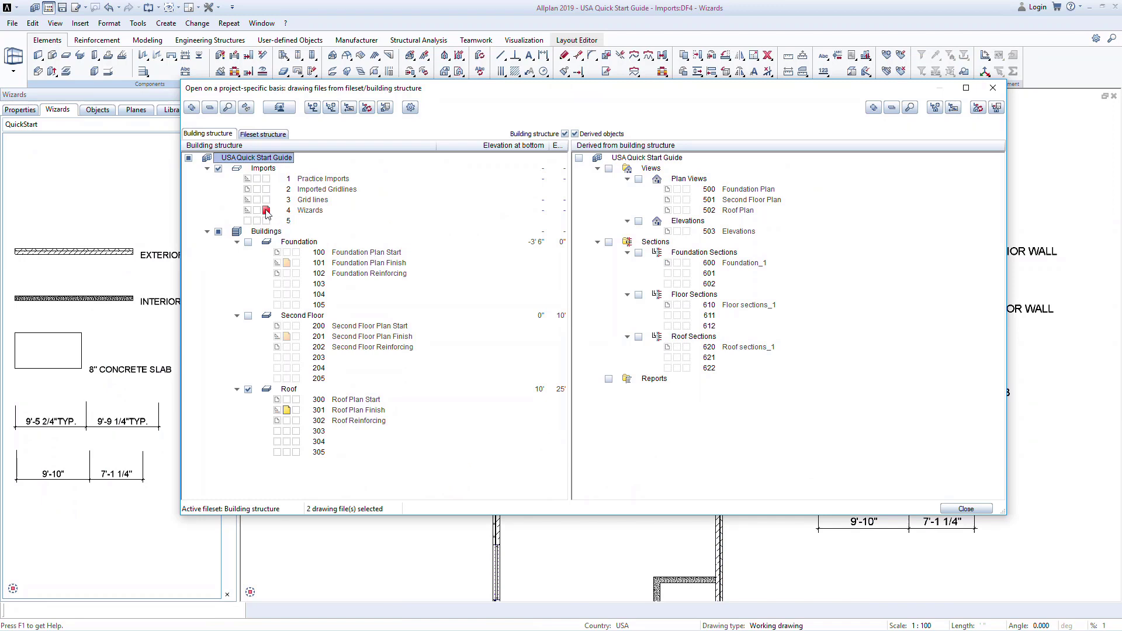
click(267, 211)
click(295, 264)
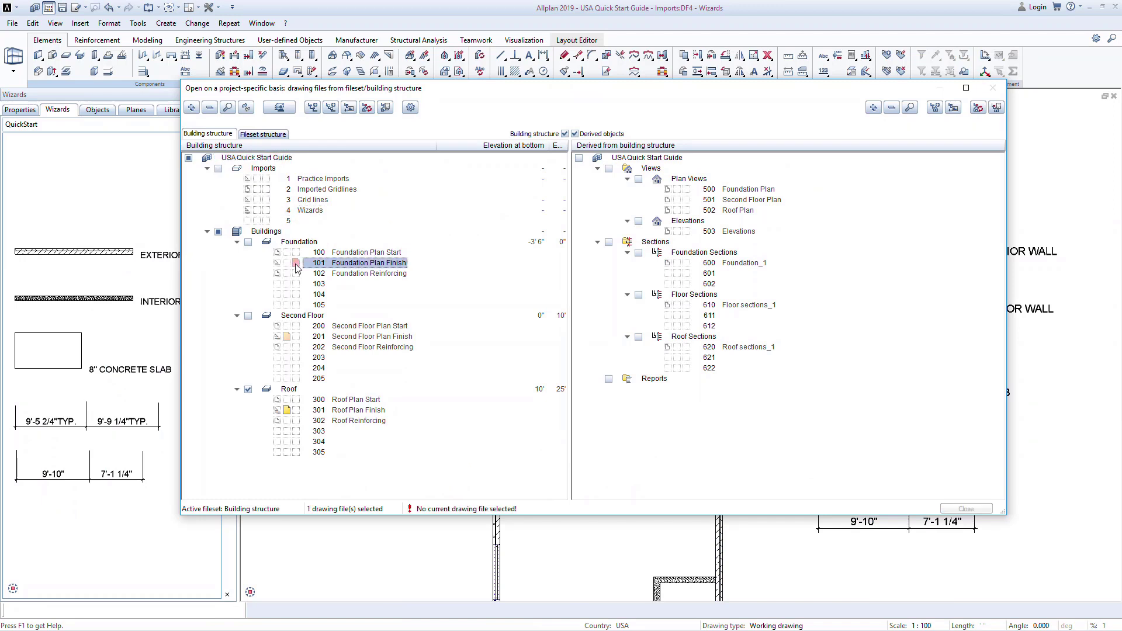
click(247, 241)
click(247, 389)
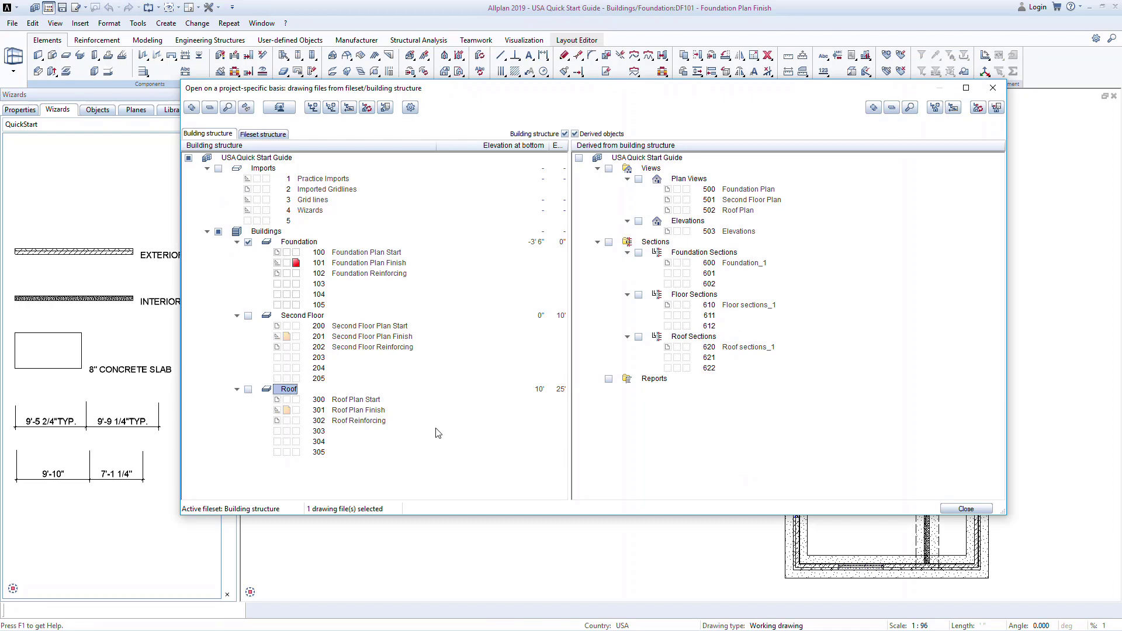
click(958, 508)
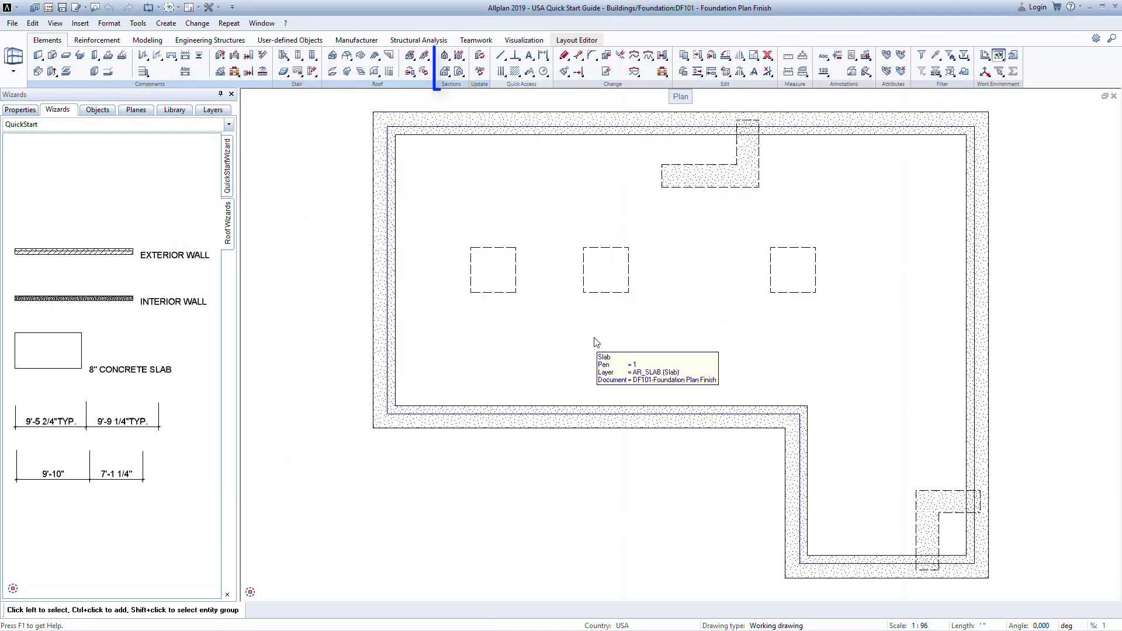
Start Create View and choose Plan View after previewing the east elevation and southeast isometric.
click(450, 64)
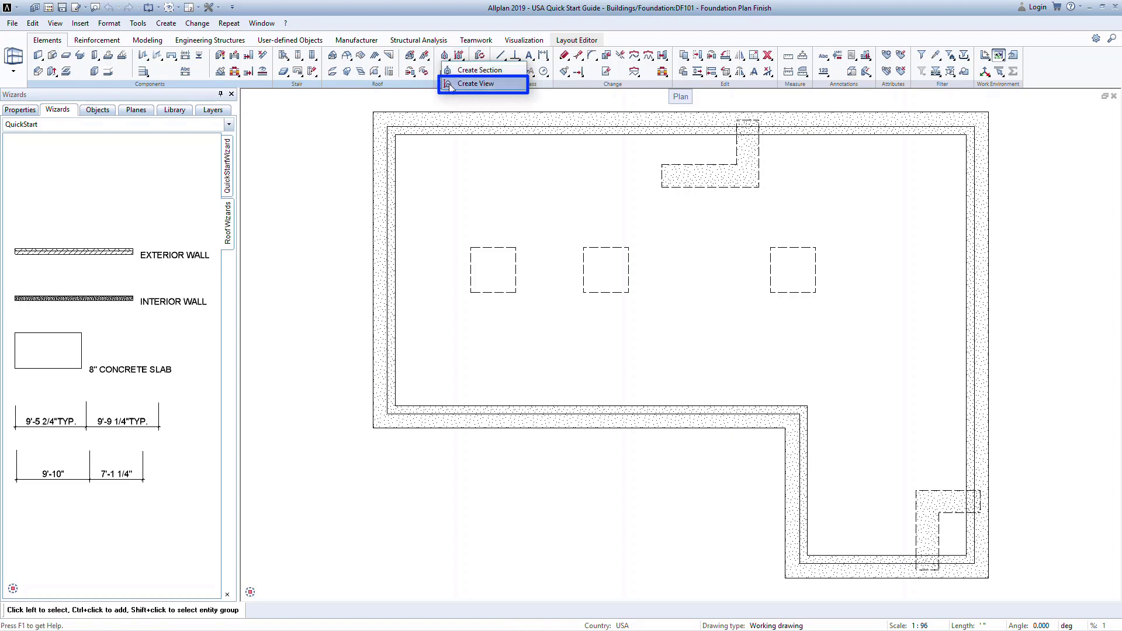
click(494, 84)
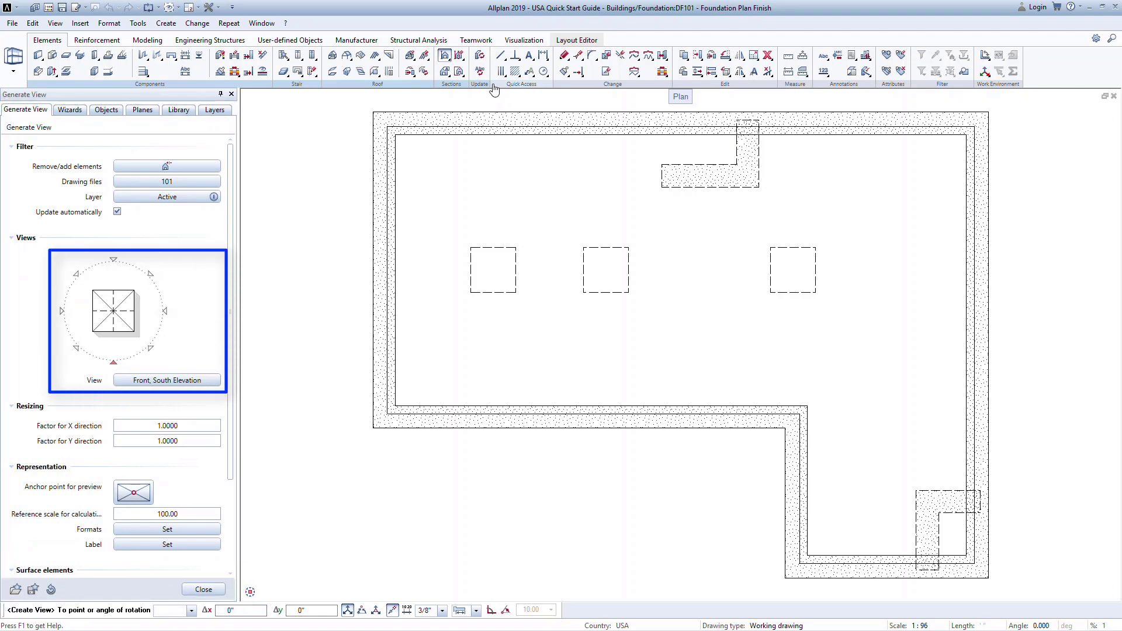
scroll(636, 243, down, 5)
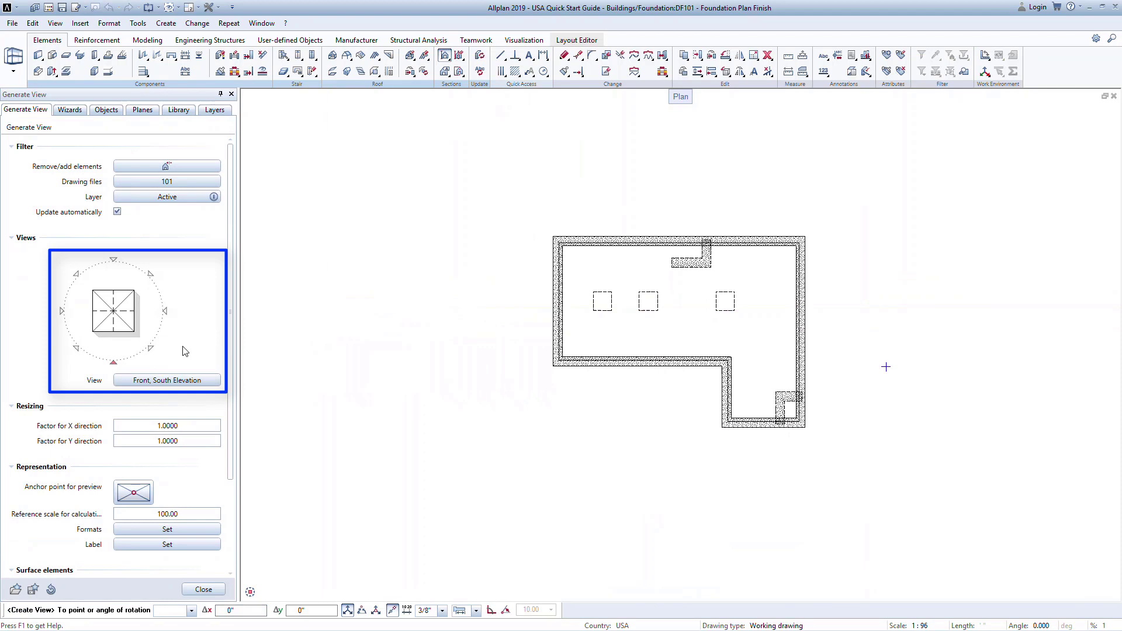
click(165, 312)
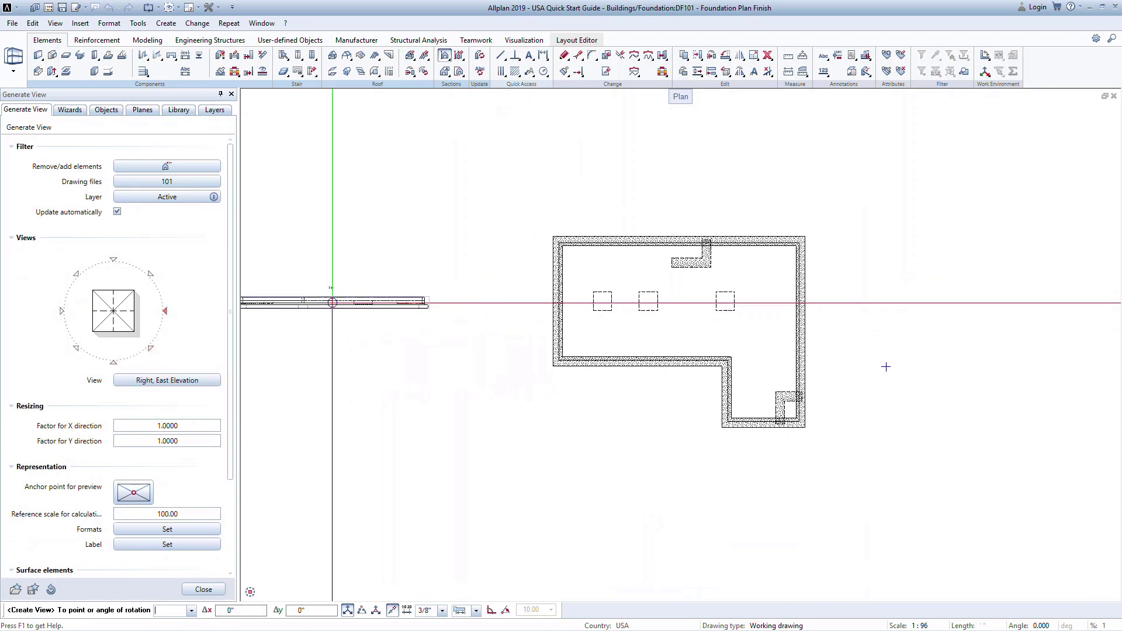
click(151, 348)
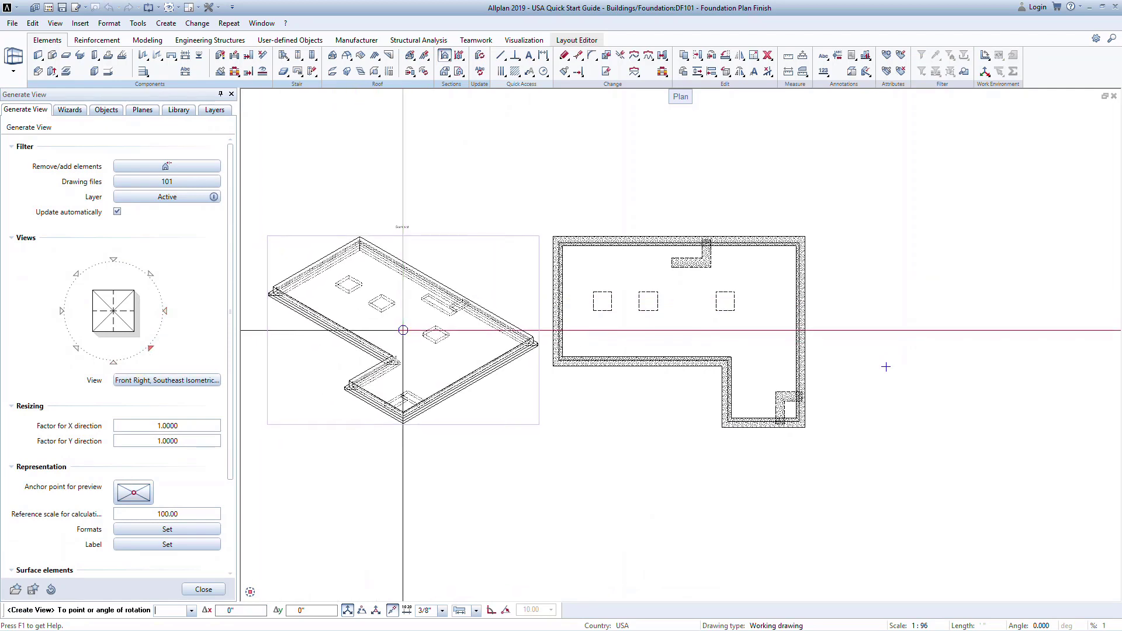
click(130, 321)
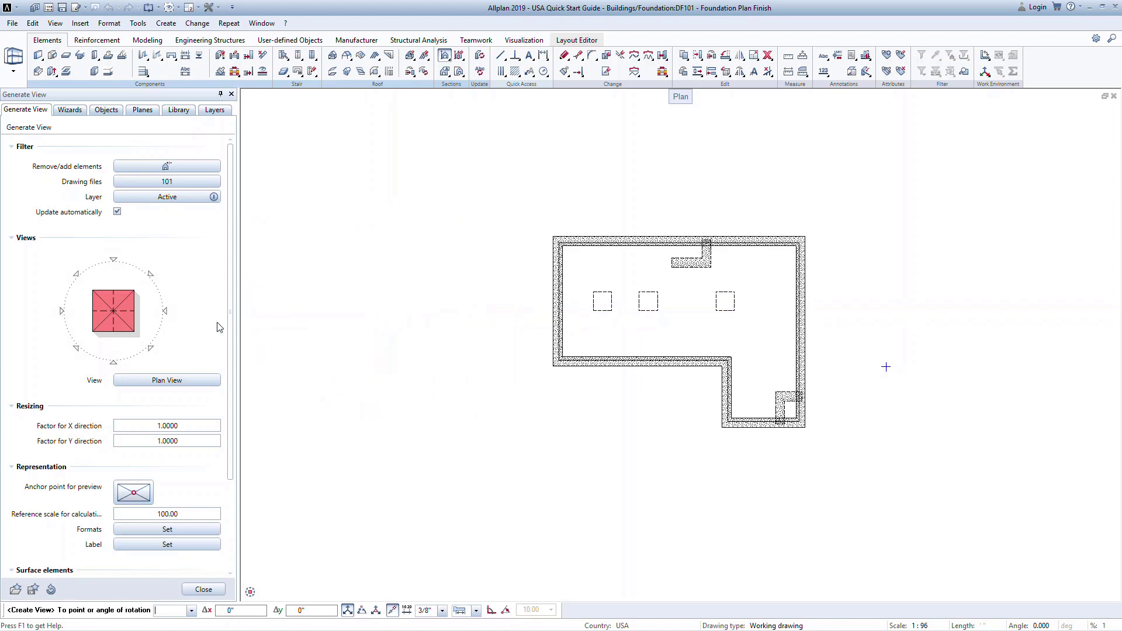
Turn on rendered surface elements for the generated view and bring up the target drawing file choice.
drag(230, 313, 235, 403)
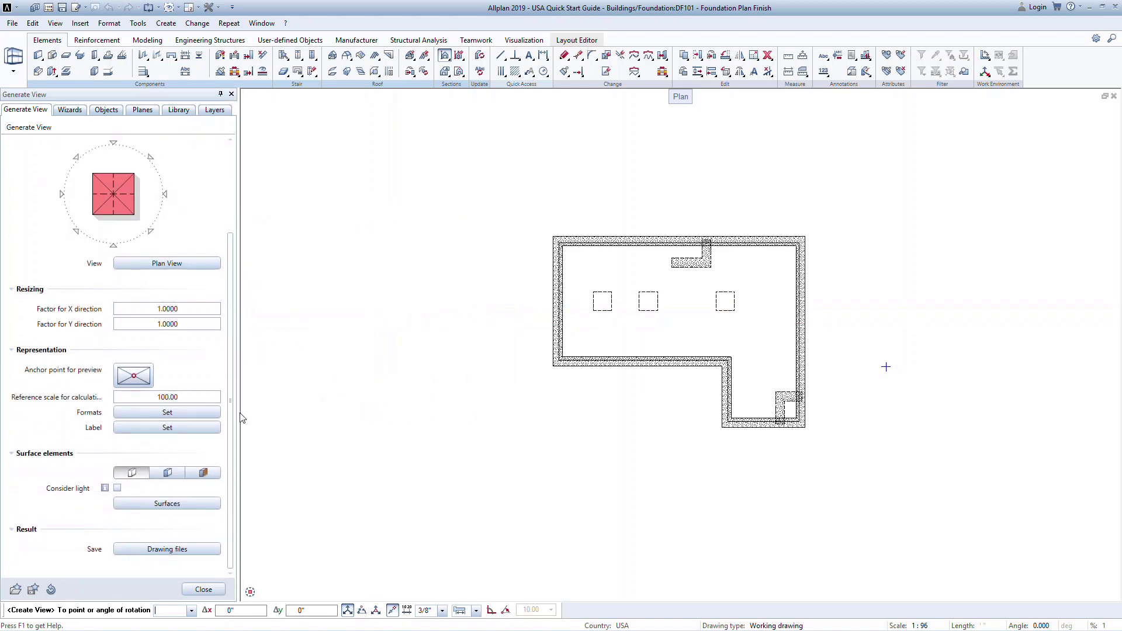
click(216, 472)
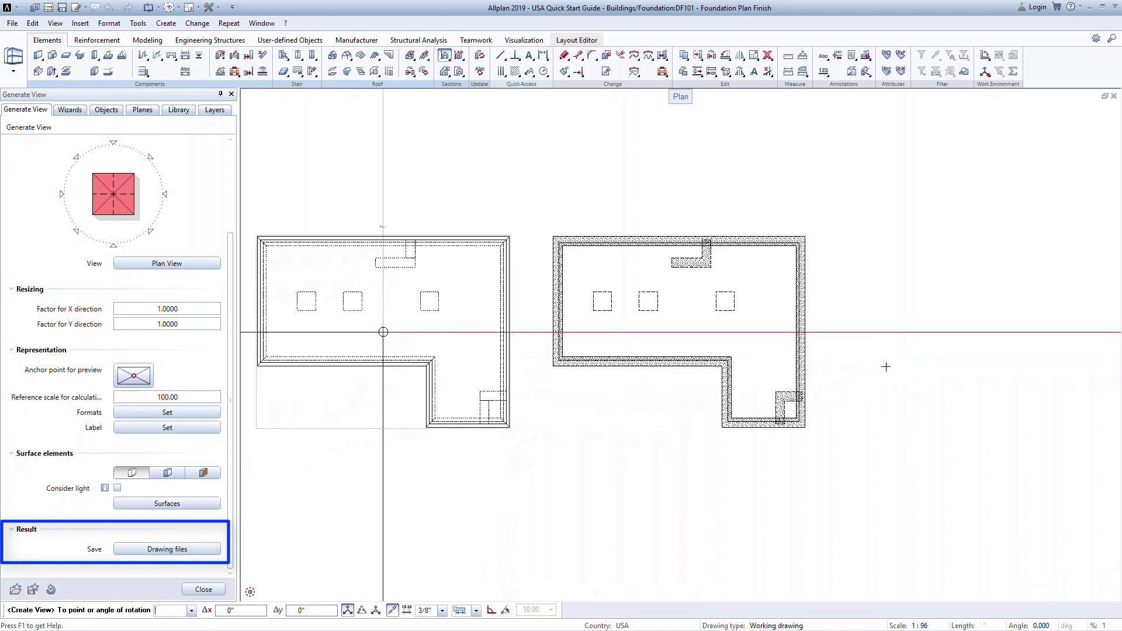
click(161, 549)
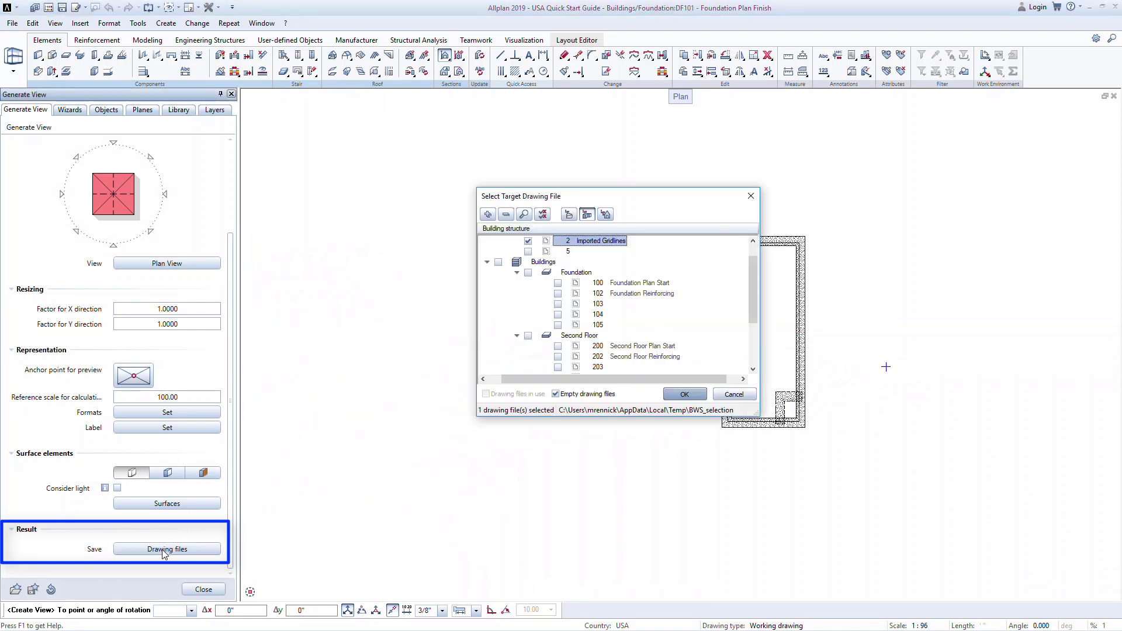
Generate the plan view into drawing file 500 Foundation Plan, listed as derived from the building structure.
click(612, 218)
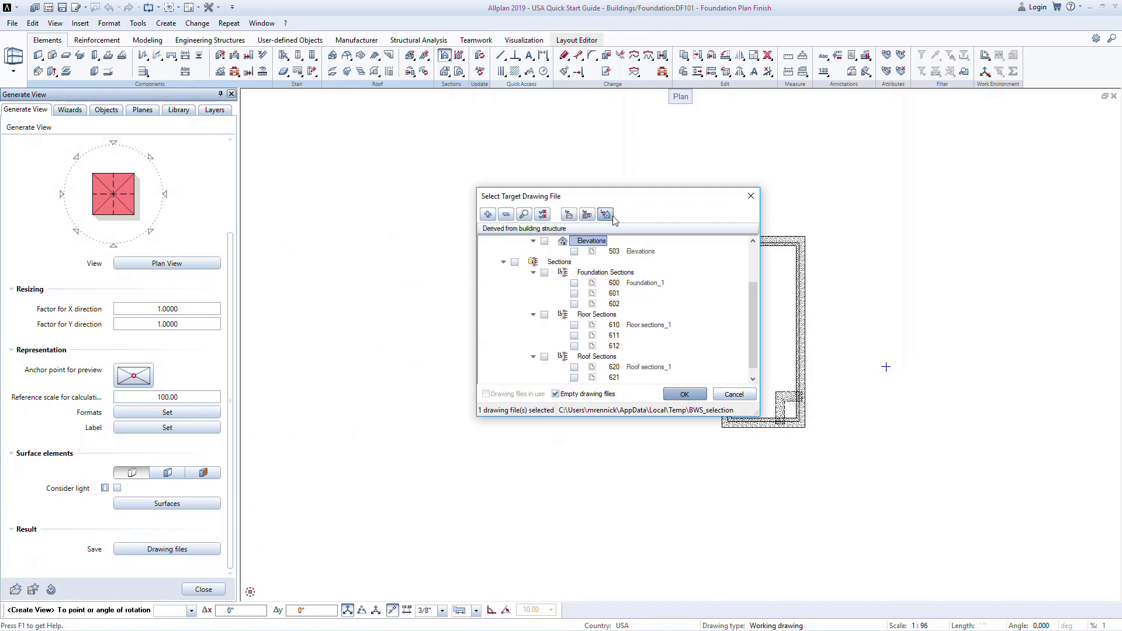
click(574, 273)
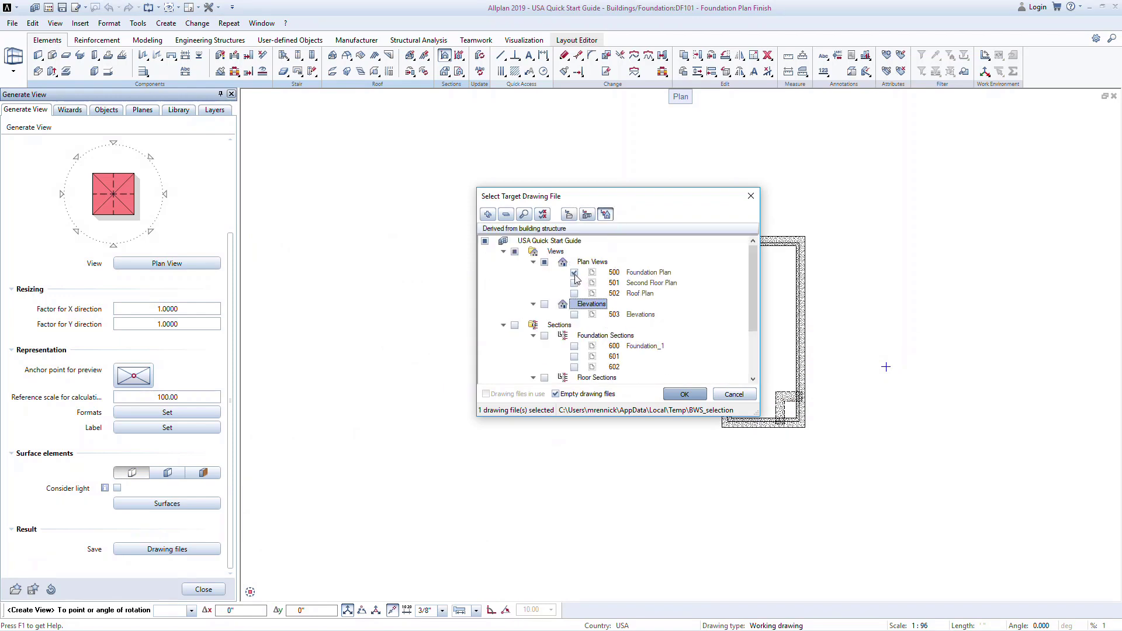
click(650, 272)
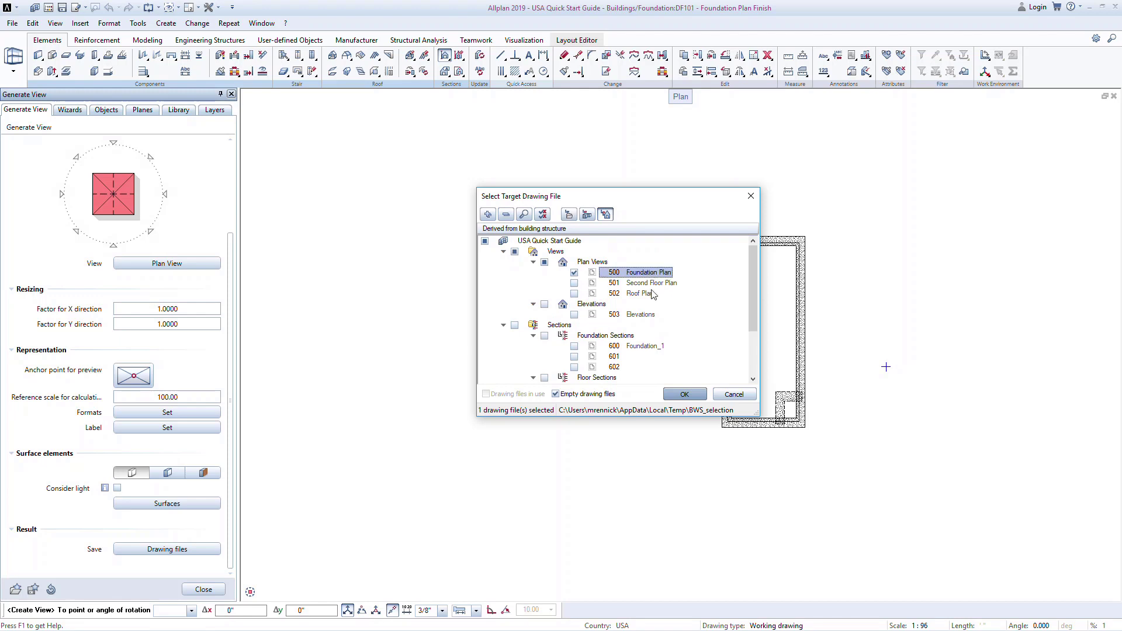
click(684, 396)
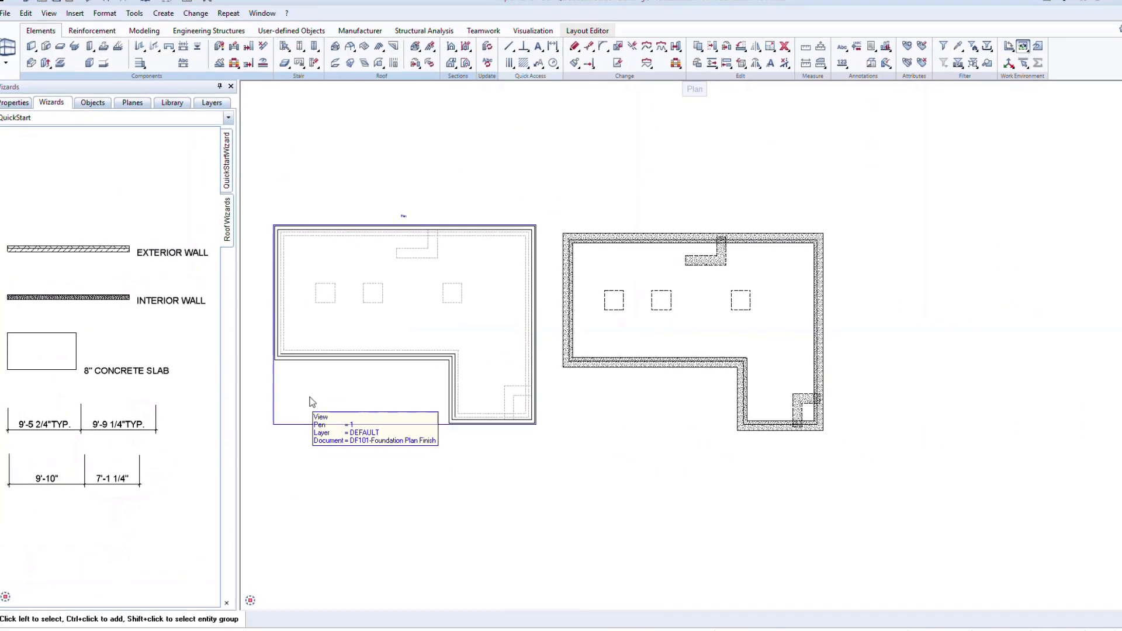
Add 201 Second Floor Plan Finish as a source file of the generated view, giving 101,201.
click(275, 413)
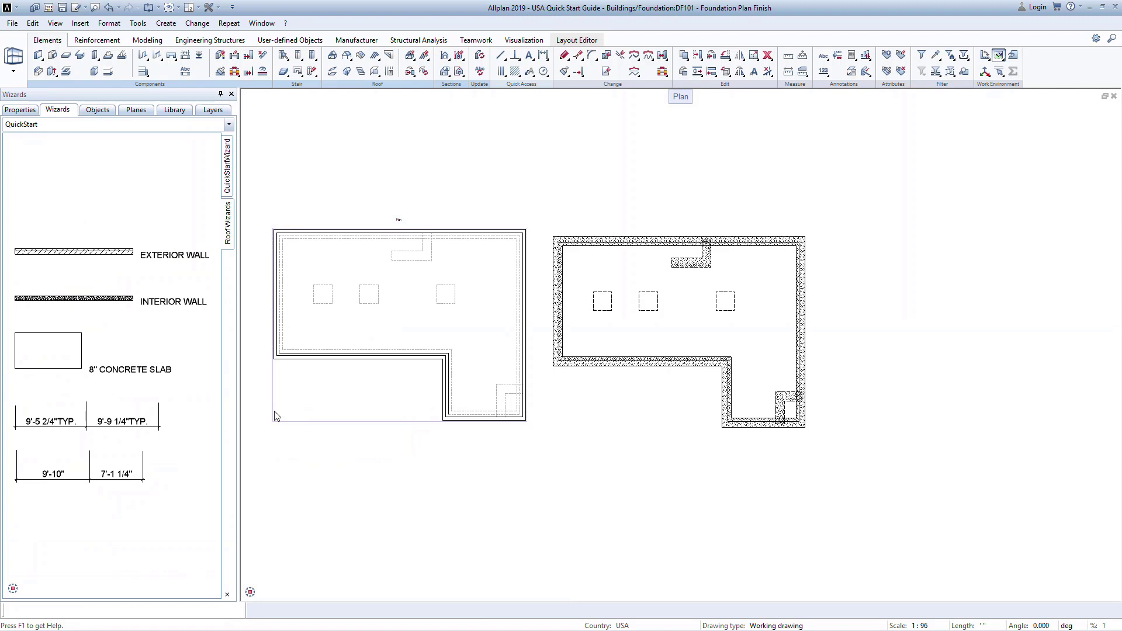
click(276, 414)
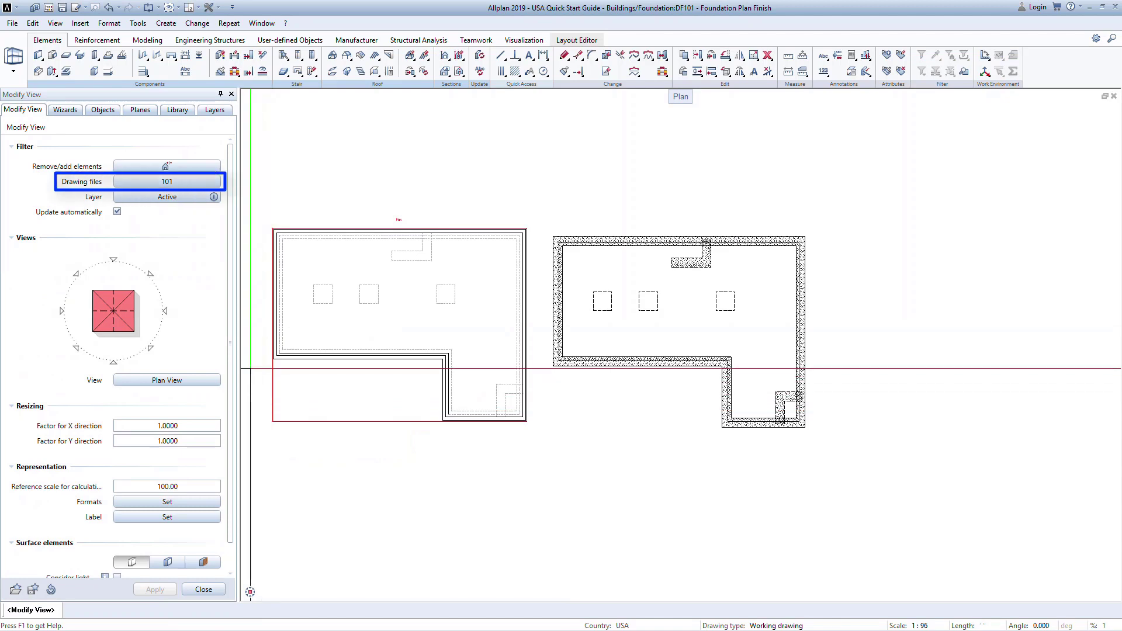
click(182, 183)
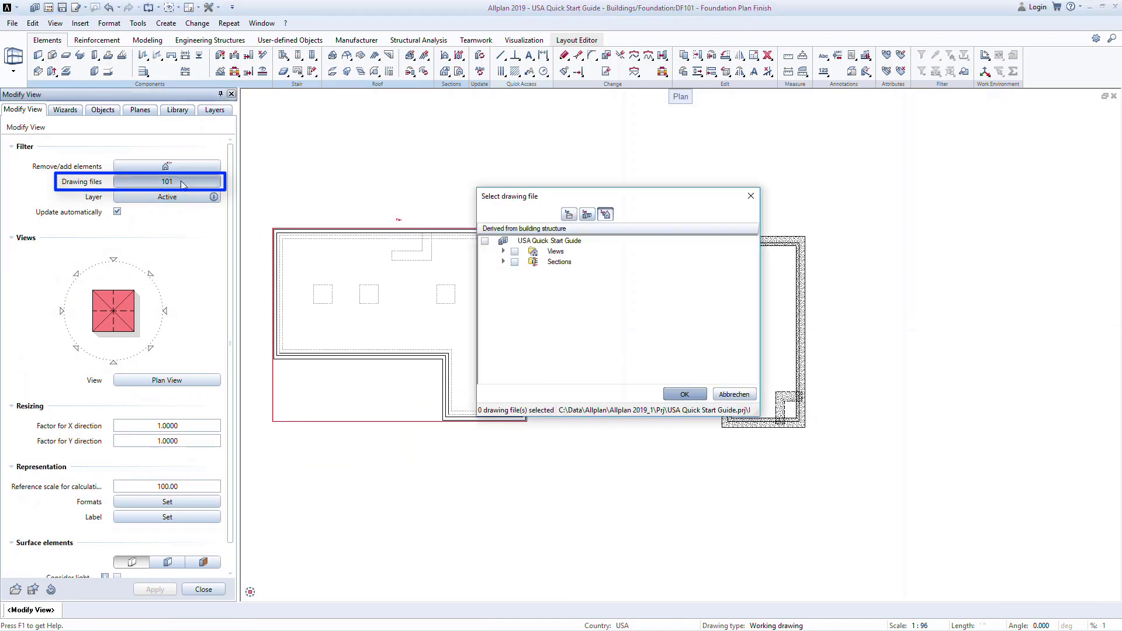
click(587, 215)
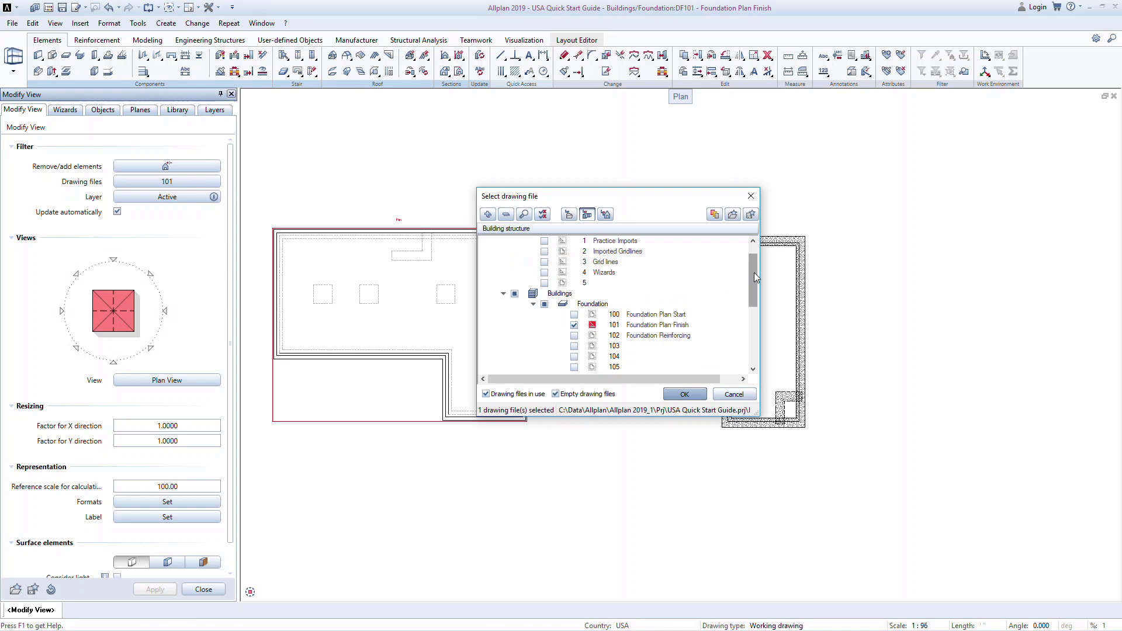
drag(754, 273, 753, 304)
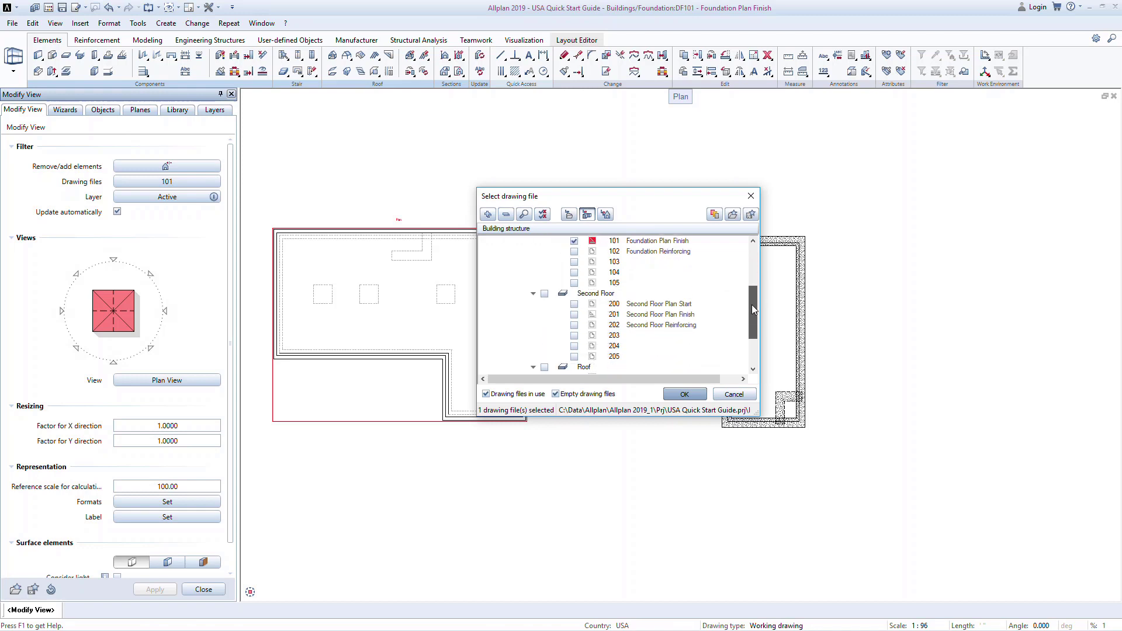
click(574, 315)
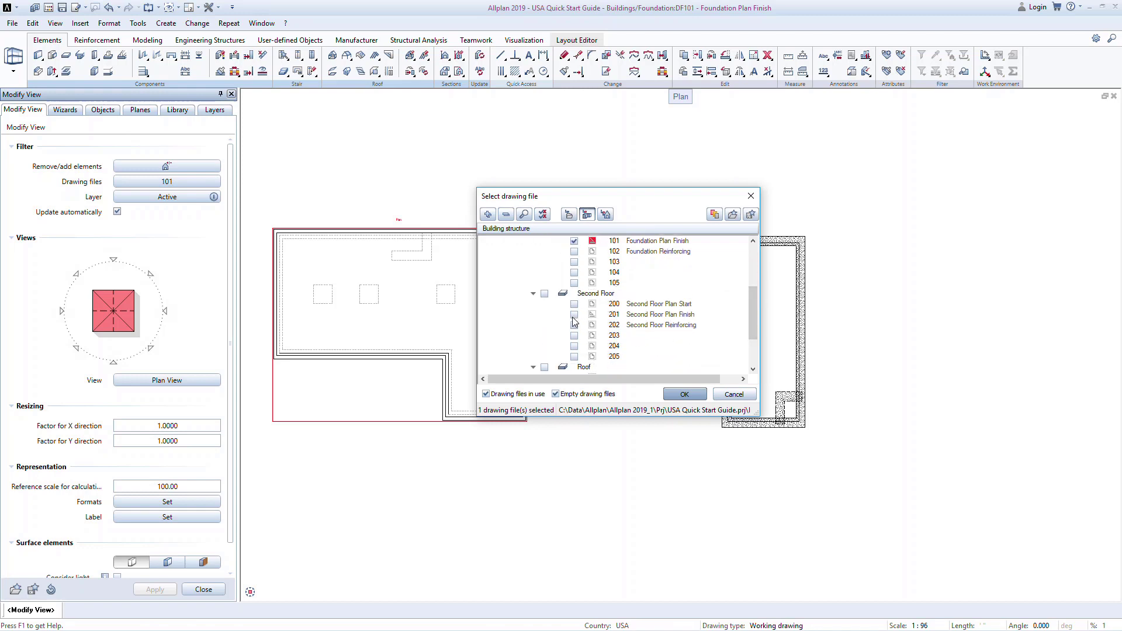
click(684, 395)
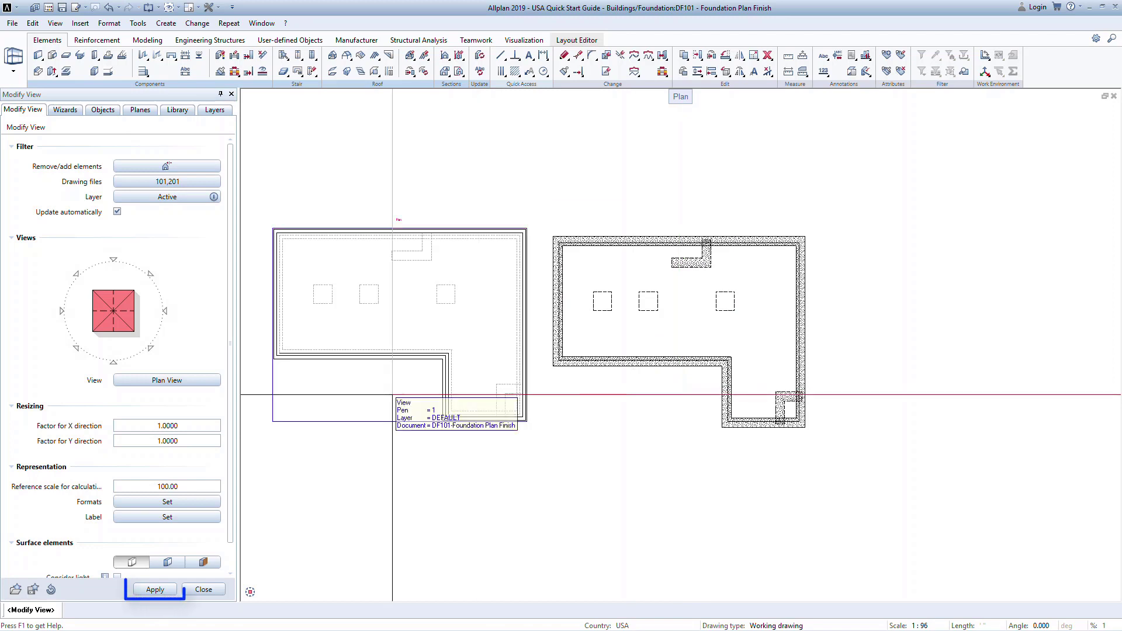
Apply the new source files, then remove the second-floor slab from the generated view.
click(155, 590)
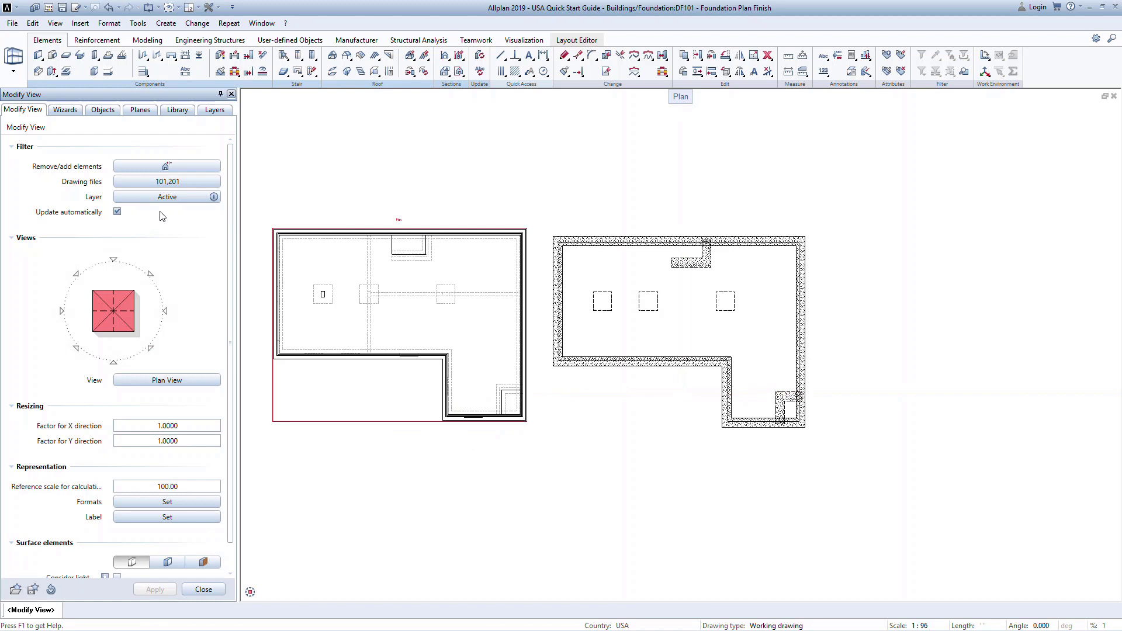
click(172, 170)
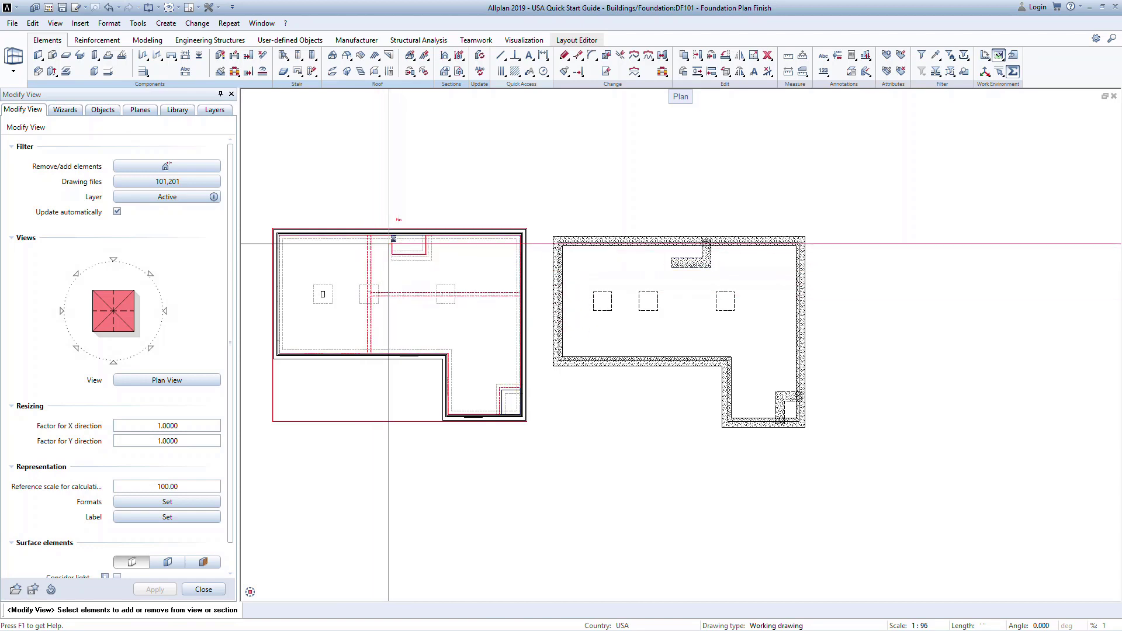
click(469, 384)
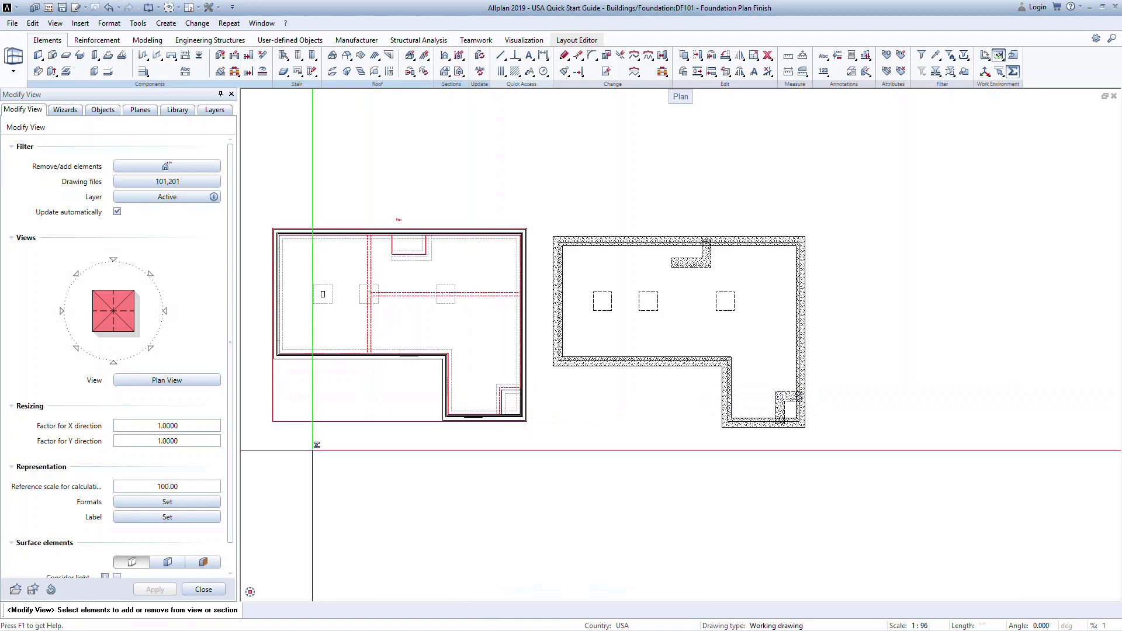
key(Escape)
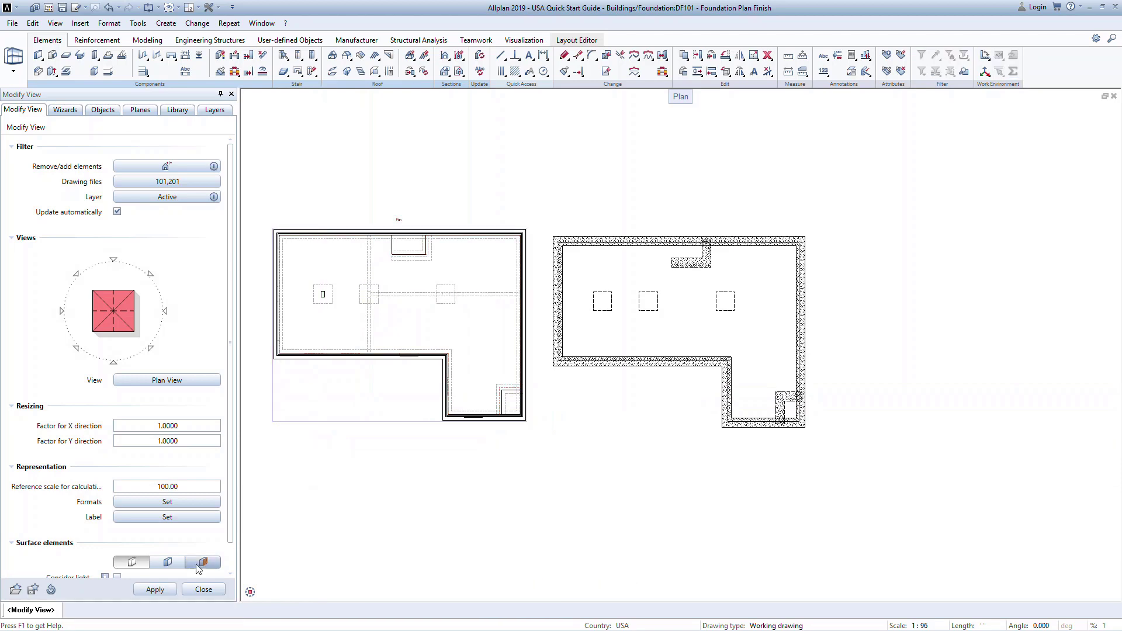
click(154, 589)
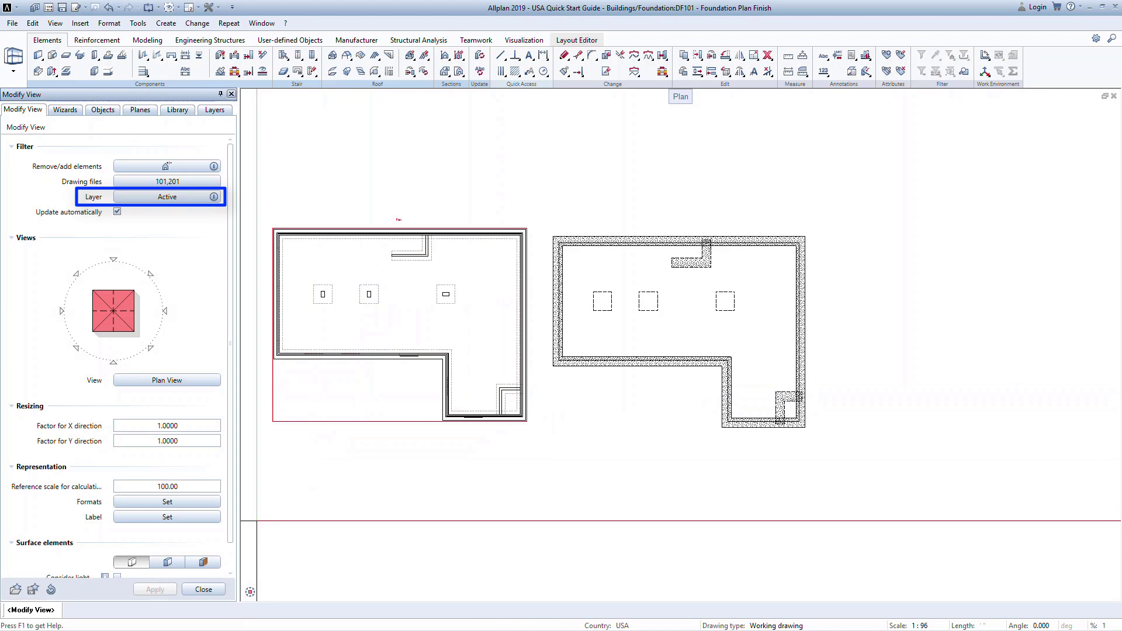
click(146, 199)
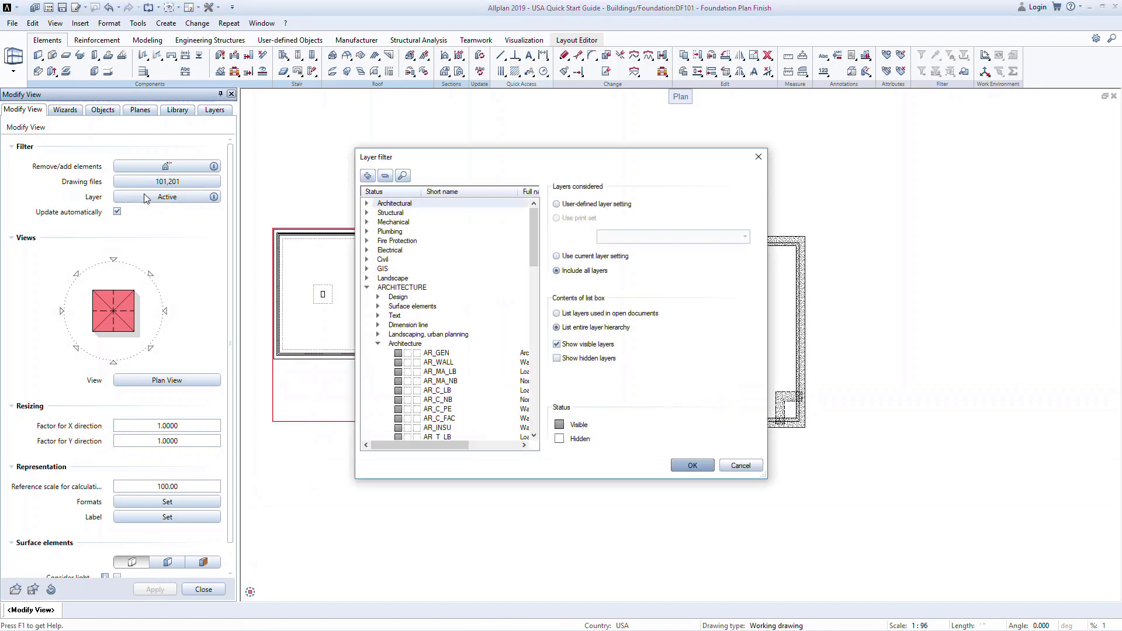
click(556, 204)
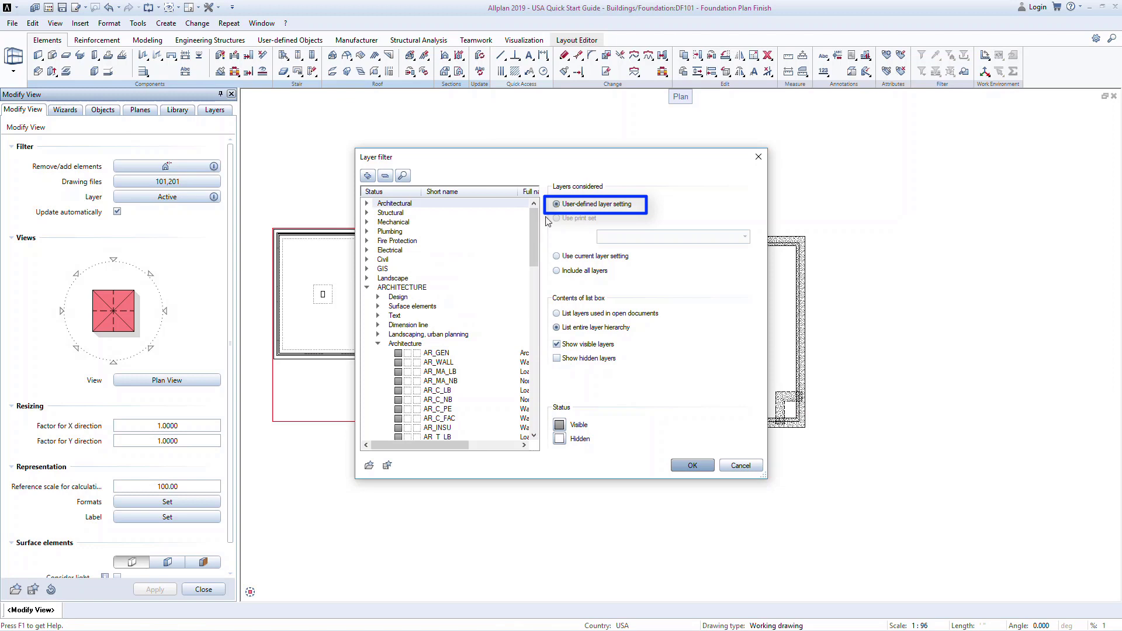
scroll(420, 280, down, 4)
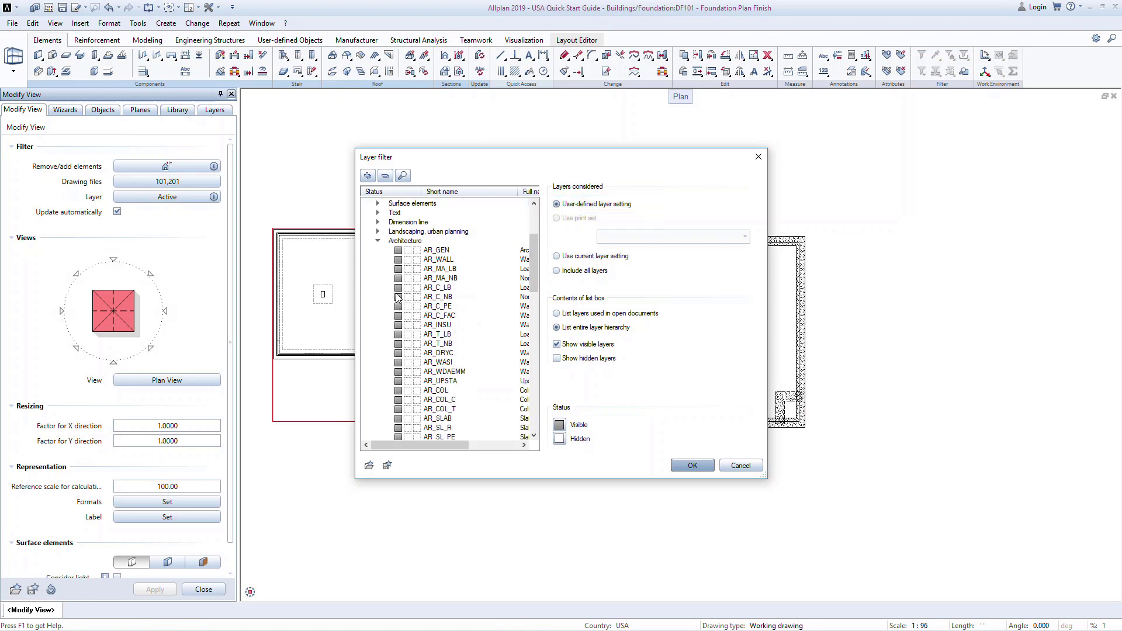
click(398, 297)
click(398, 306)
click(712, 467)
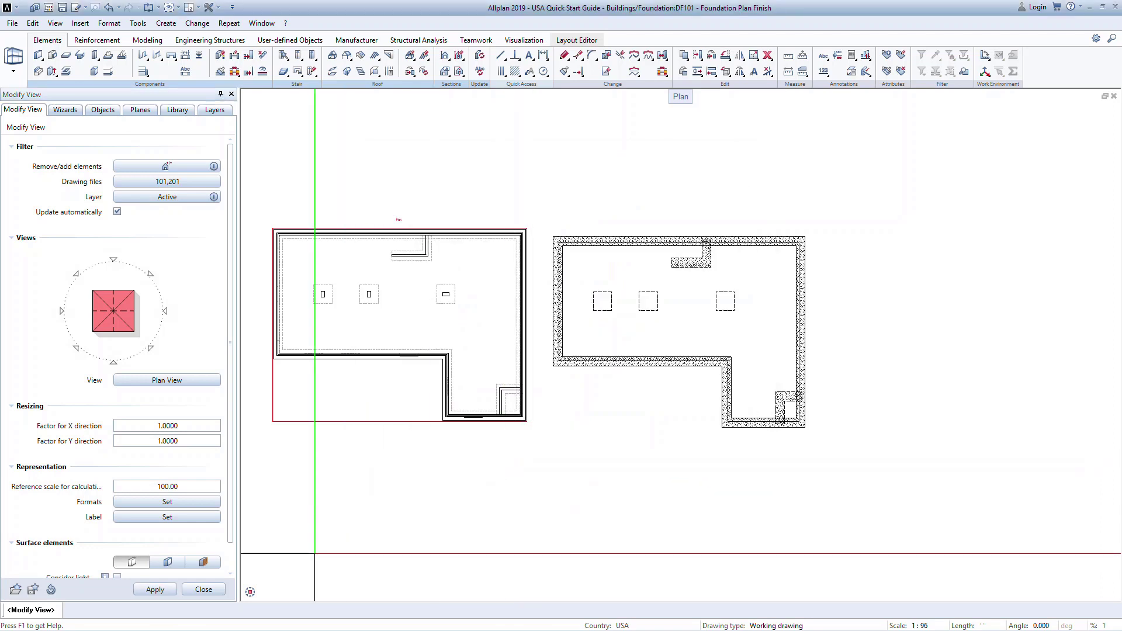
click(203, 589)
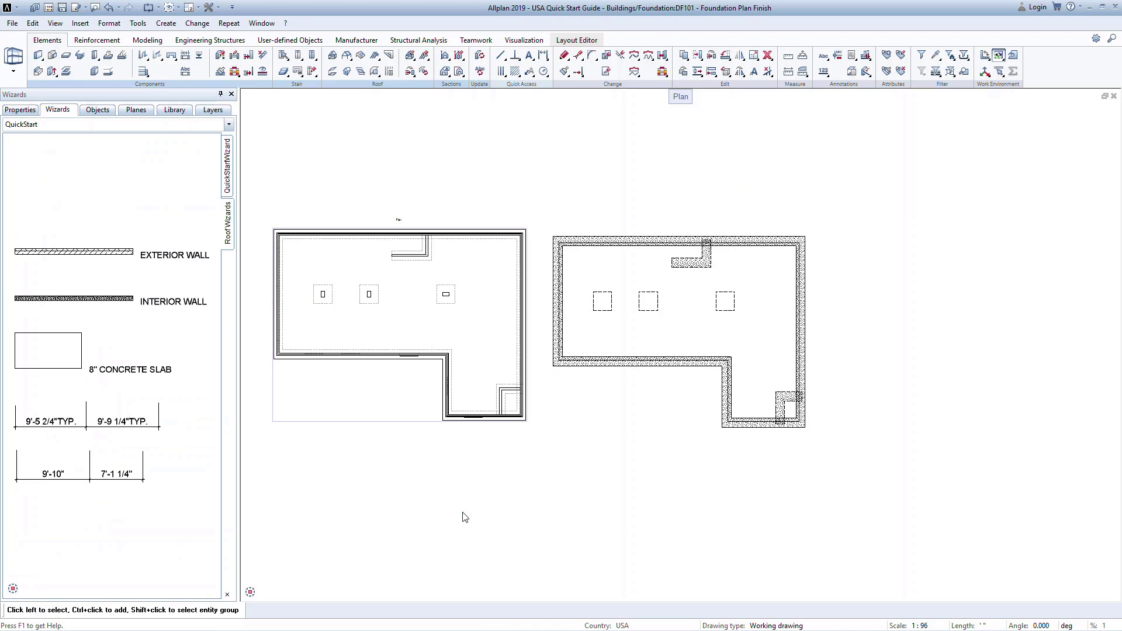
Create horizontal section 1-1 around the plan's lower-right corner and place it to the right.
click(450, 62)
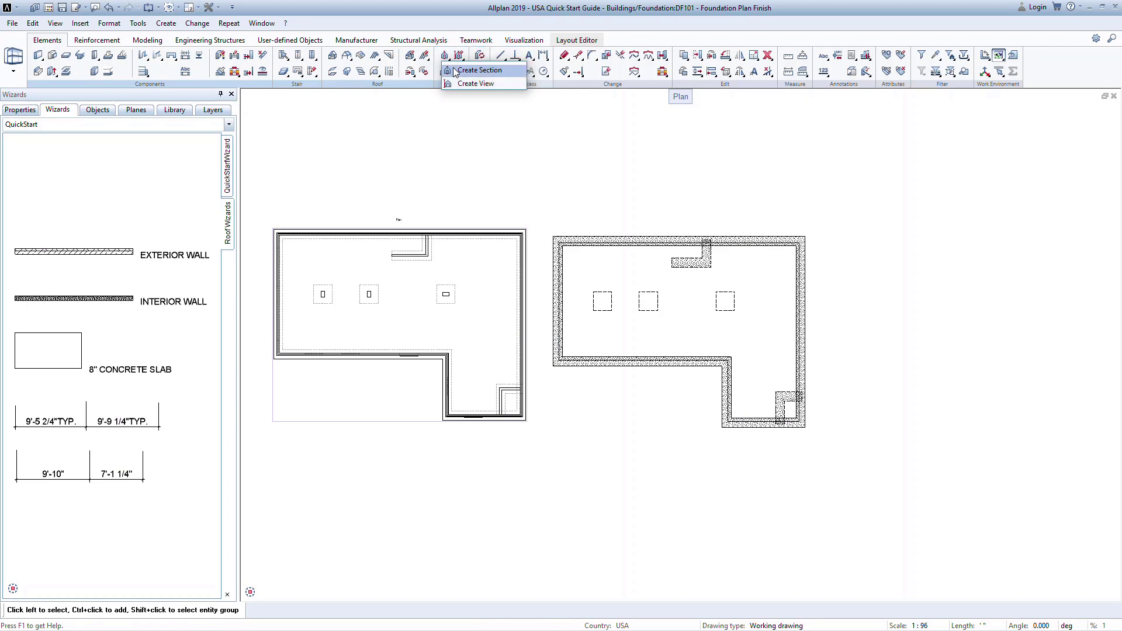
click(455, 71)
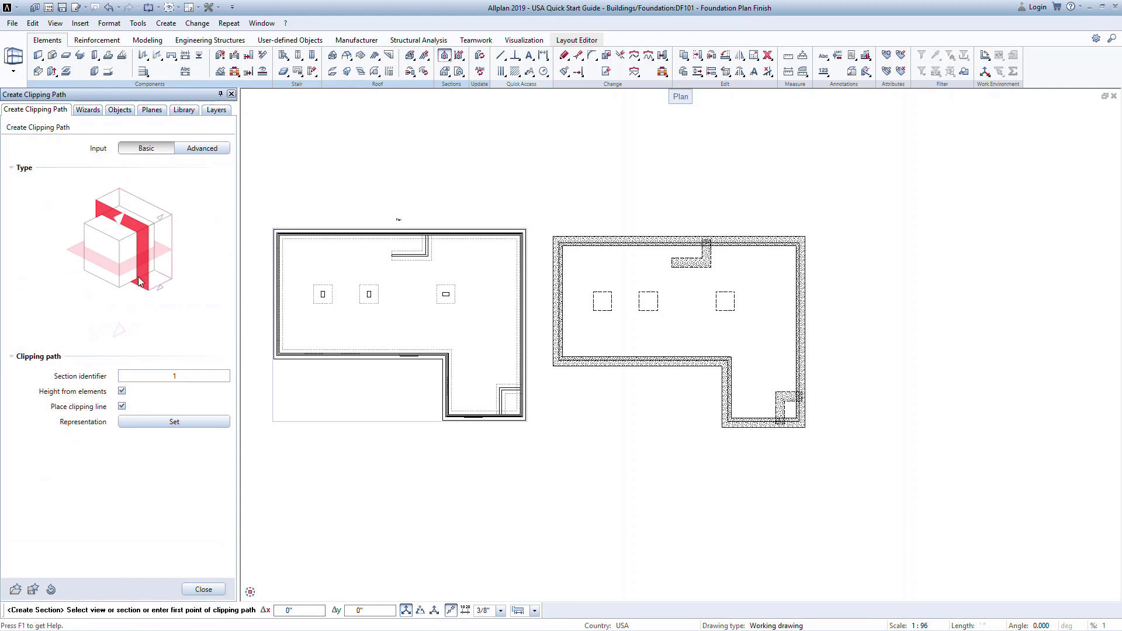
click(74, 255)
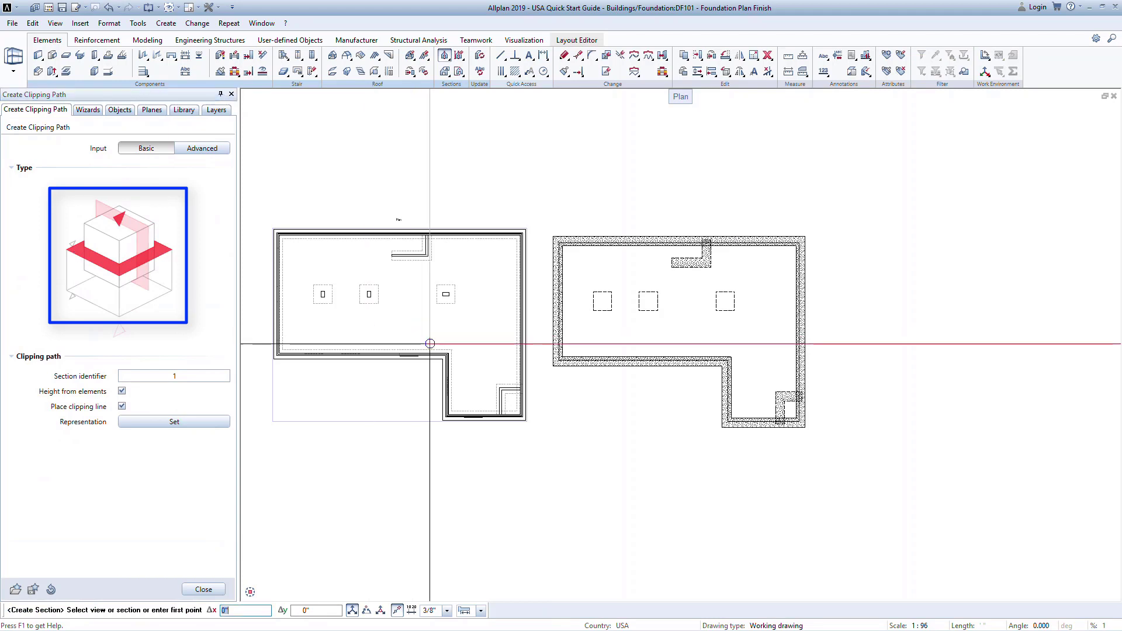
click(705, 349)
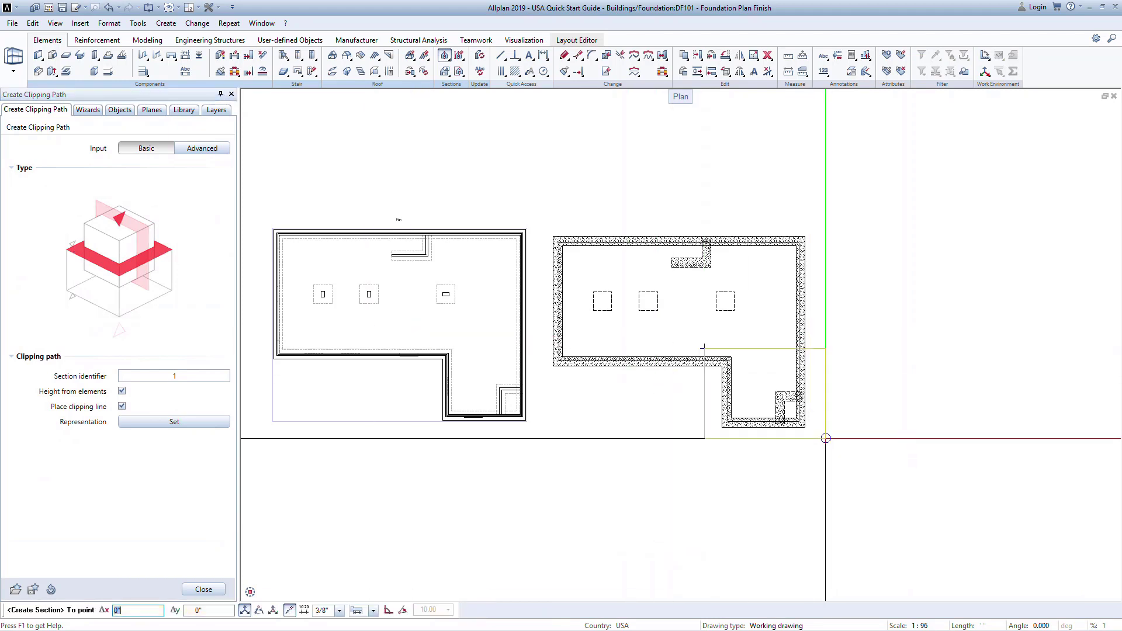
click(825, 438)
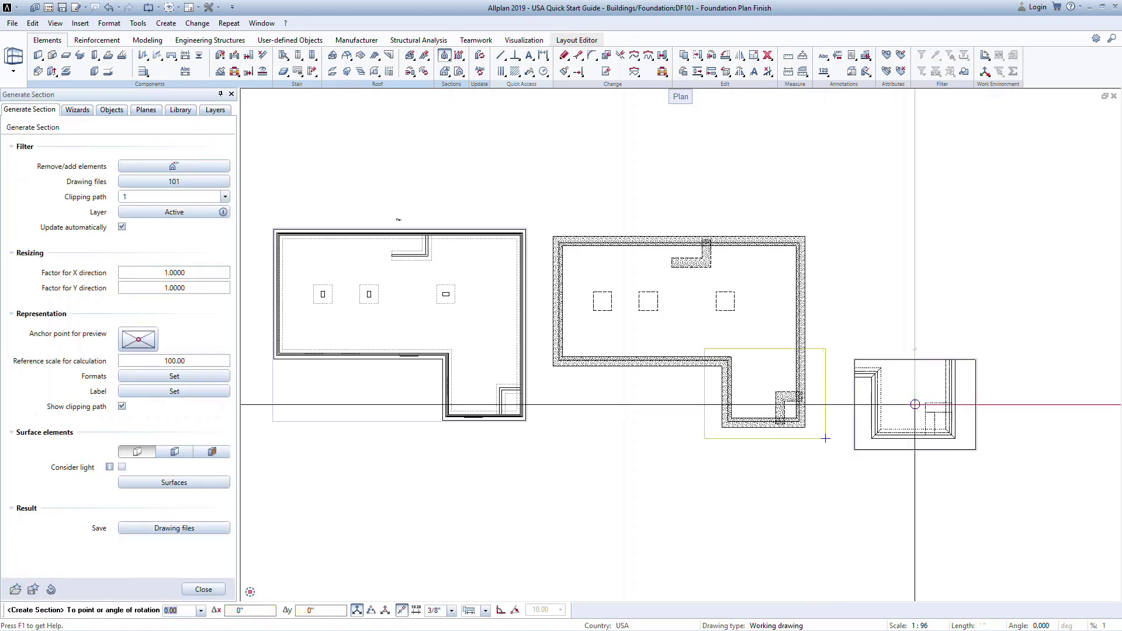
click(947, 394)
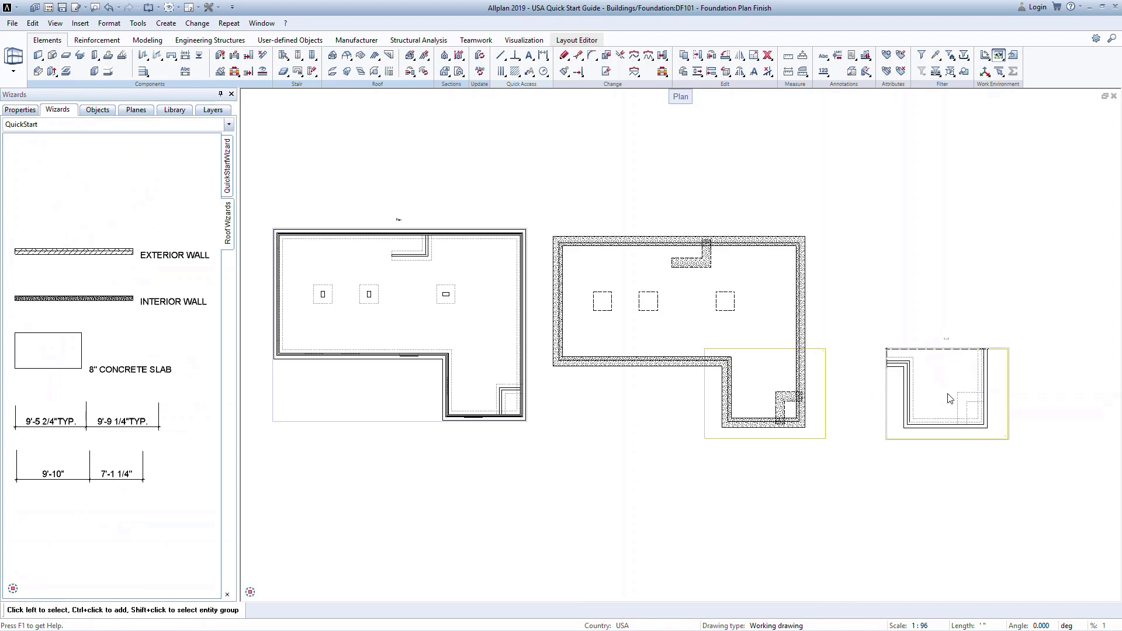
Cut vertical section 2-2 across the plan's upper-left area and place it above section 1-1.
click(446, 56)
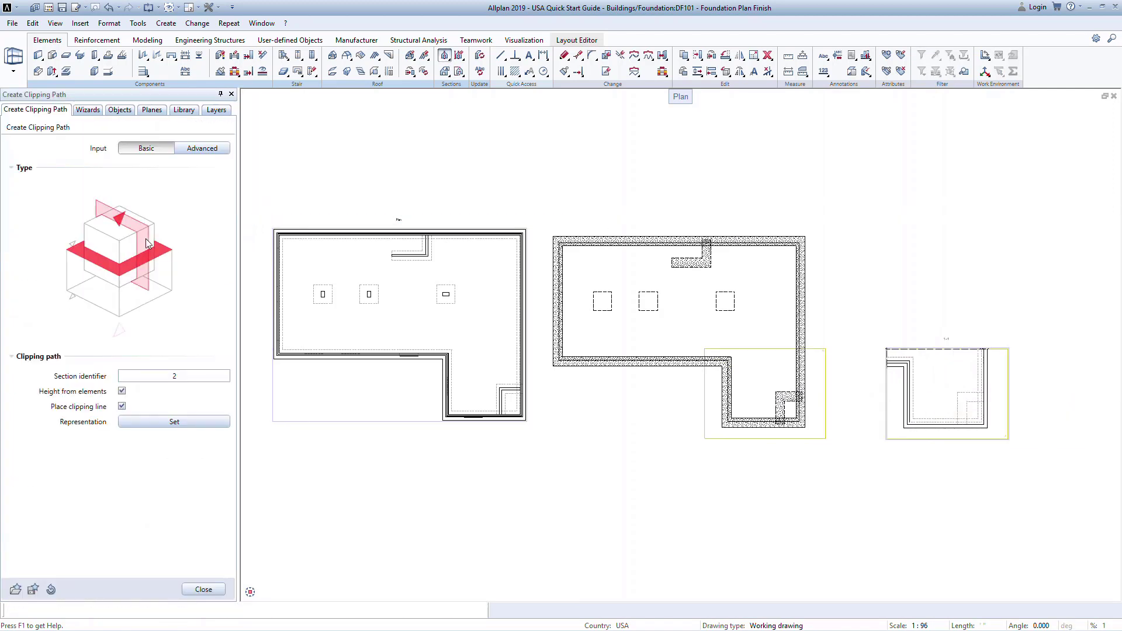
click(146, 240)
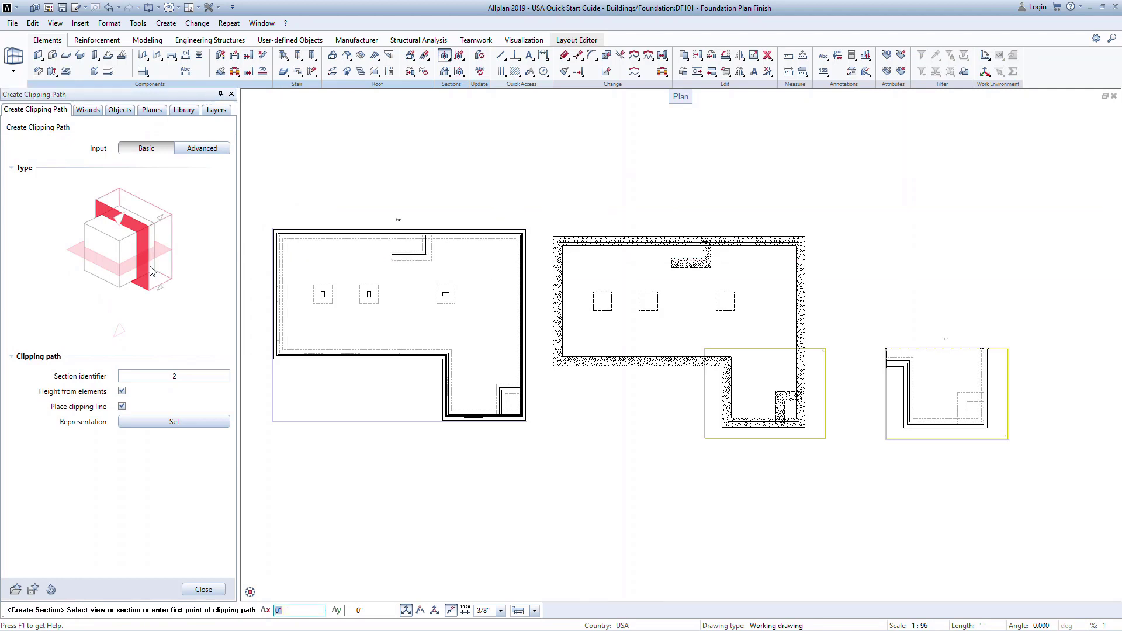
click(543, 299)
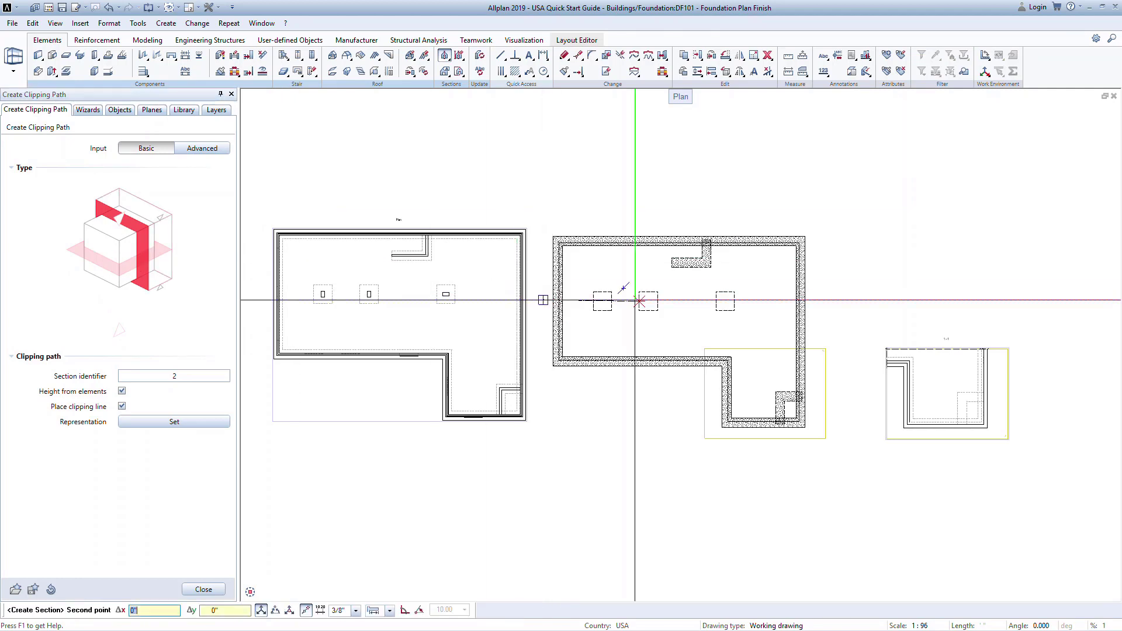
click(684, 300)
key(Escape)
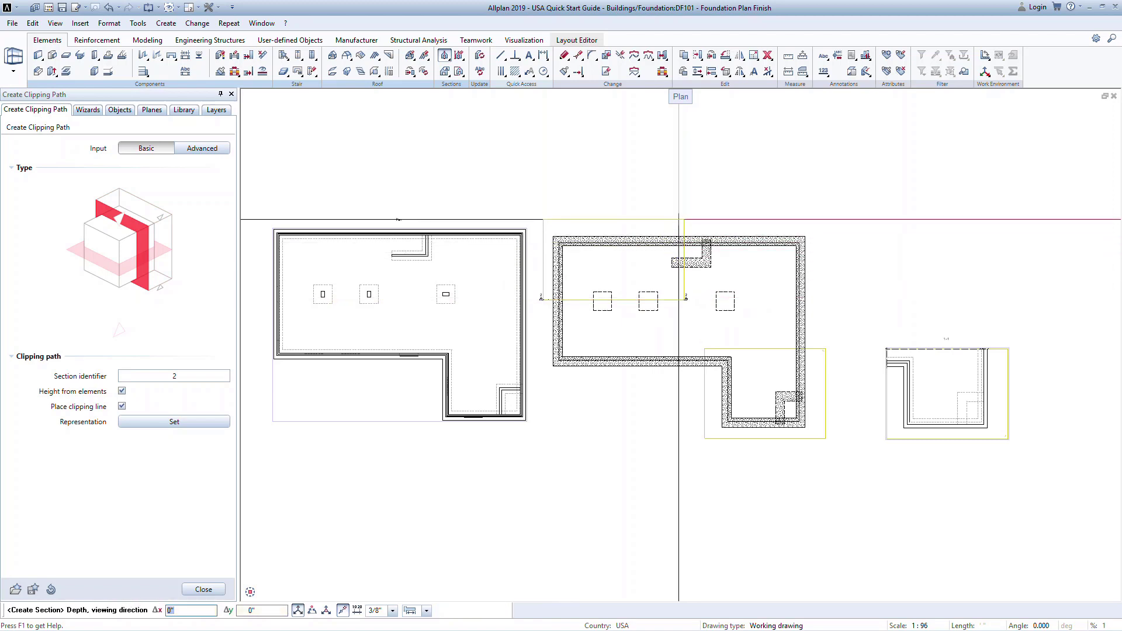
click(679, 219)
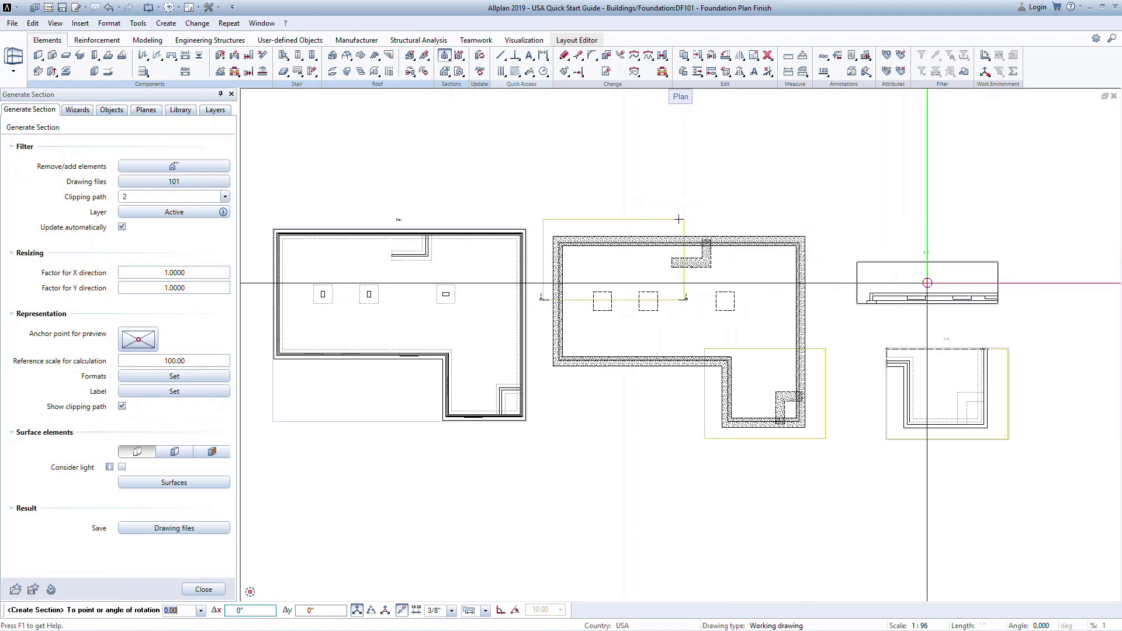
click(943, 274)
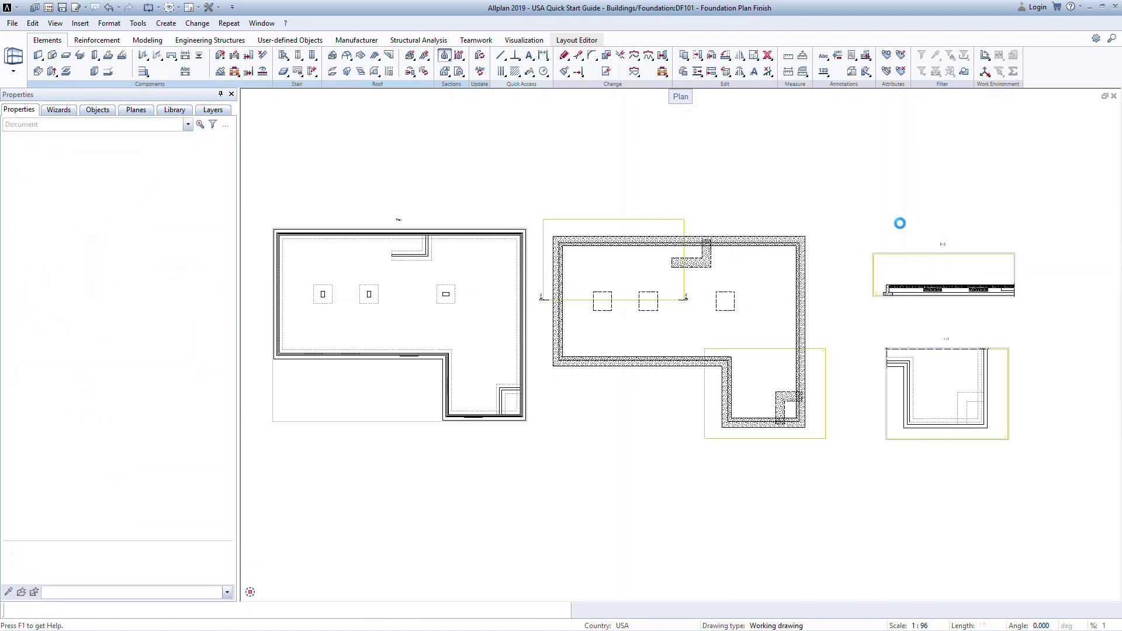
scroll(910, 225, up, 1)
scroll(912, 227, up, 1)
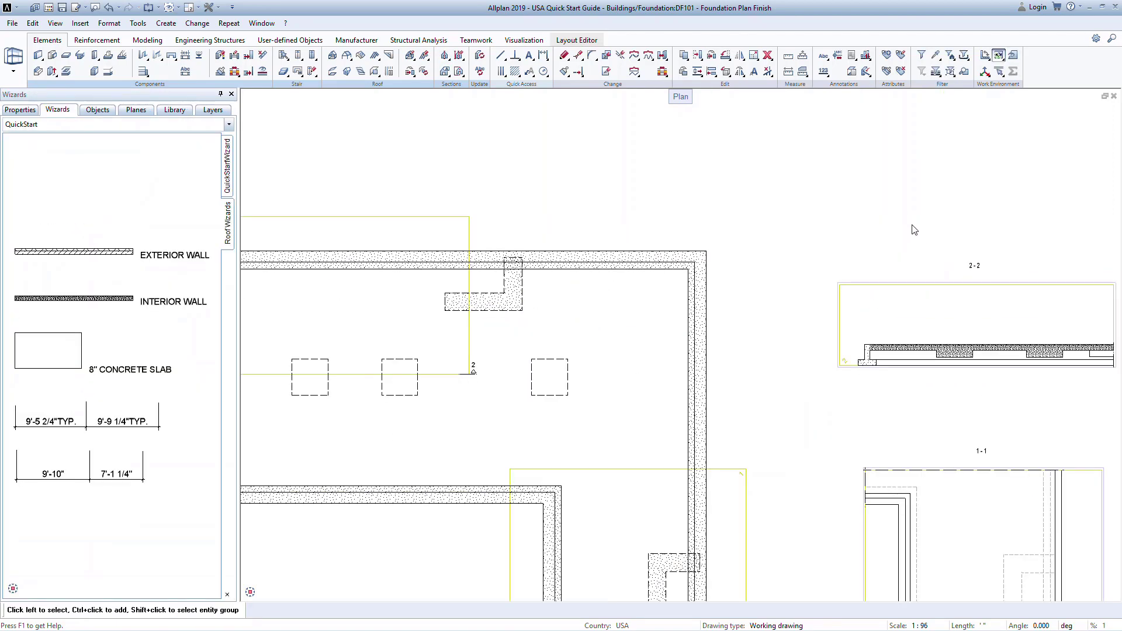
mouse_move(912, 231)
middle_down()
mouse_move(656, 185)
mouse_move(652, 159)
mouse_move(625, 170)
mouse_move(767, 176)
middle_up()
scroll(650, 161, down, 1)
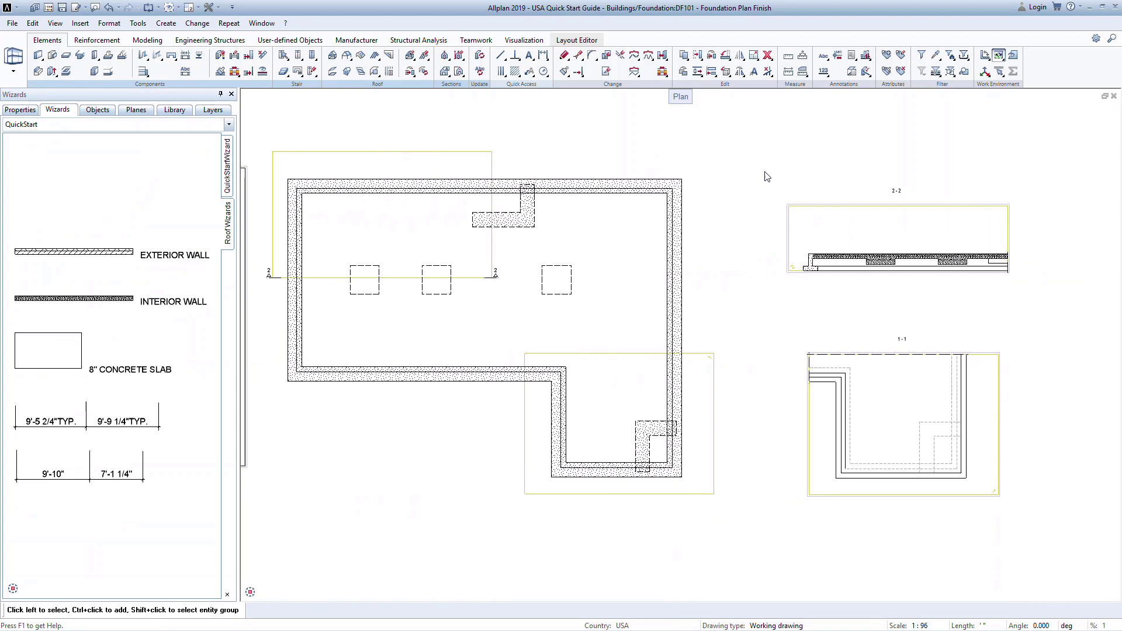
Draw clipping path 3-3 across the lower wall with Advanced, Normal input and set its viewing direction.
click(445, 56)
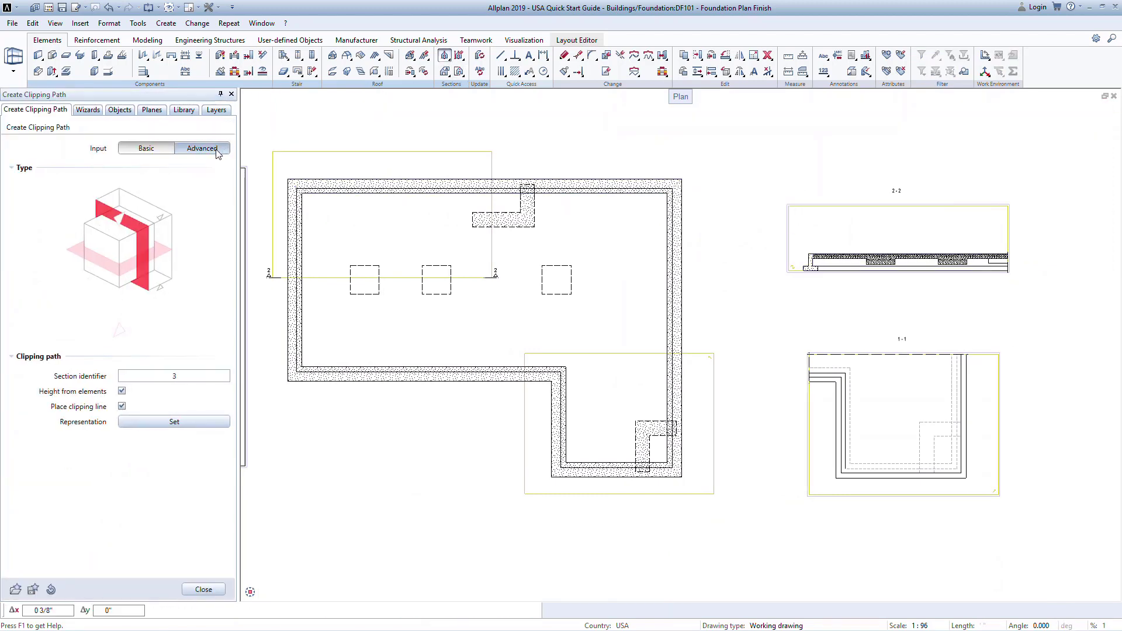
click(215, 150)
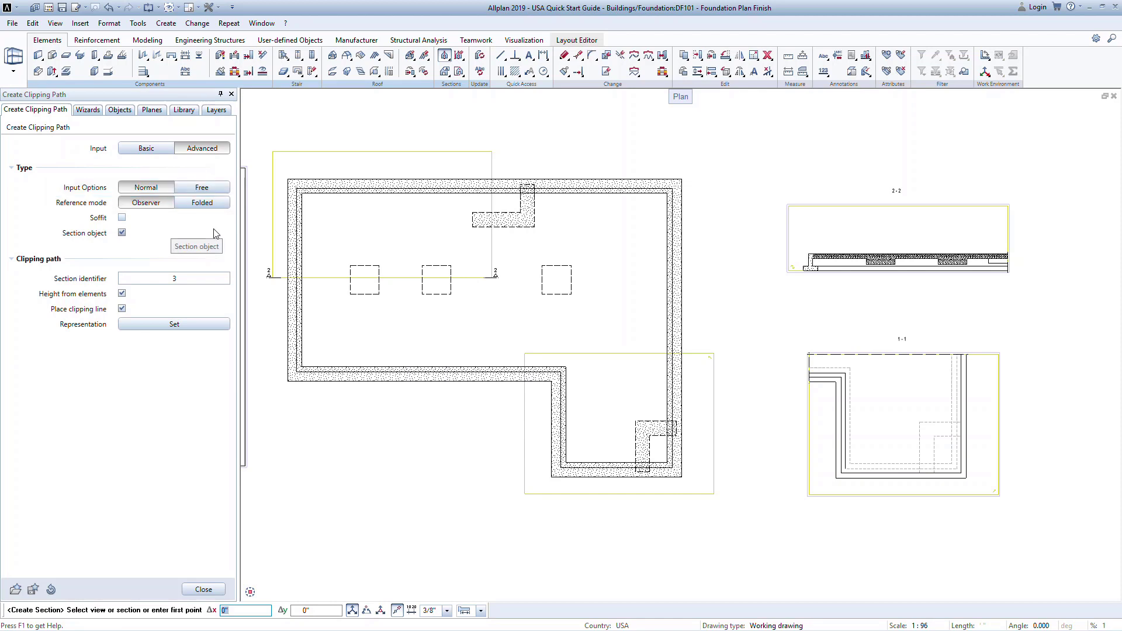
click(213, 190)
click(166, 193)
click(383, 357)
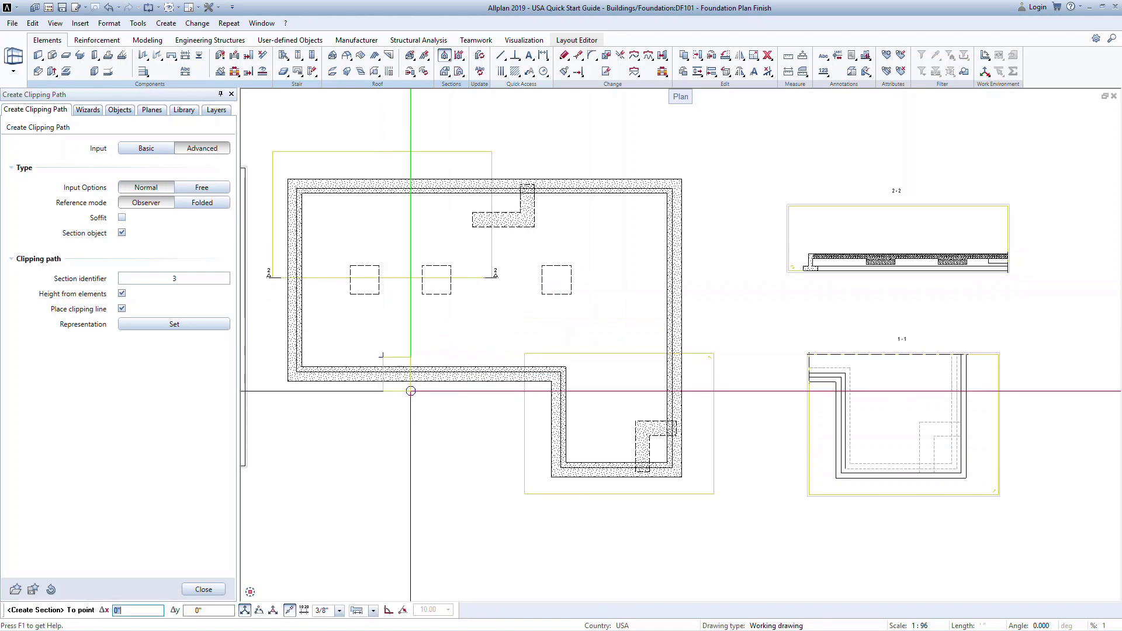
click(399, 379)
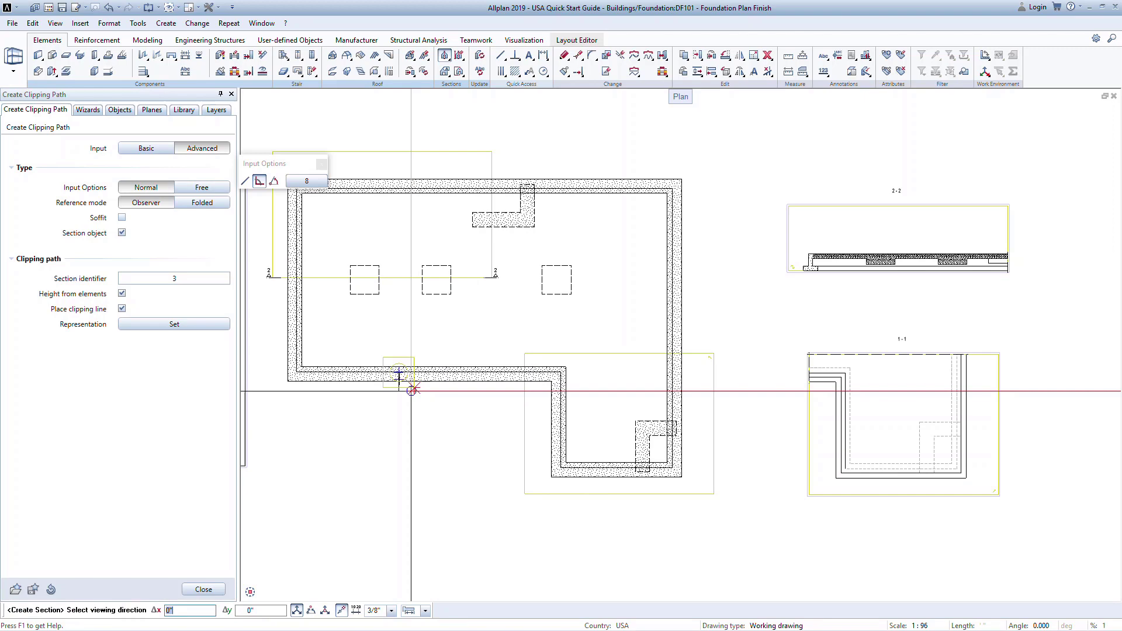
scroll(412, 389, up, 5)
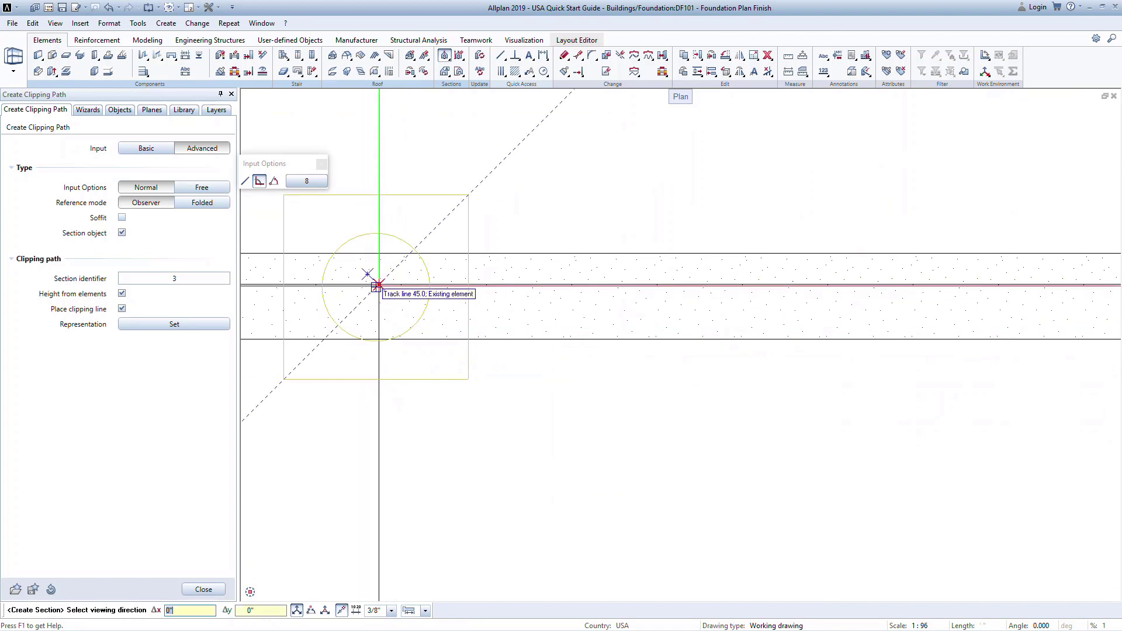
click(377, 285)
scroll(375, 288, down, 5)
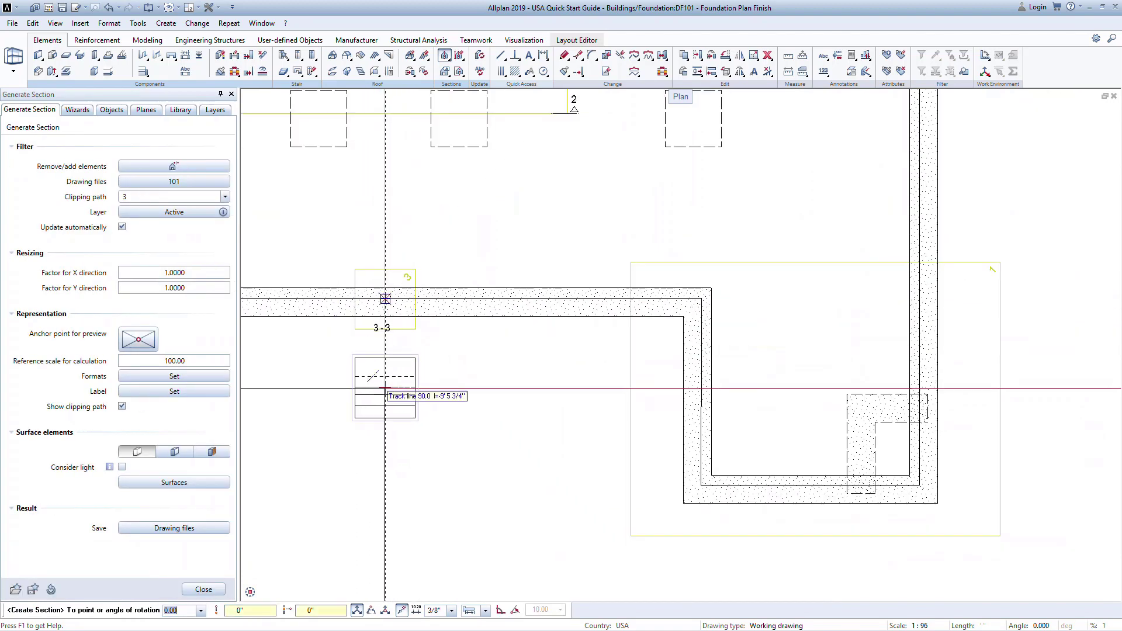
Place section 3-3, then cut and place section 4-4 beside it and begin a fifth clipping path.
click(433, 384)
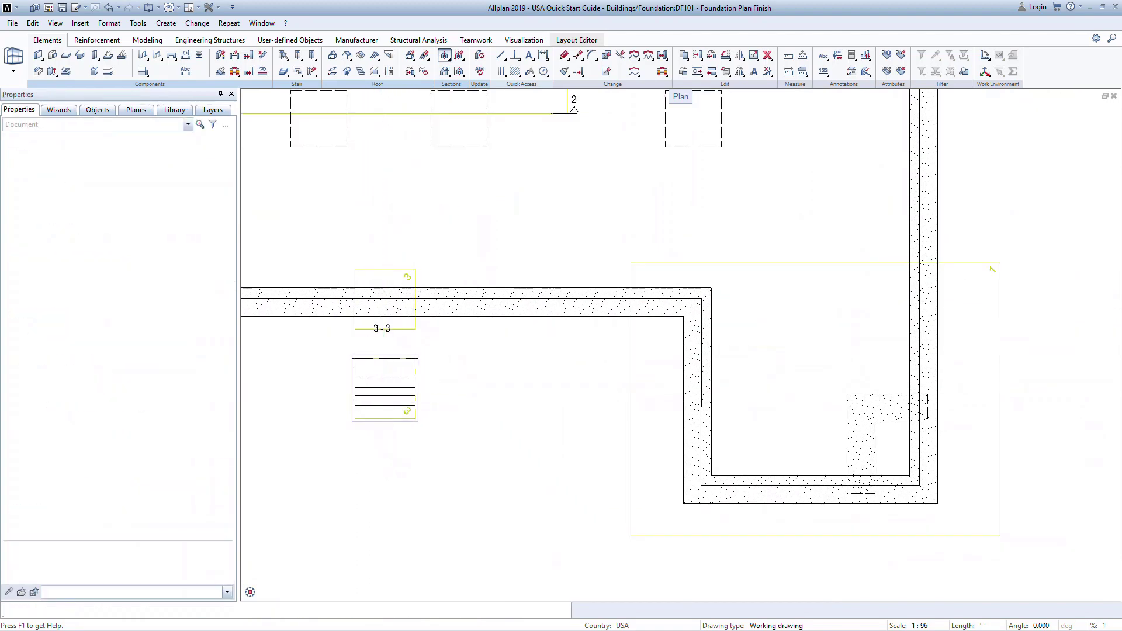
click(444, 55)
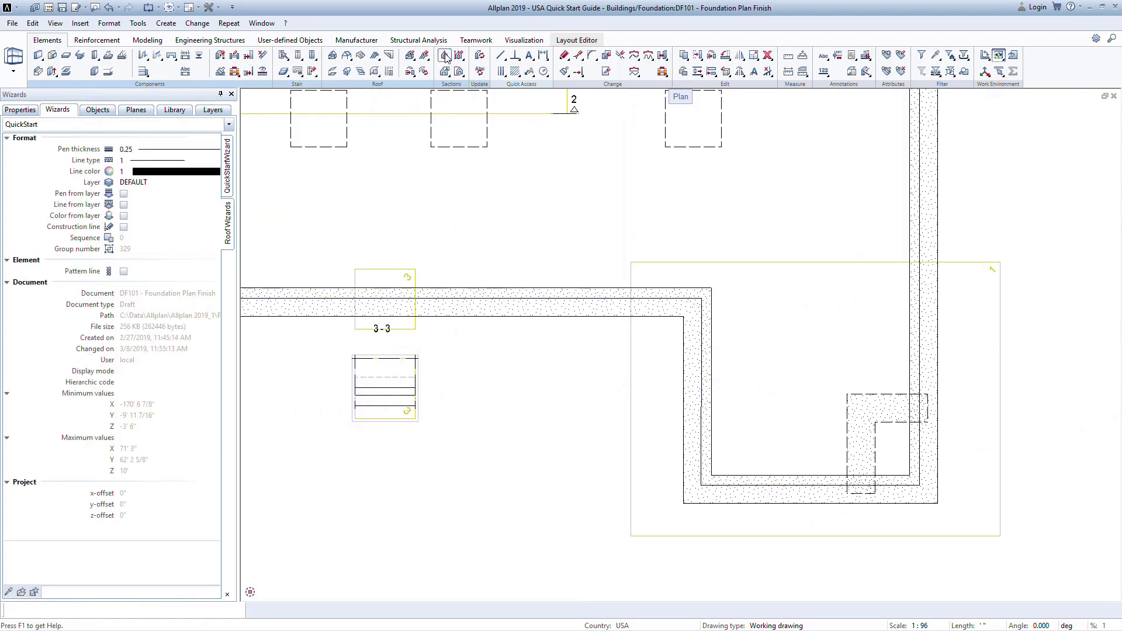
click(450, 269)
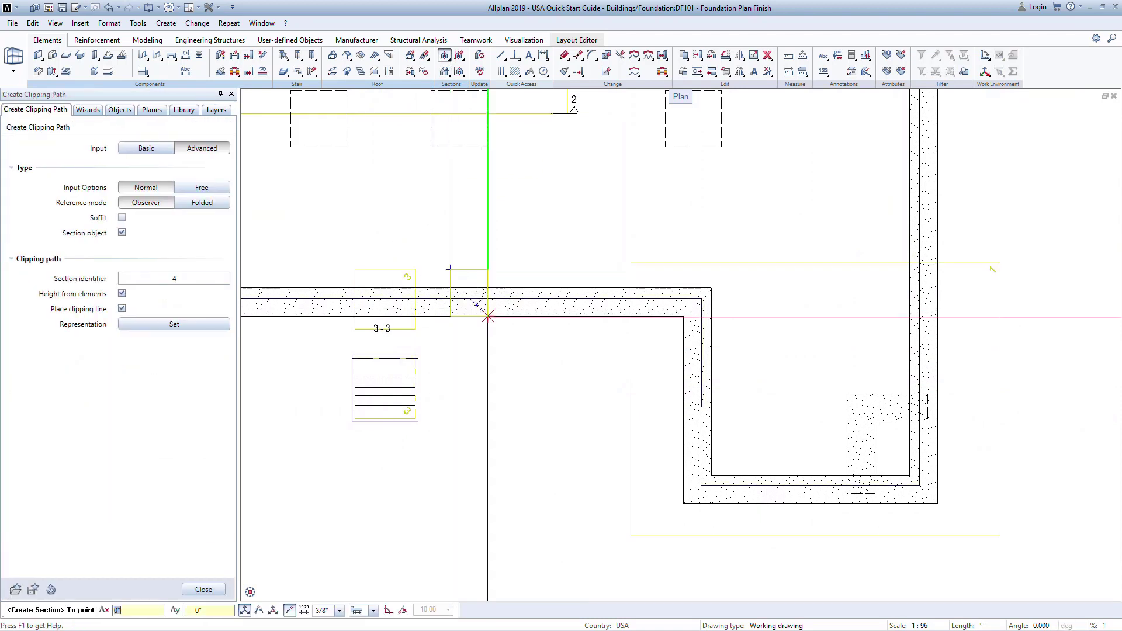
click(520, 332)
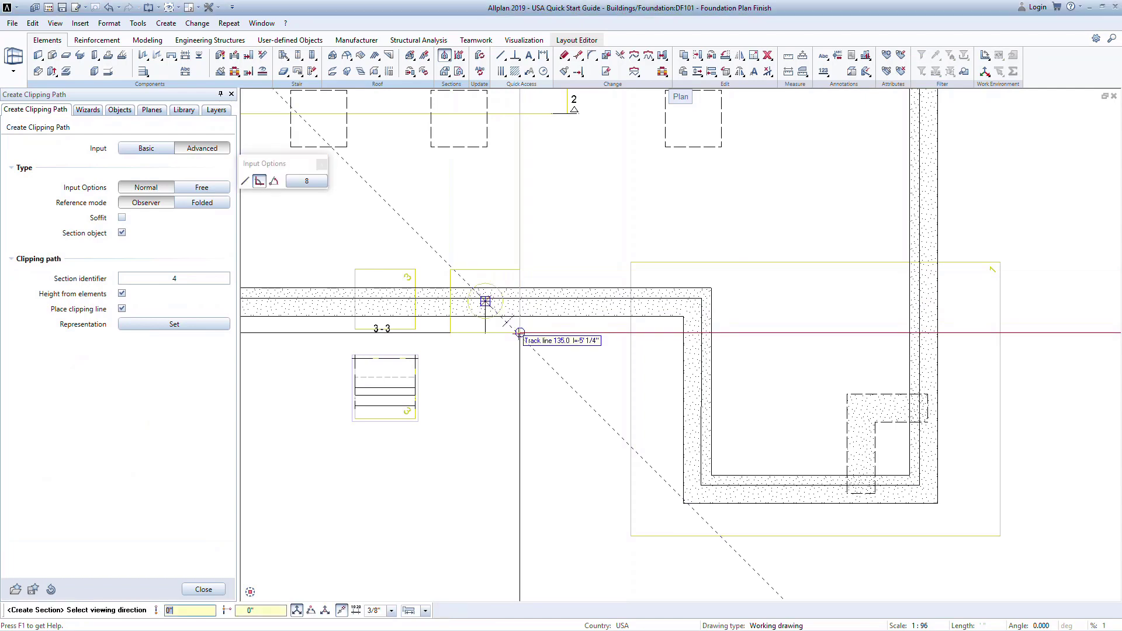
click(552, 300)
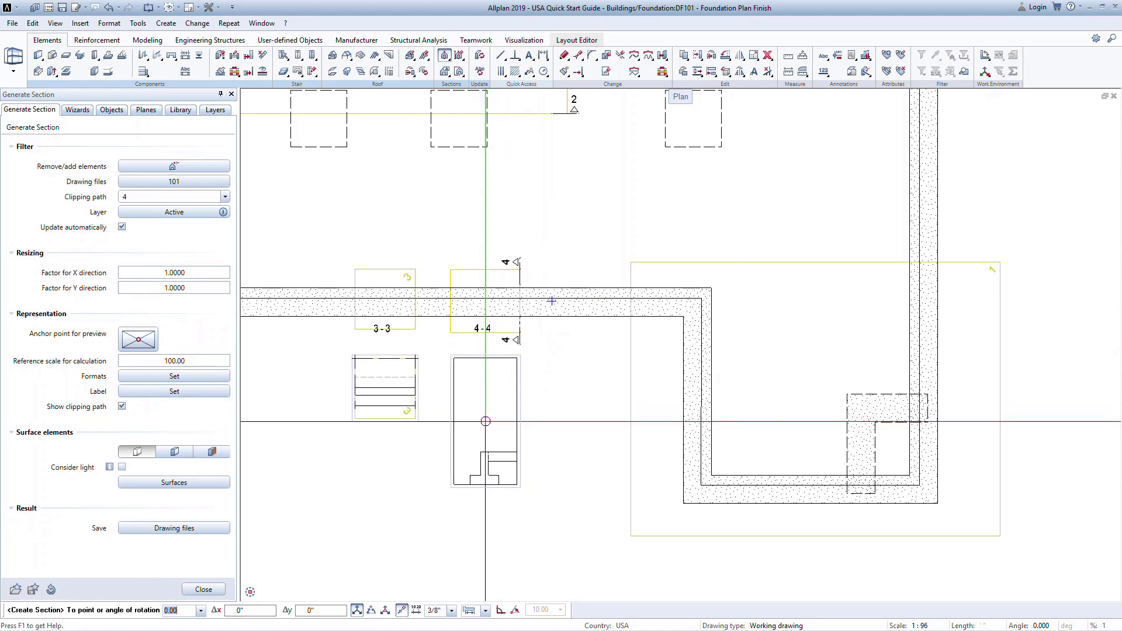
click(488, 420)
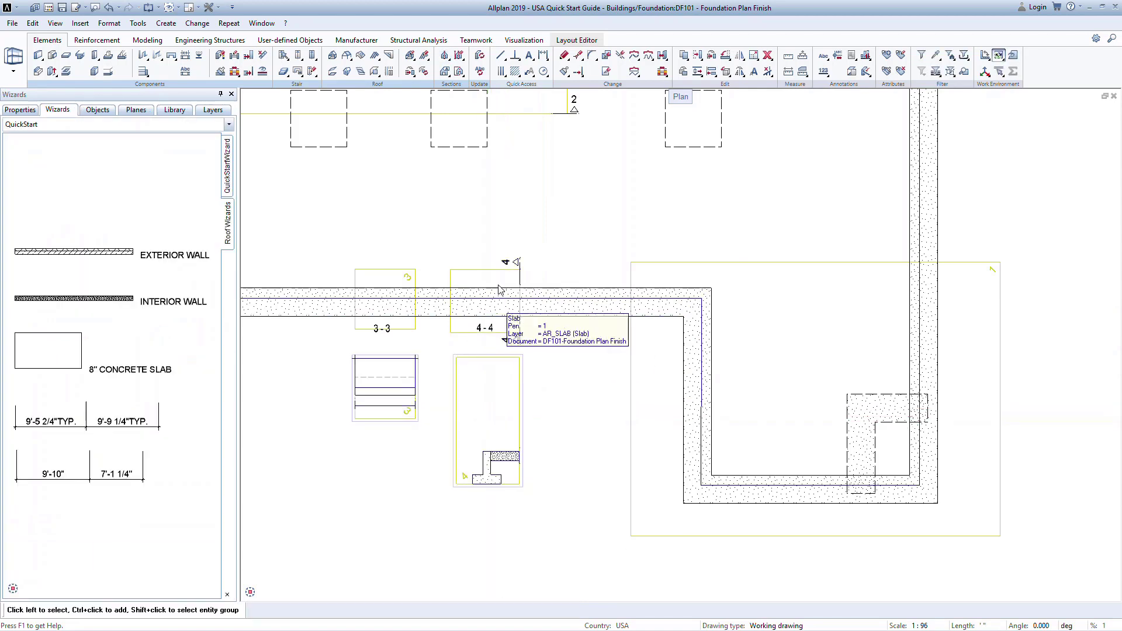
click(443, 55)
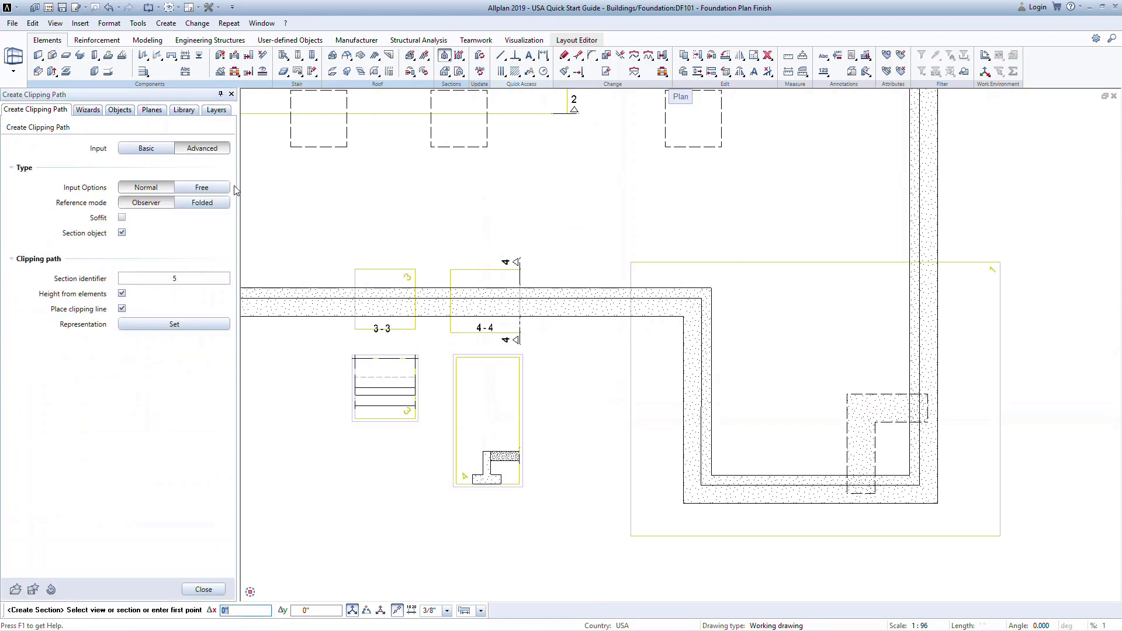
Cut section 5-5 across the wall with Height from elements off and top level 2', placed beside 4-4.
click(217, 193)
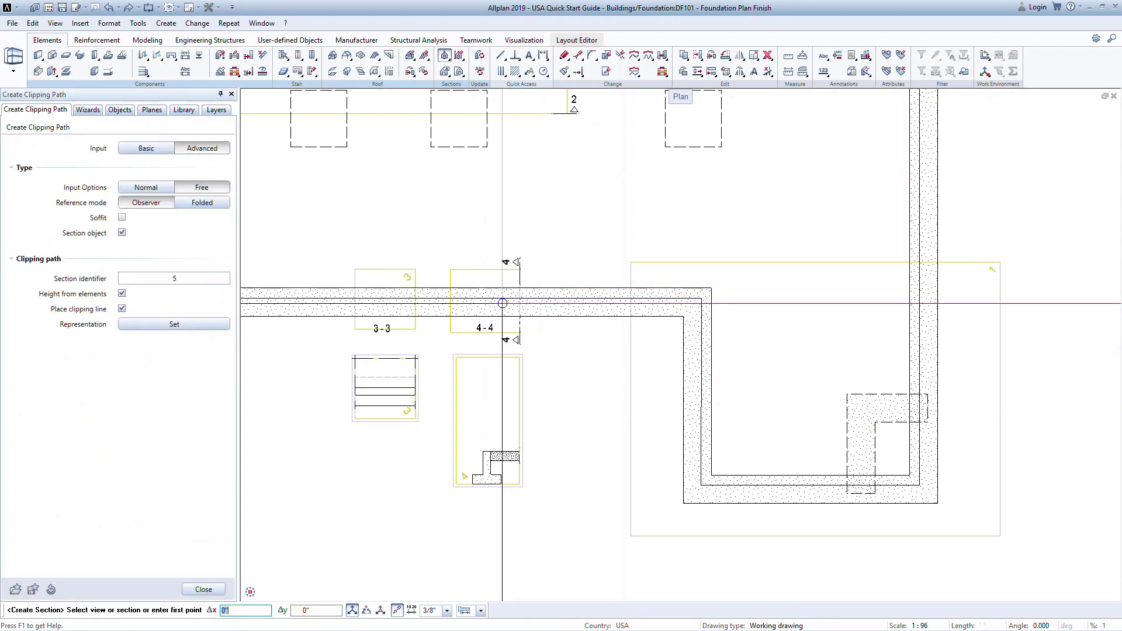
click(549, 269)
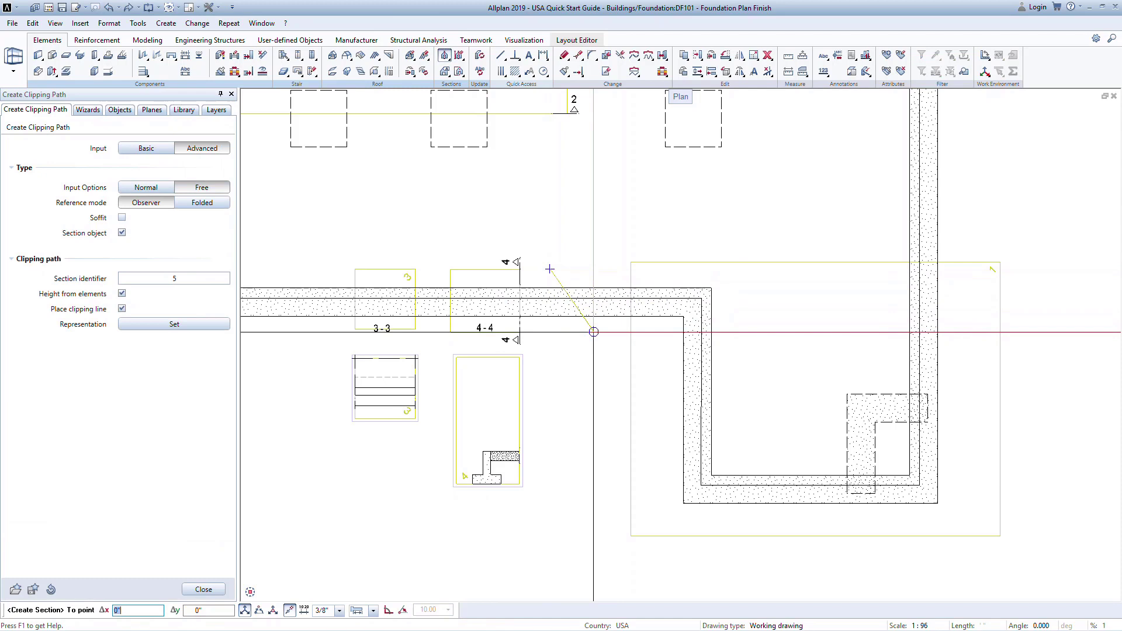
click(593, 331)
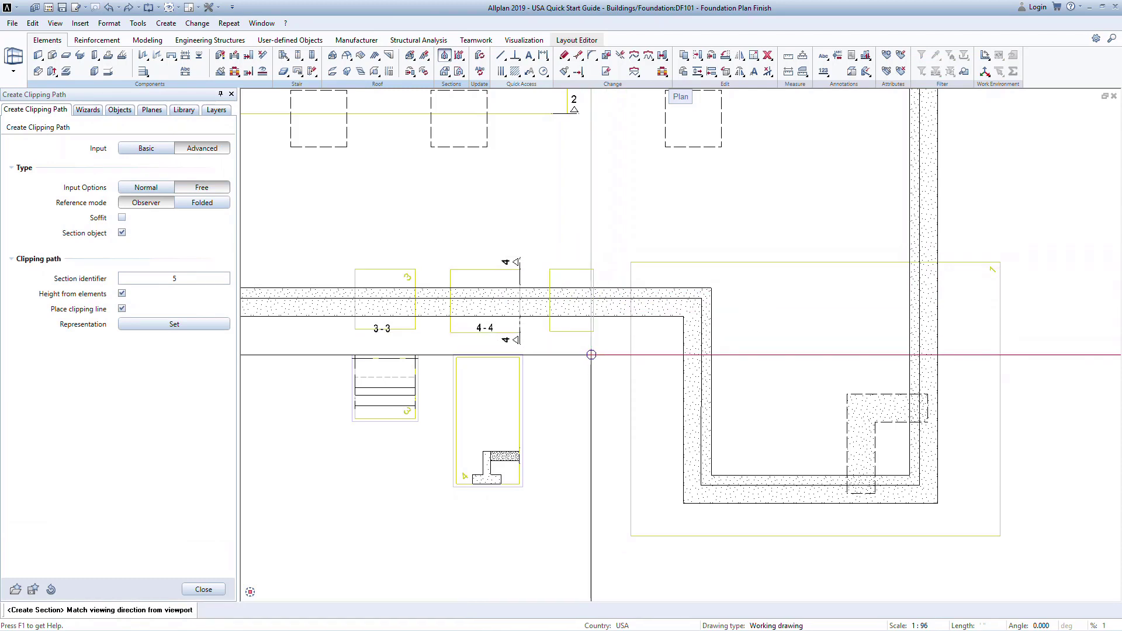
click(134, 185)
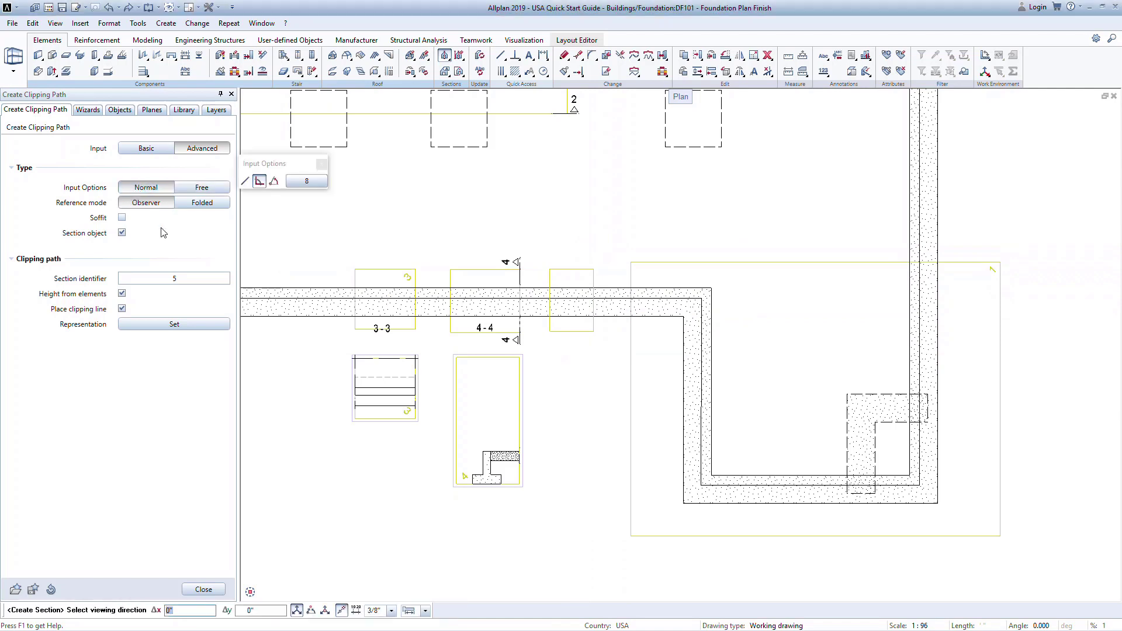
click(122, 294)
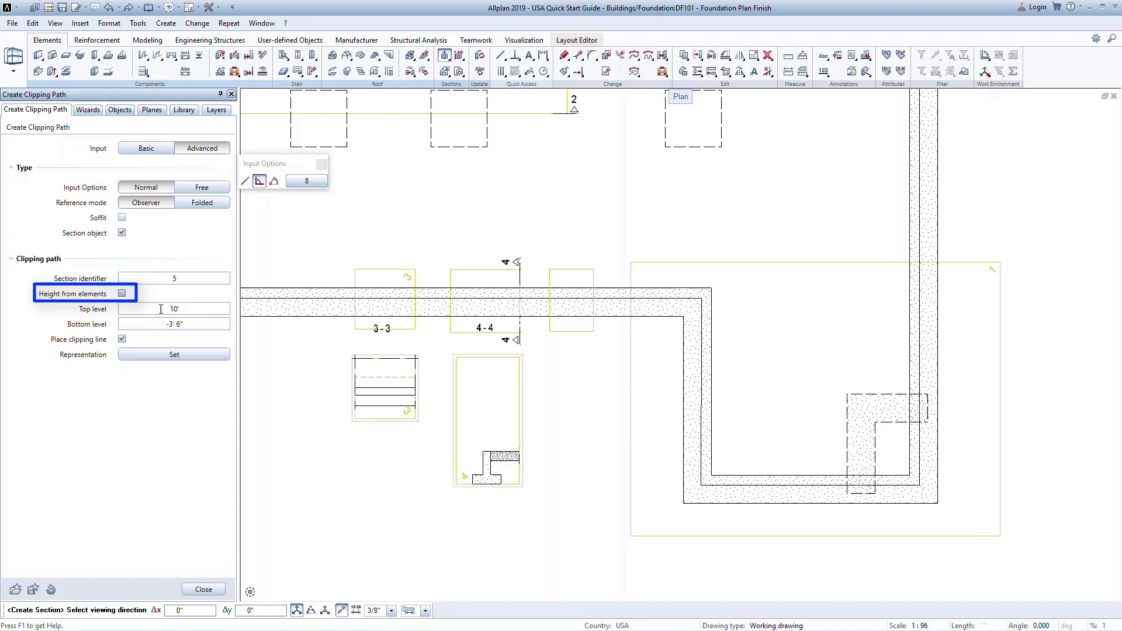
click(212, 310)
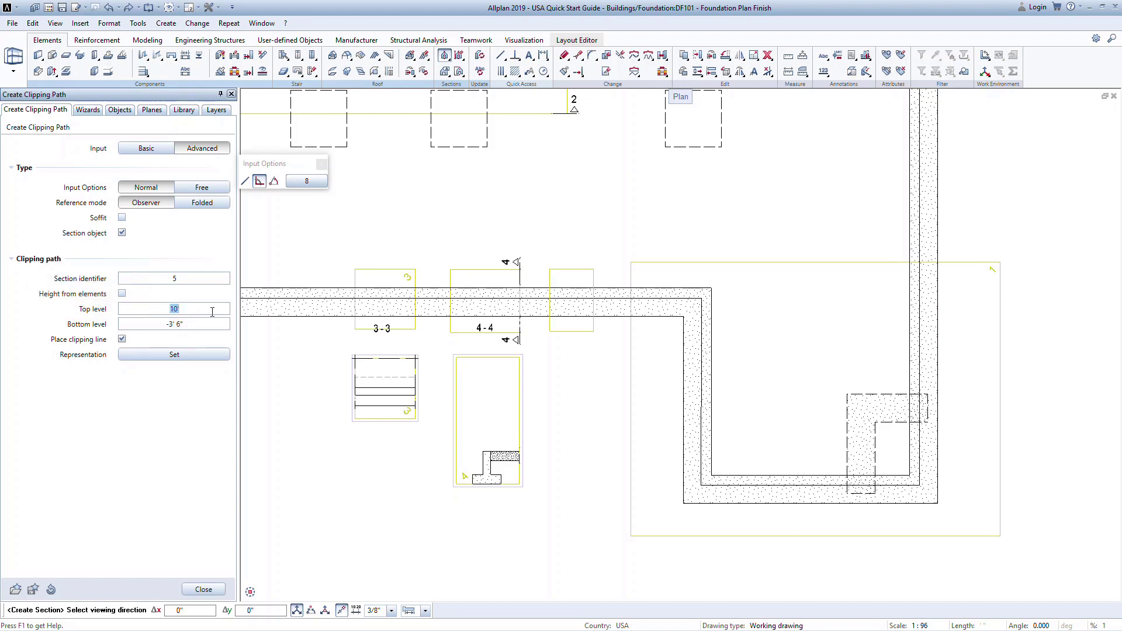
text(2)
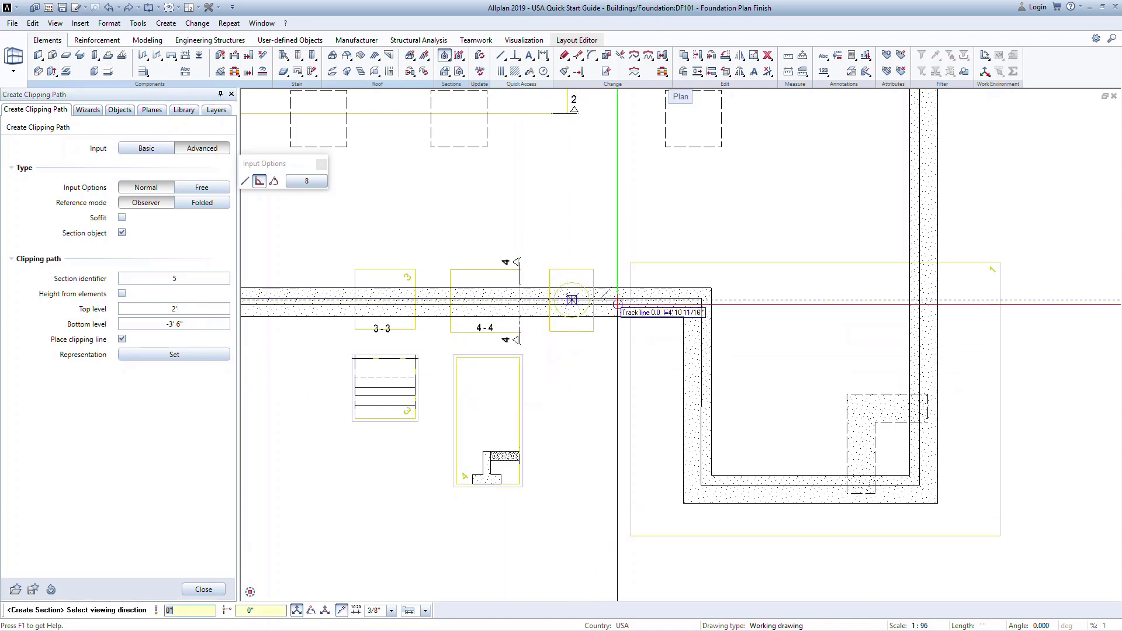
click(618, 305)
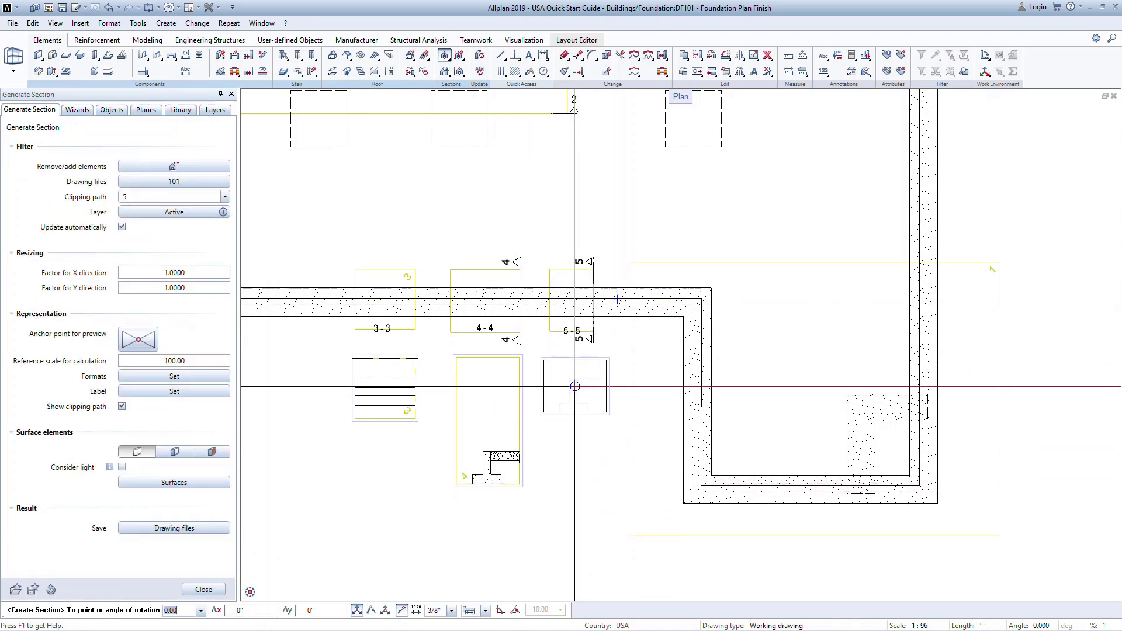
click(617, 300)
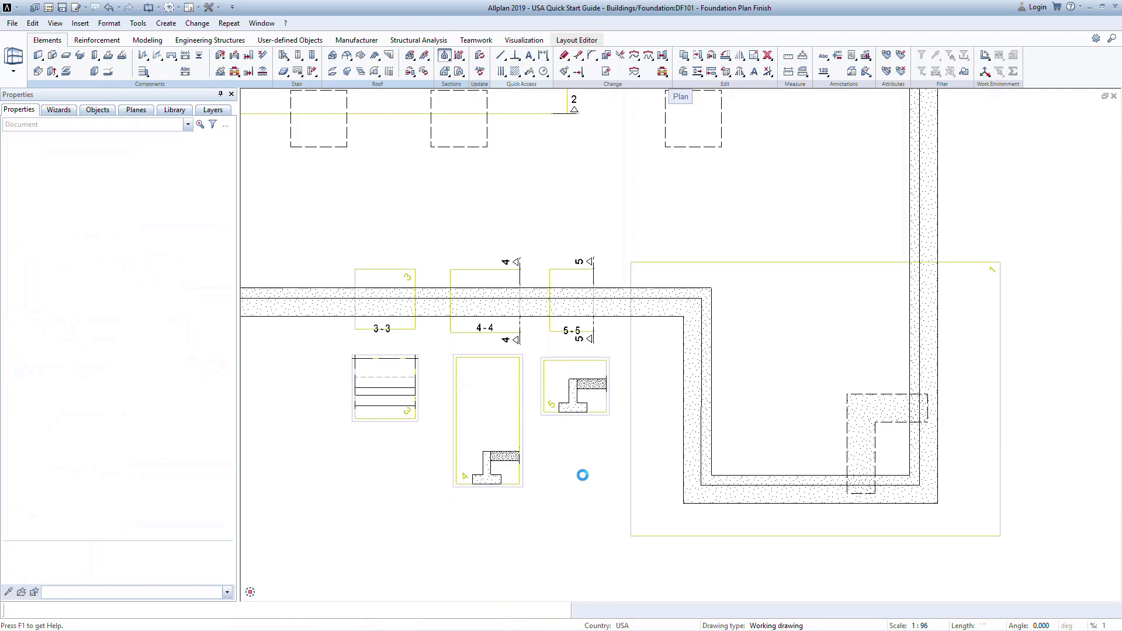
scroll(583, 477, down, 3)
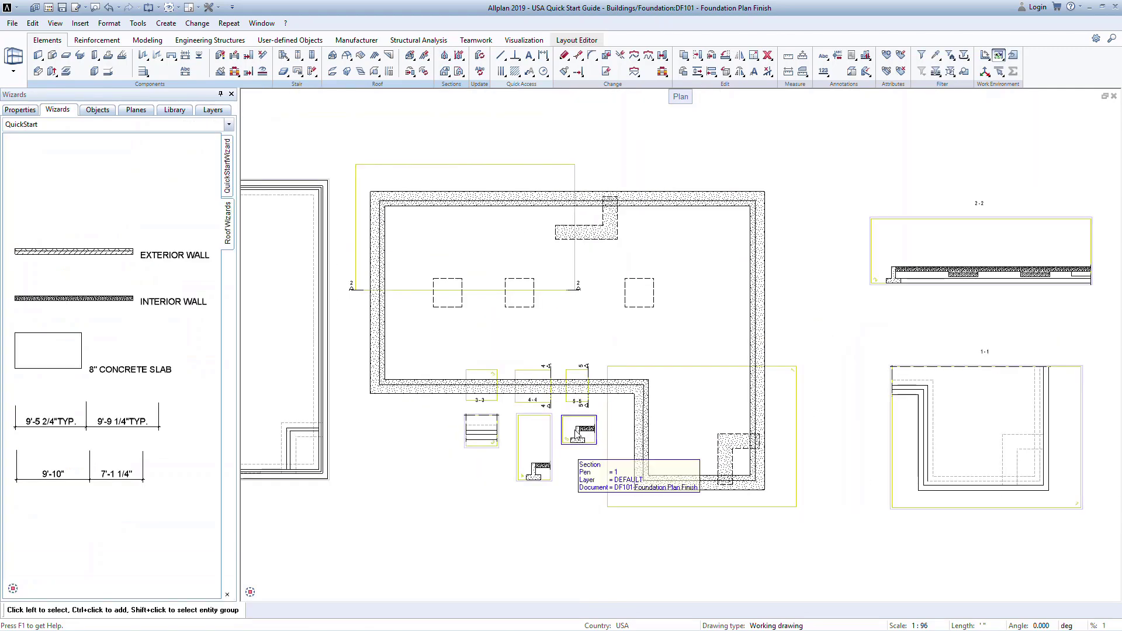
Draw the stepped clipping path 6-6 north–south through the foundation and set its viewing direction.
click(447, 57)
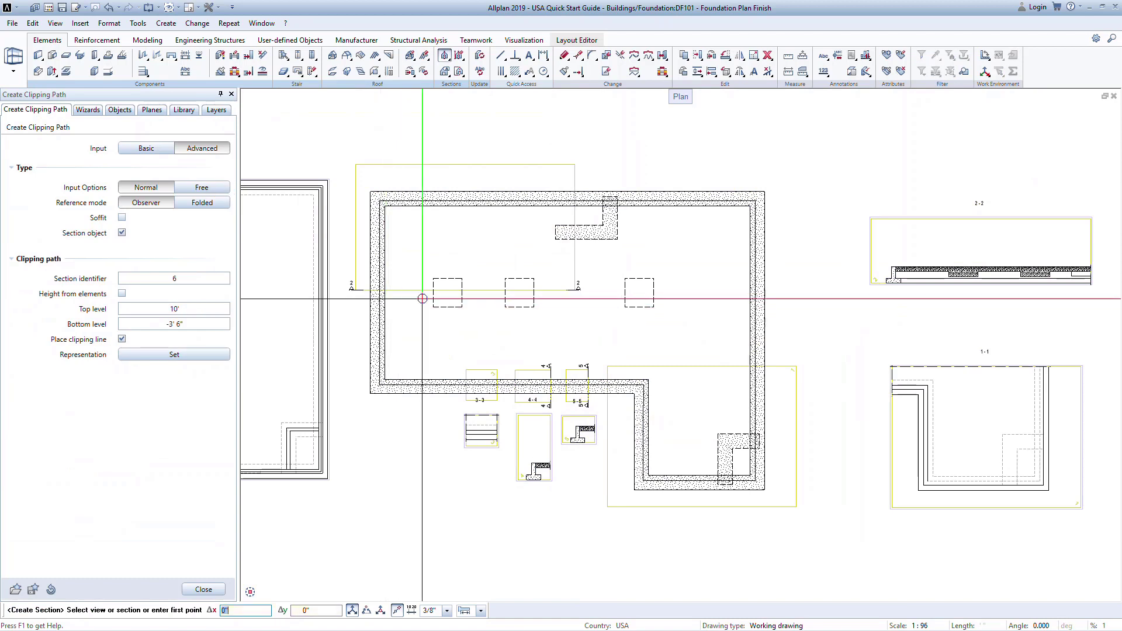
click(519, 402)
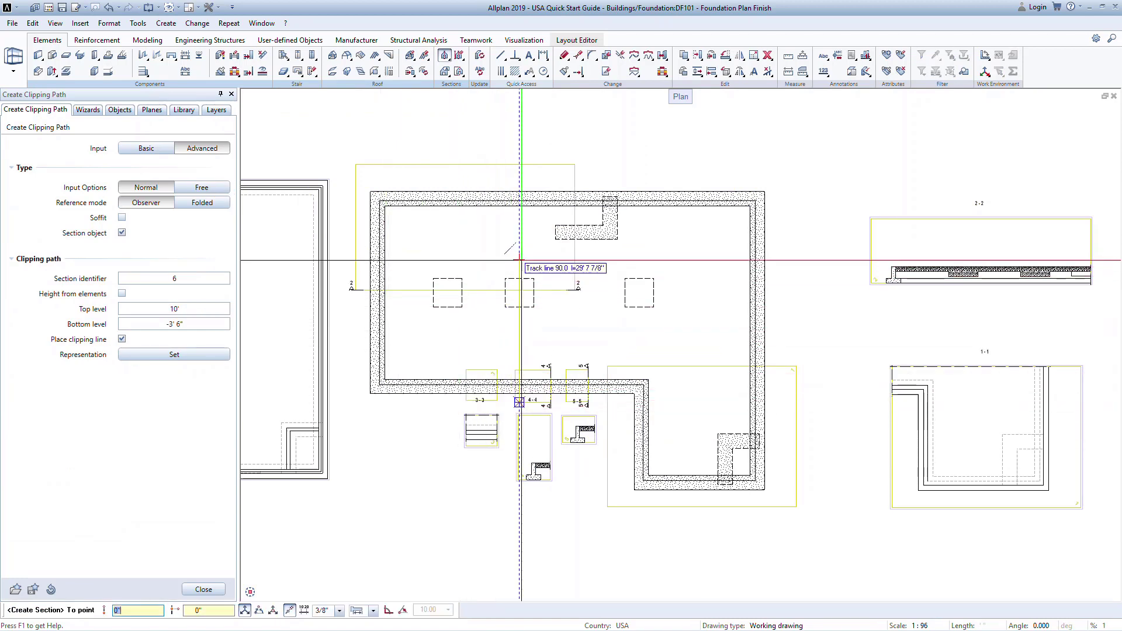
click(519, 259)
click(589, 259)
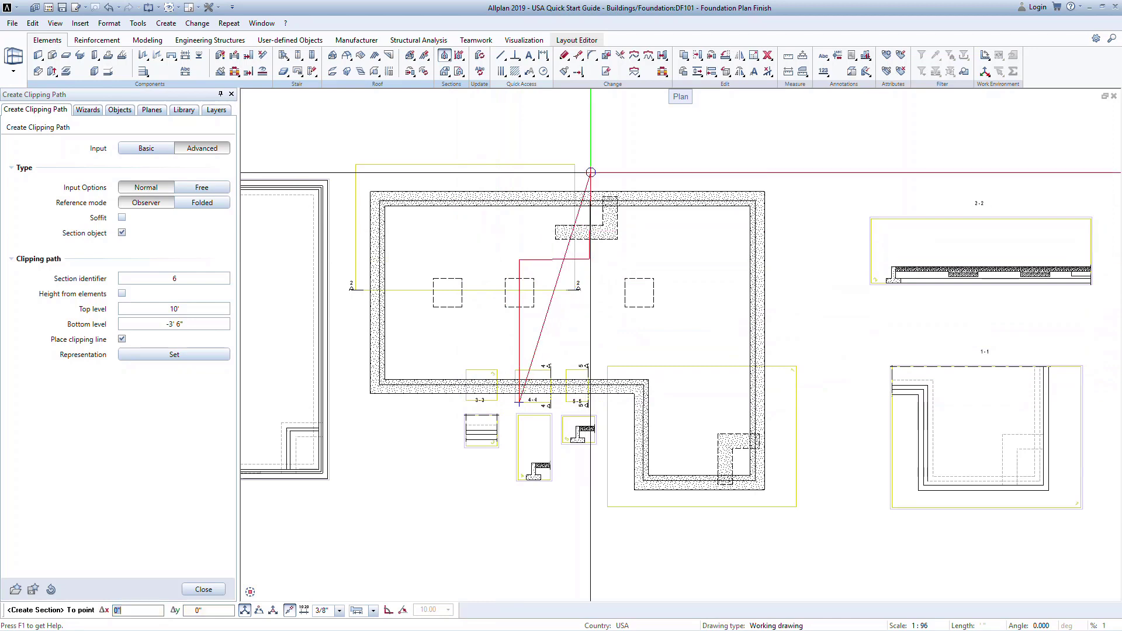
click(590, 173)
click(637, 175)
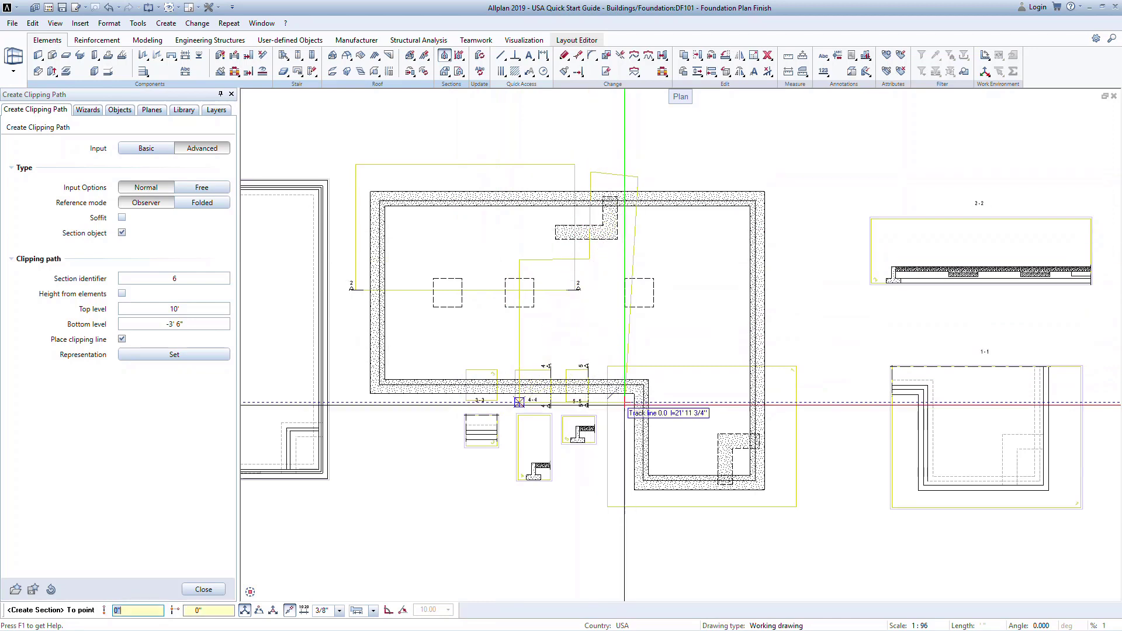
click(624, 402)
key(Escape)
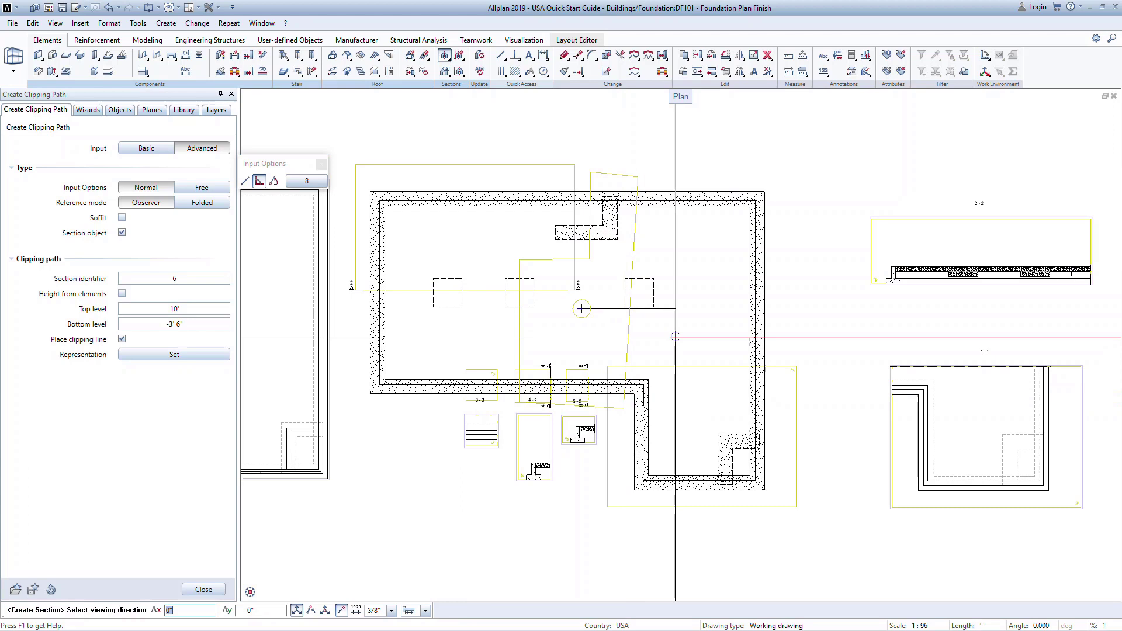
click(700, 316)
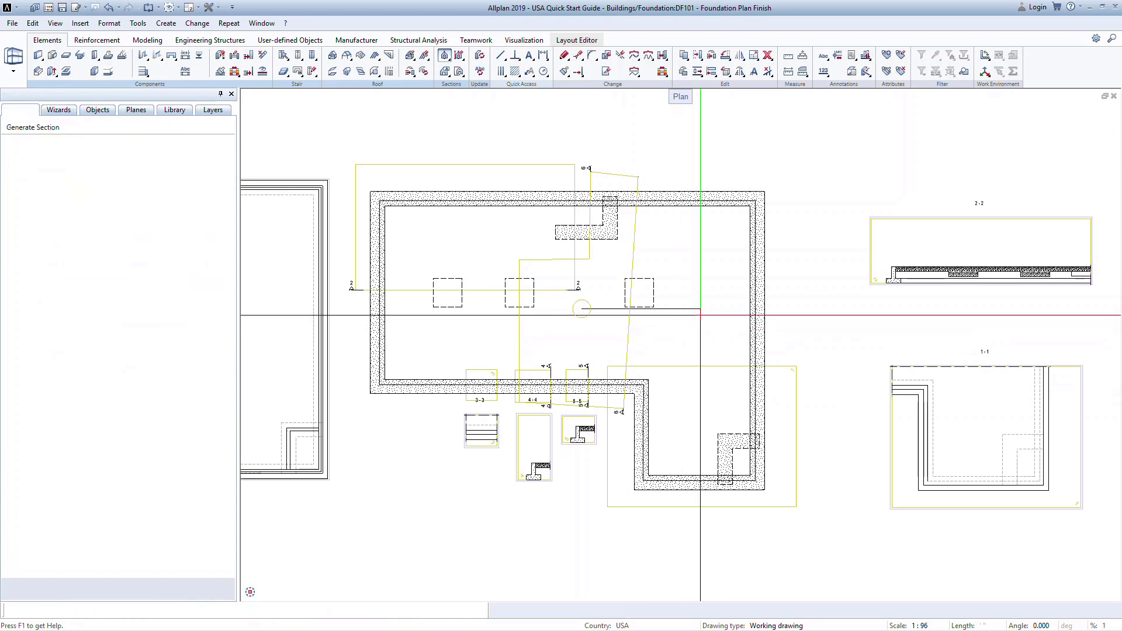
middle_drag(611, 155, 603, 218)
Add drawing file 201 Second Floor Plan Finish to section 6-6 and regenerate it.
click(589, 160)
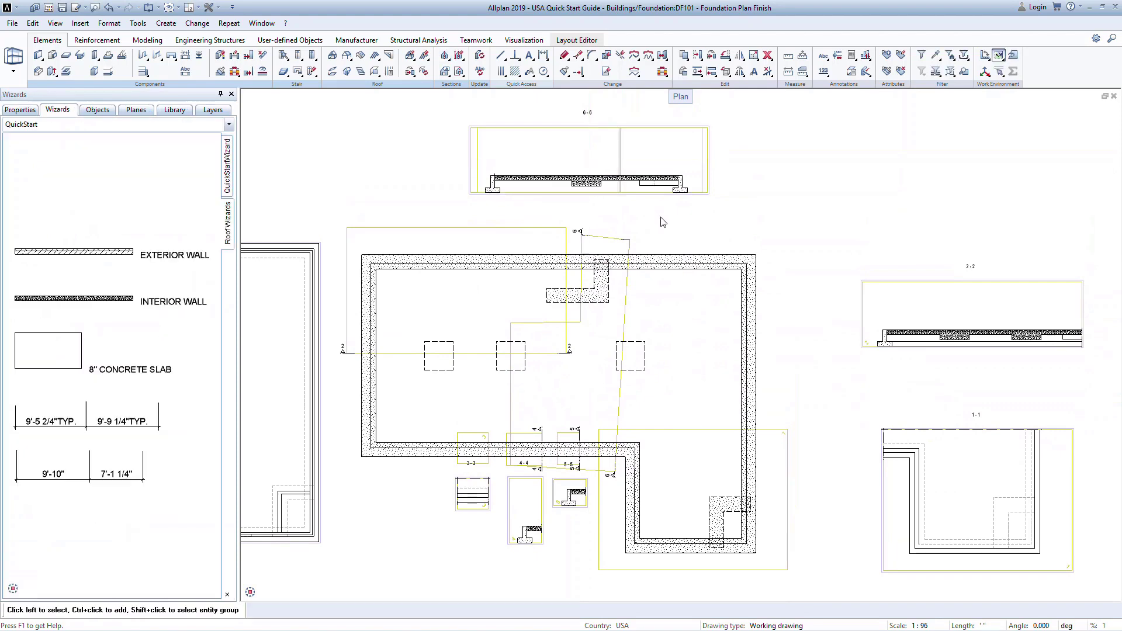
scroll(534, 140, up, 5)
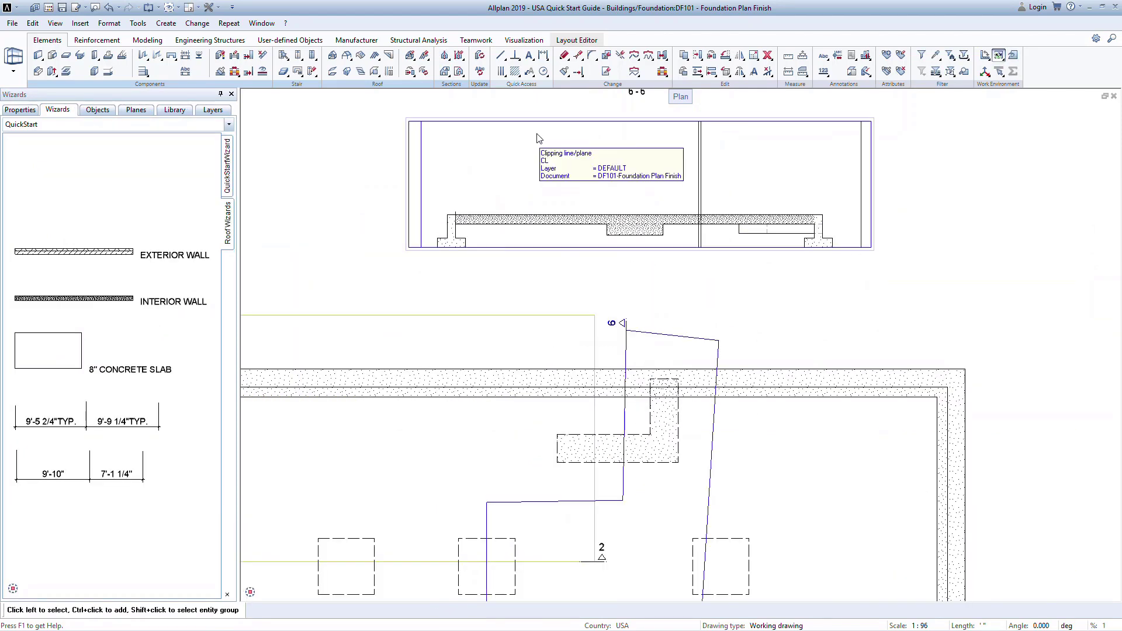
click(332, 233)
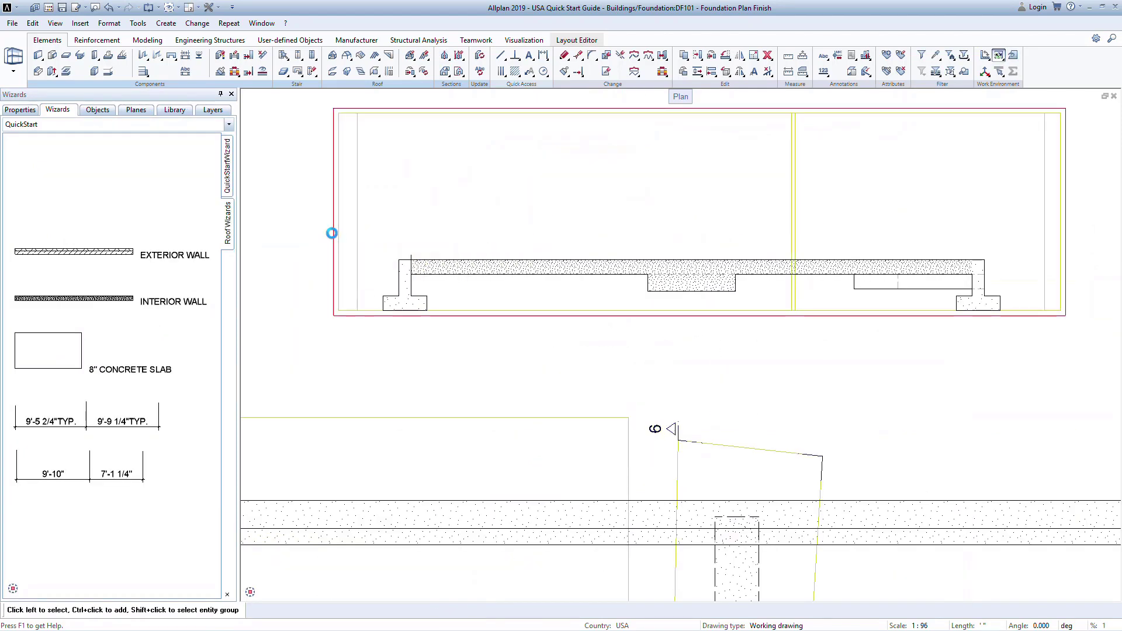
double_click(333, 235)
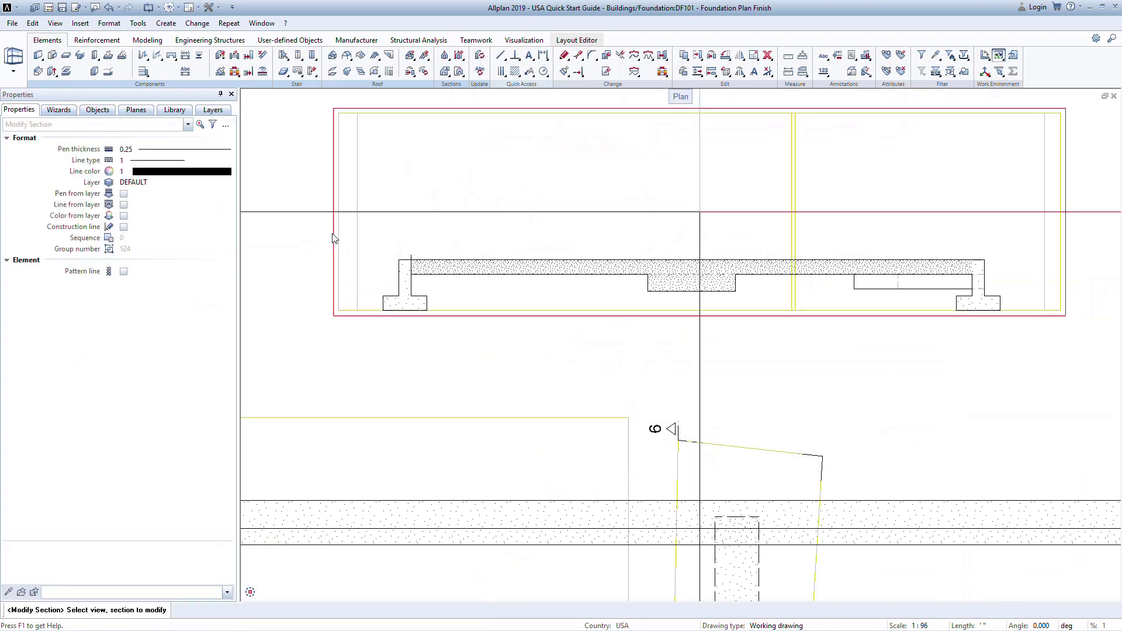
click(199, 182)
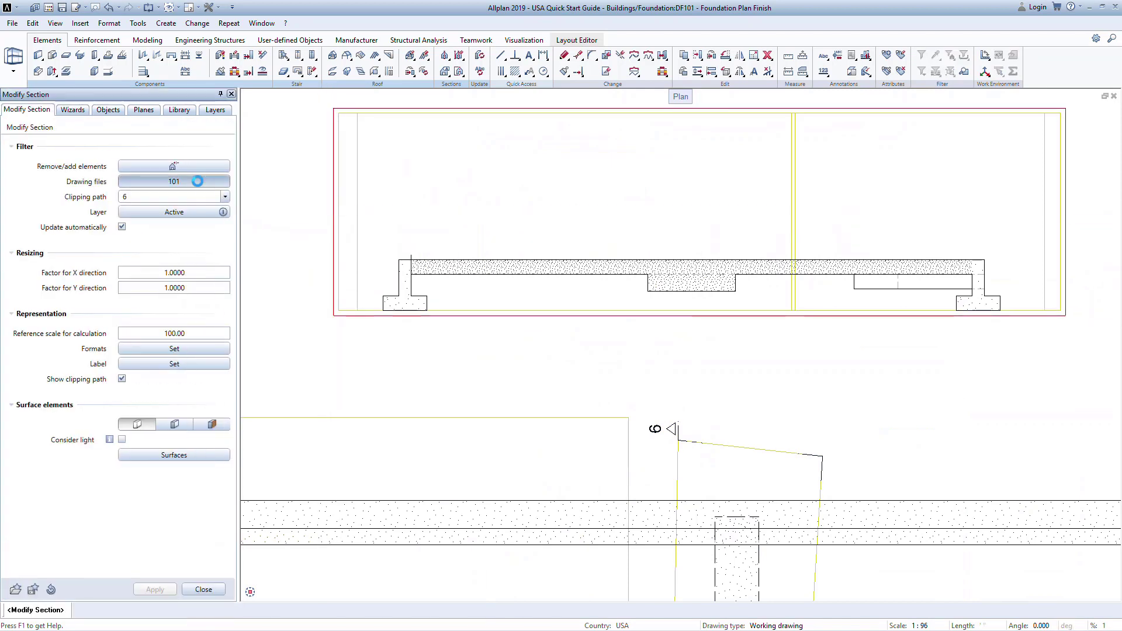
scroll(590, 312, down, 2)
click(577, 317)
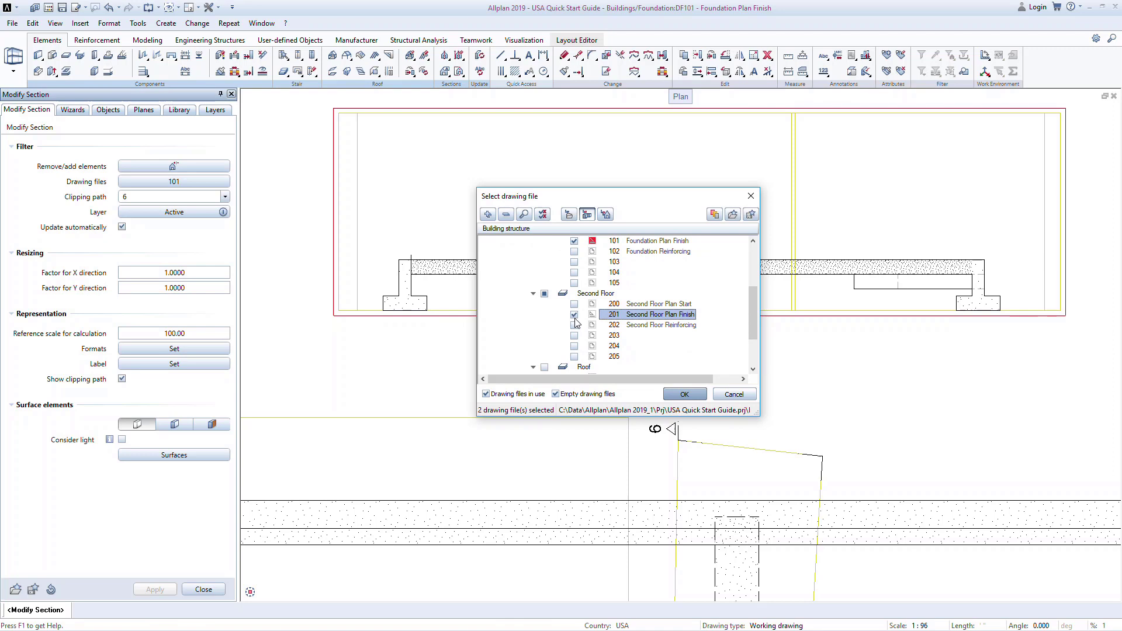
key(Return)
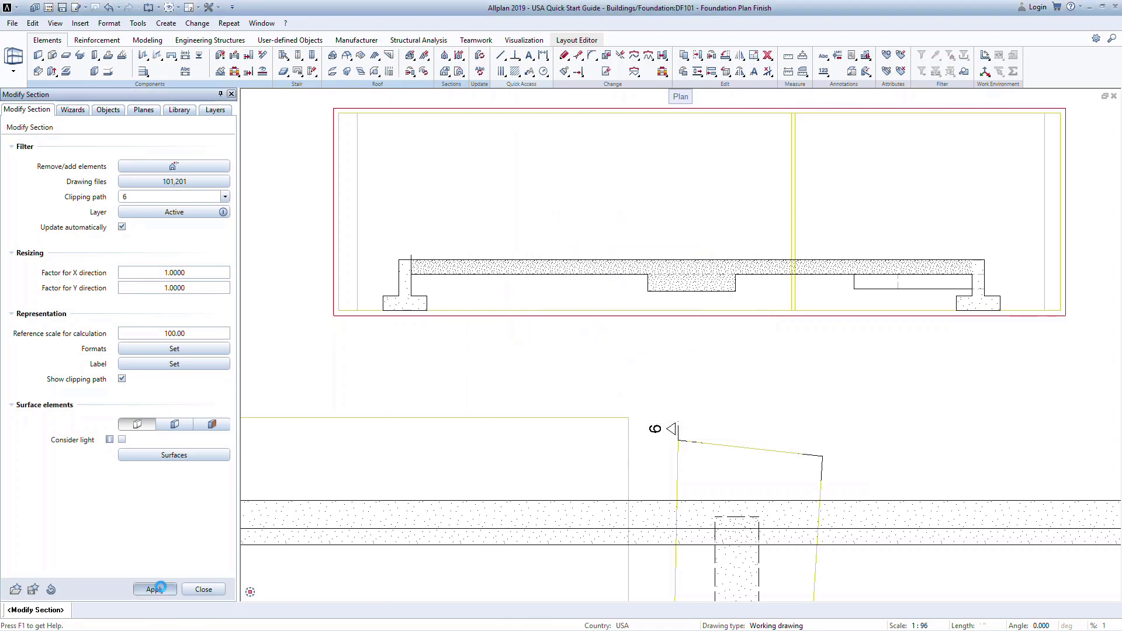
click(161, 588)
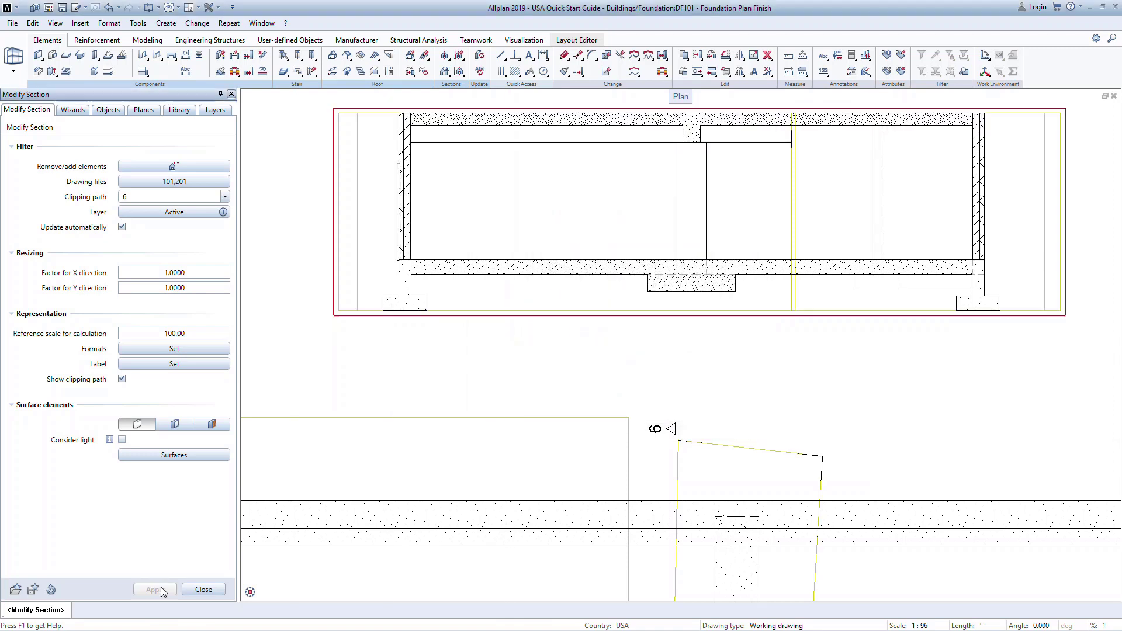
Toggle the left wall in section 6-6 using Remove/add elements.
click(184, 167)
click(401, 208)
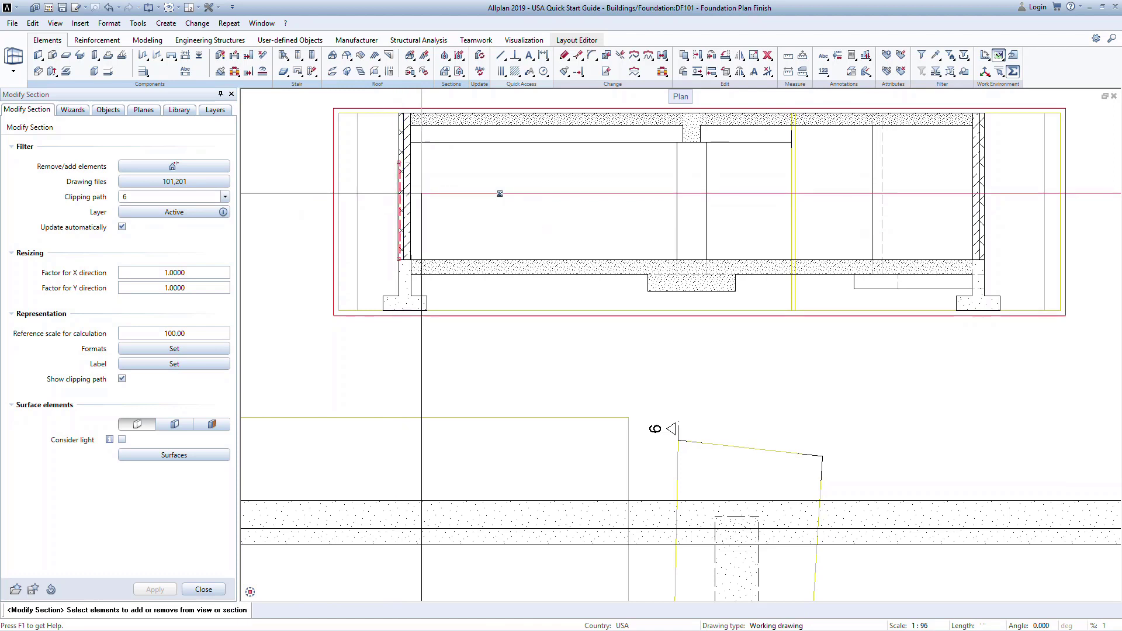
key(Escape)
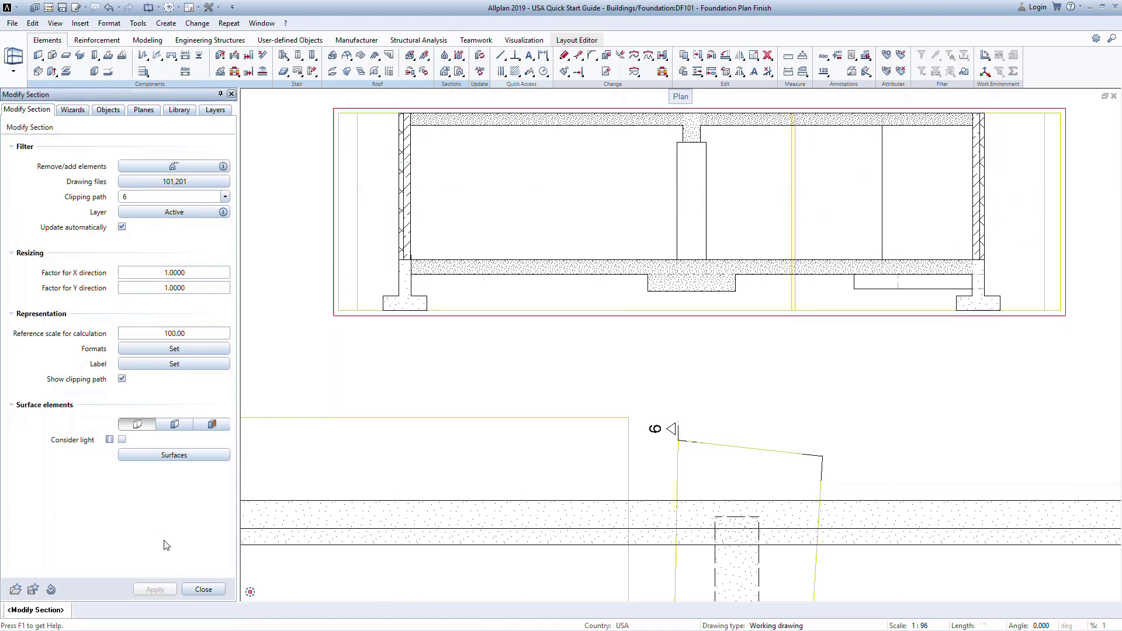
click(177, 213)
Confirm the layer filter, try textured surfaces on section 6-6, then revert to plain display.
click(692, 465)
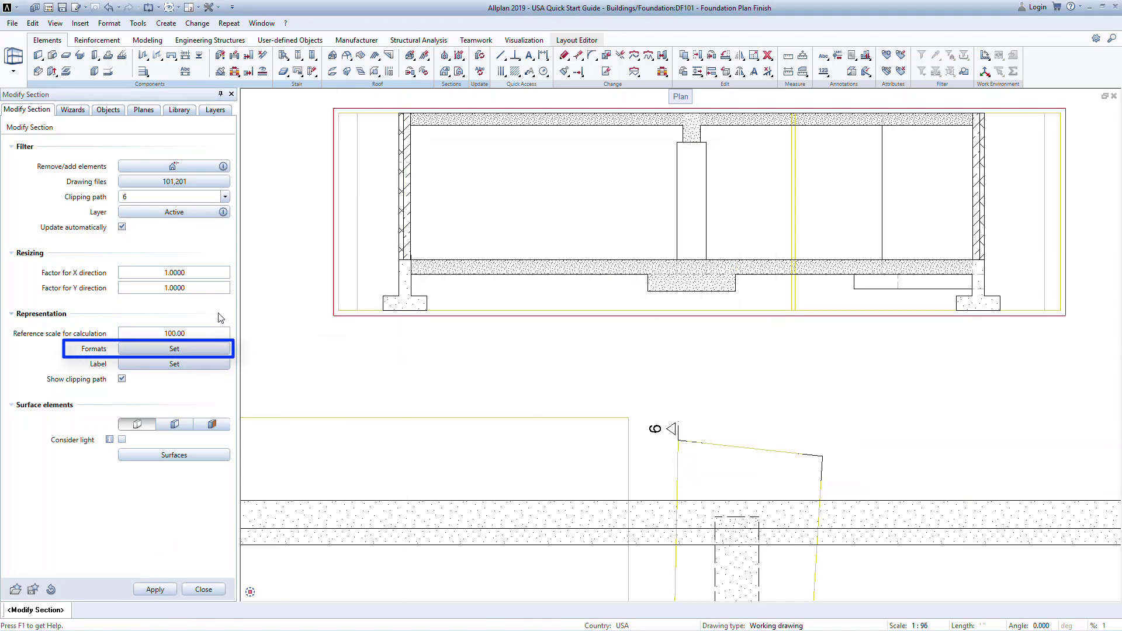
click(212, 425)
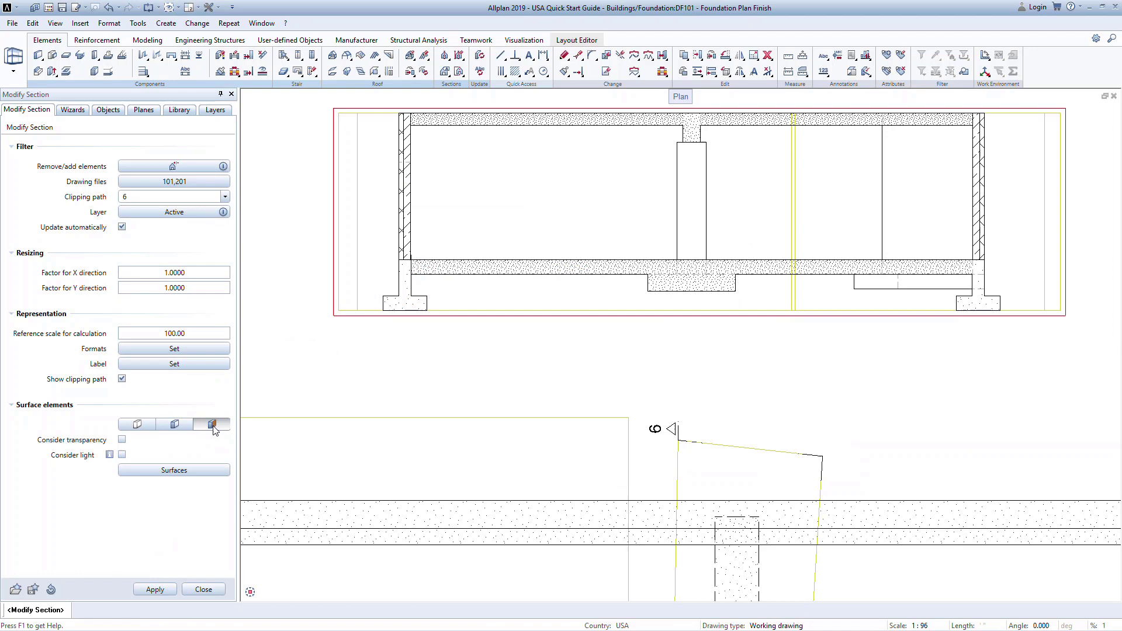
click(168, 589)
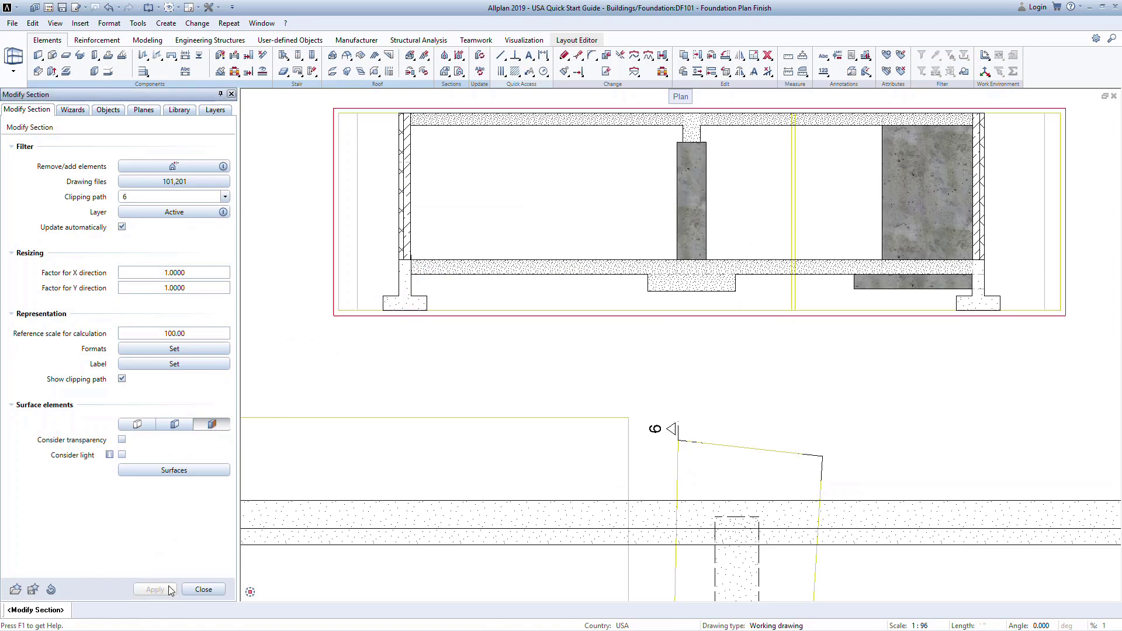
click(138, 425)
click(157, 590)
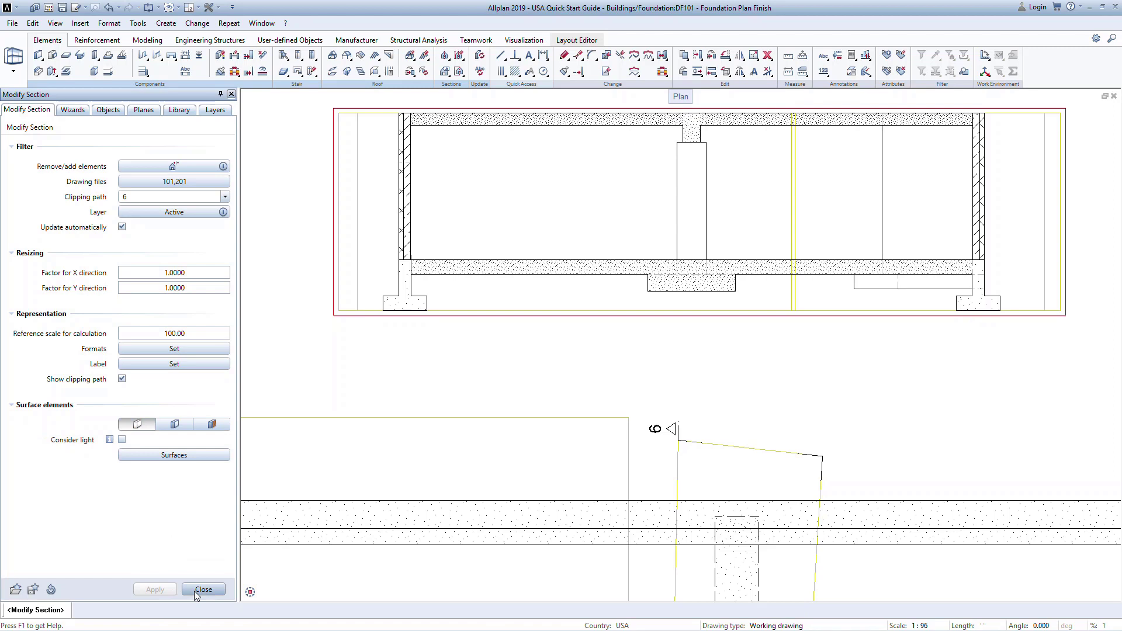
Make clipping path 6 take its height from elements and hide its clipping line.
click(199, 590)
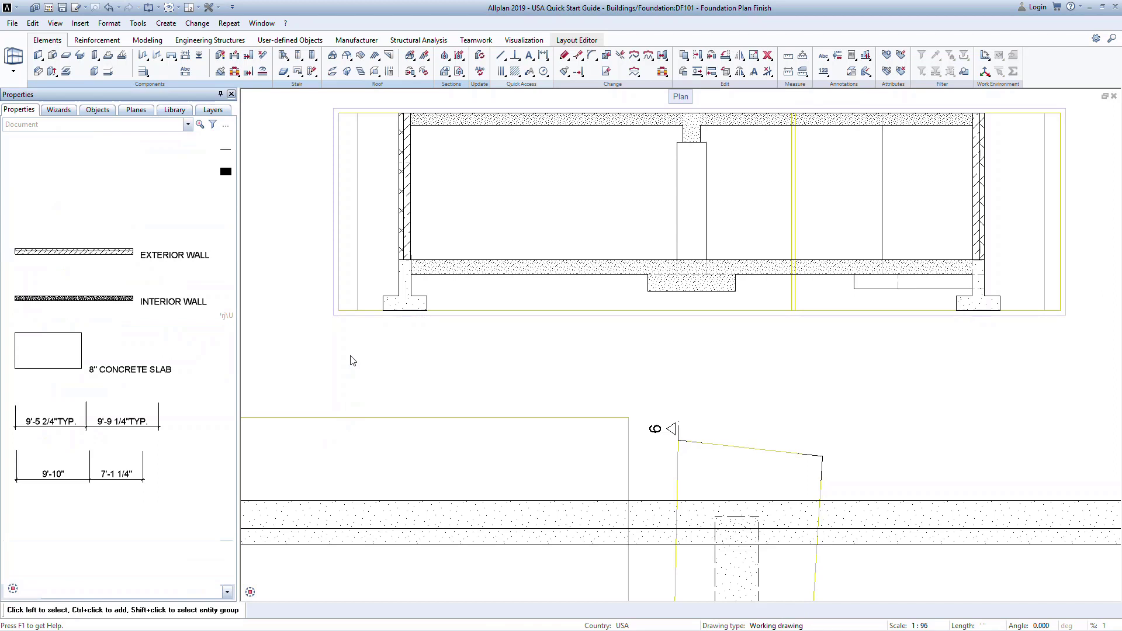
click(351, 316)
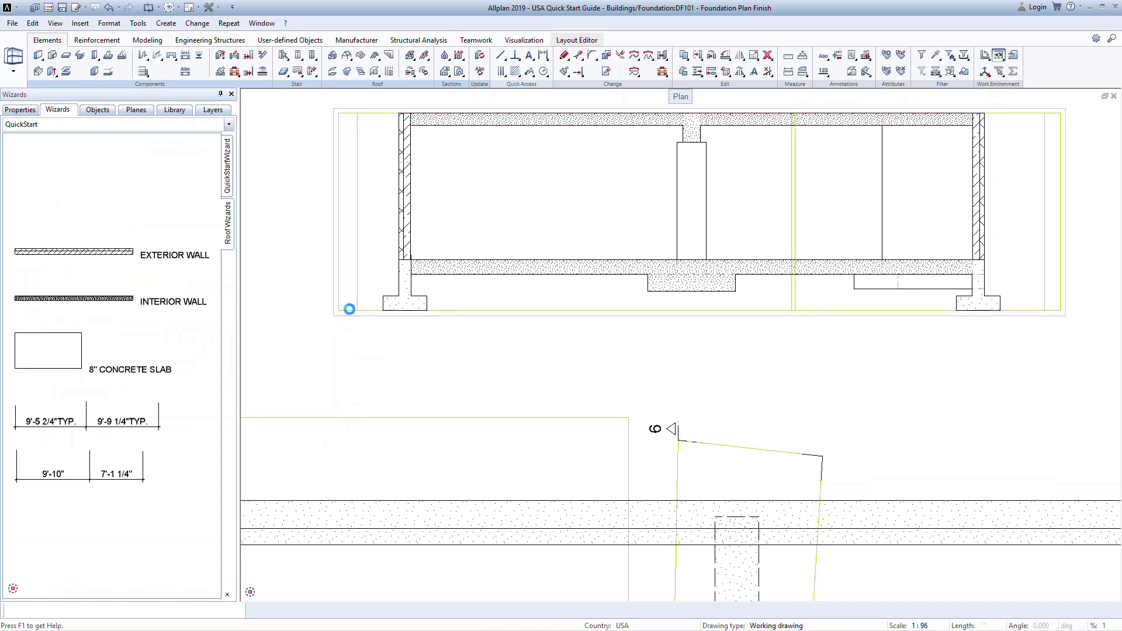
click(350, 310)
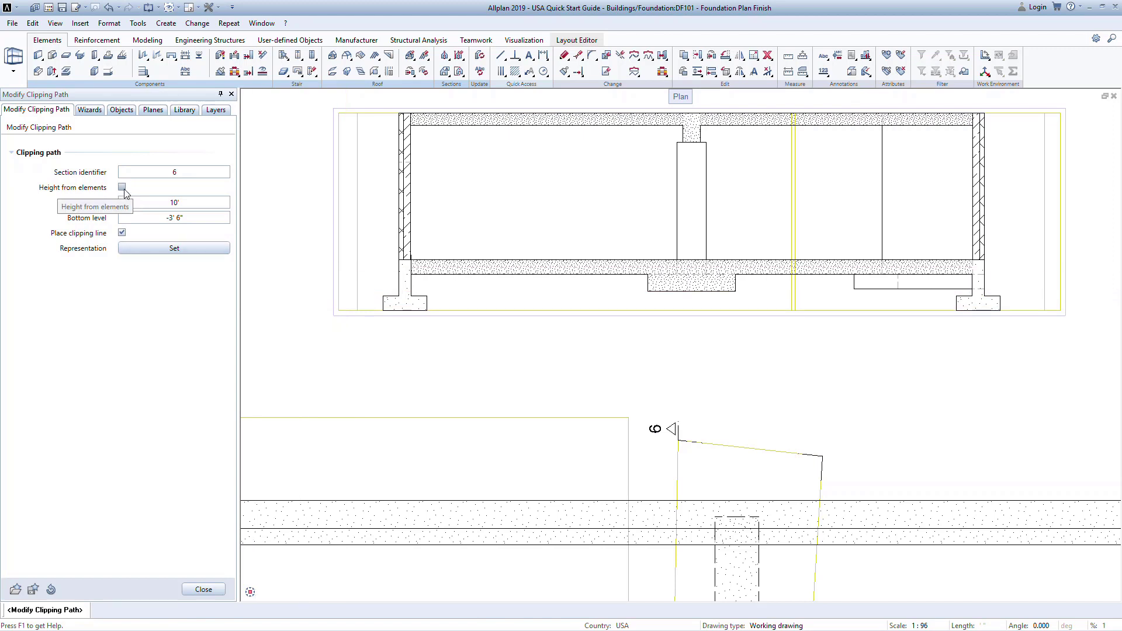
click(122, 187)
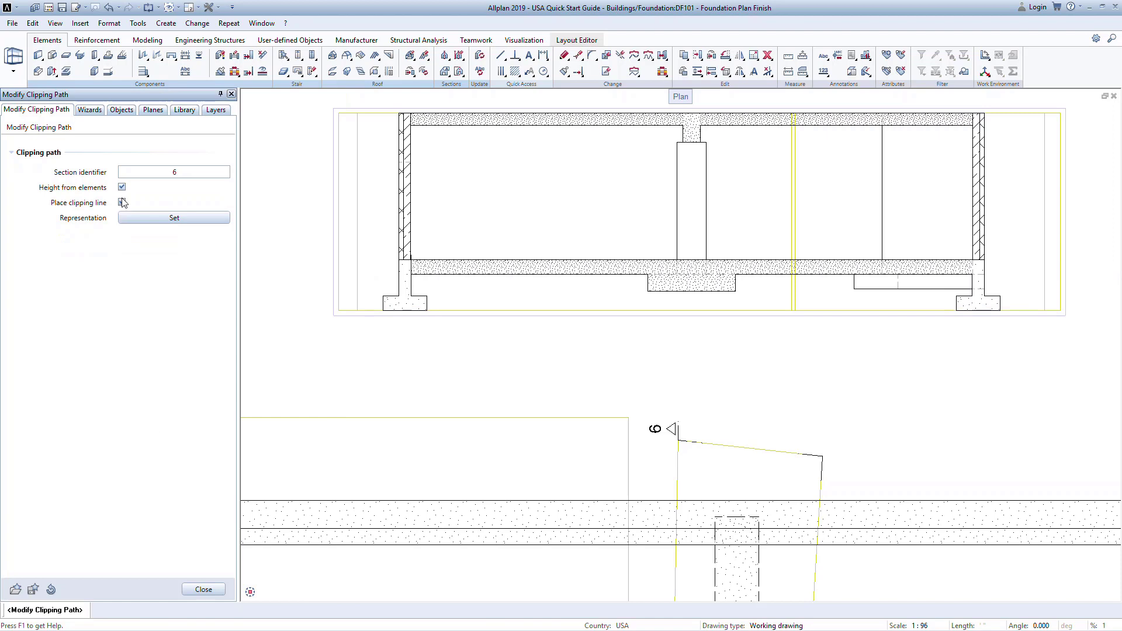
click(123, 202)
click(215, 588)
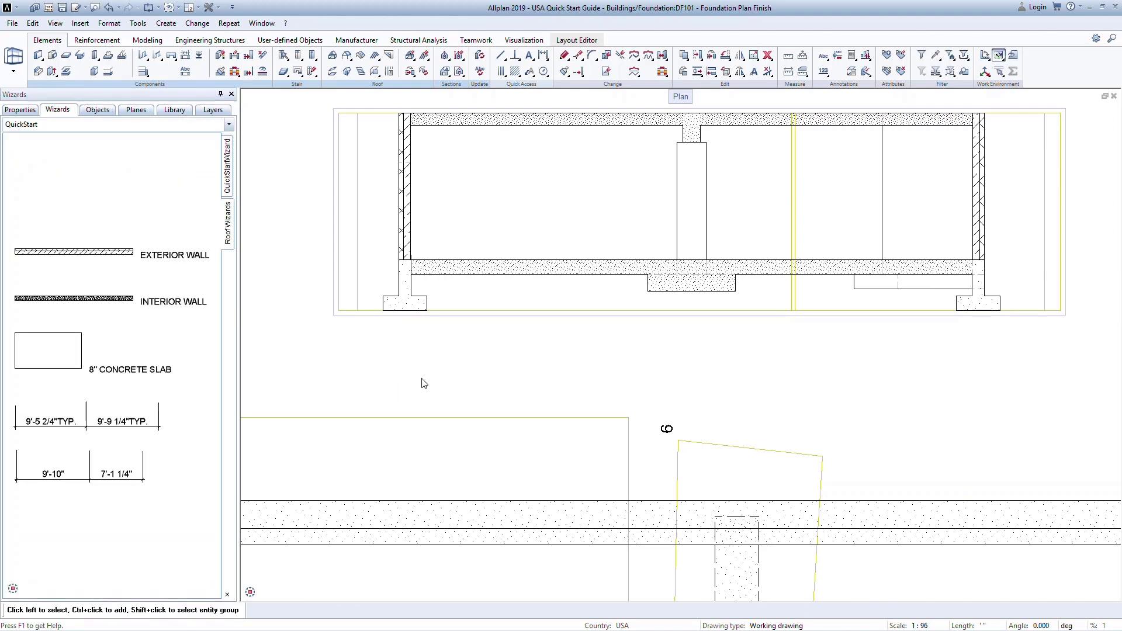
Start a new generated section from the foundation plan view.
scroll(515, 380, down, 5)
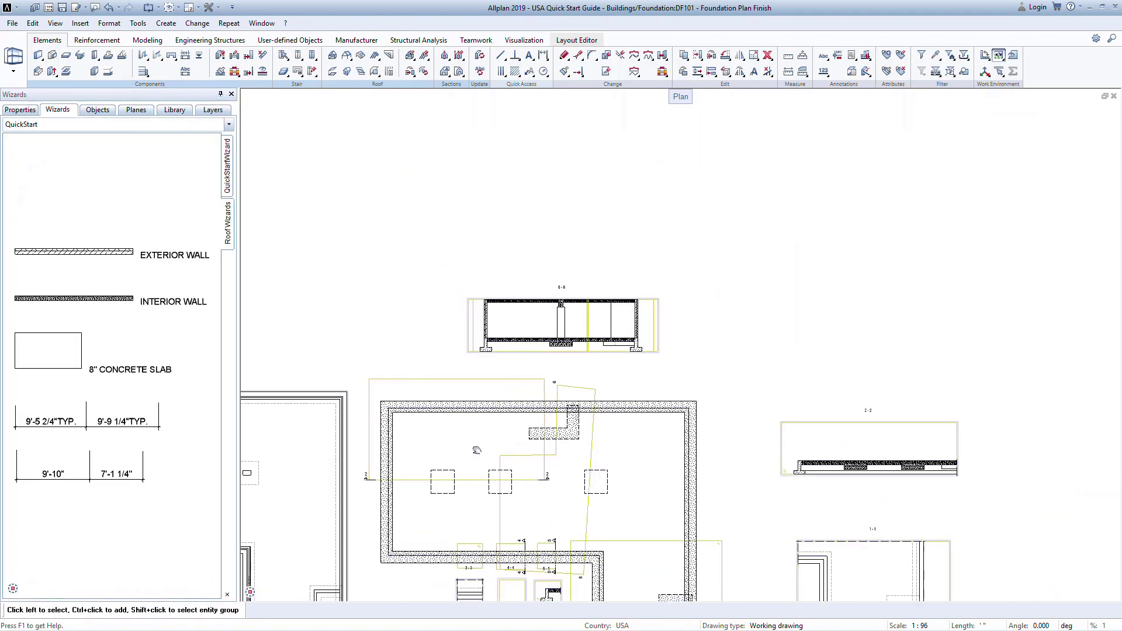
mouse_move(514, 383)
middle_down()
mouse_move(594, 311)
mouse_move(634, 303)
middle_up()
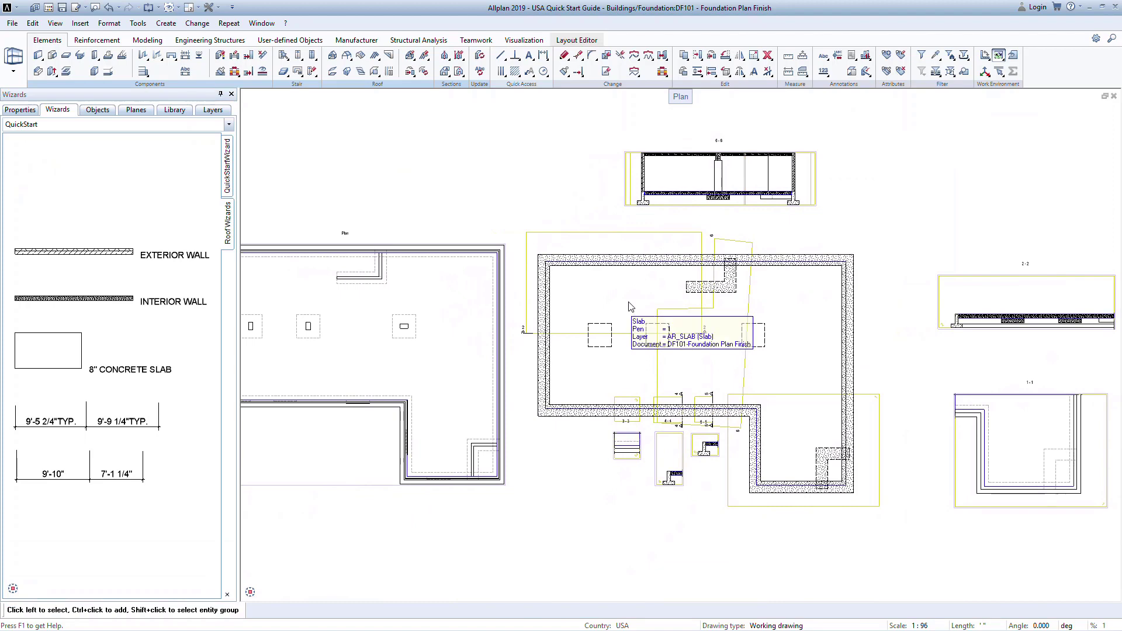
scroll(630, 306, down, 1)
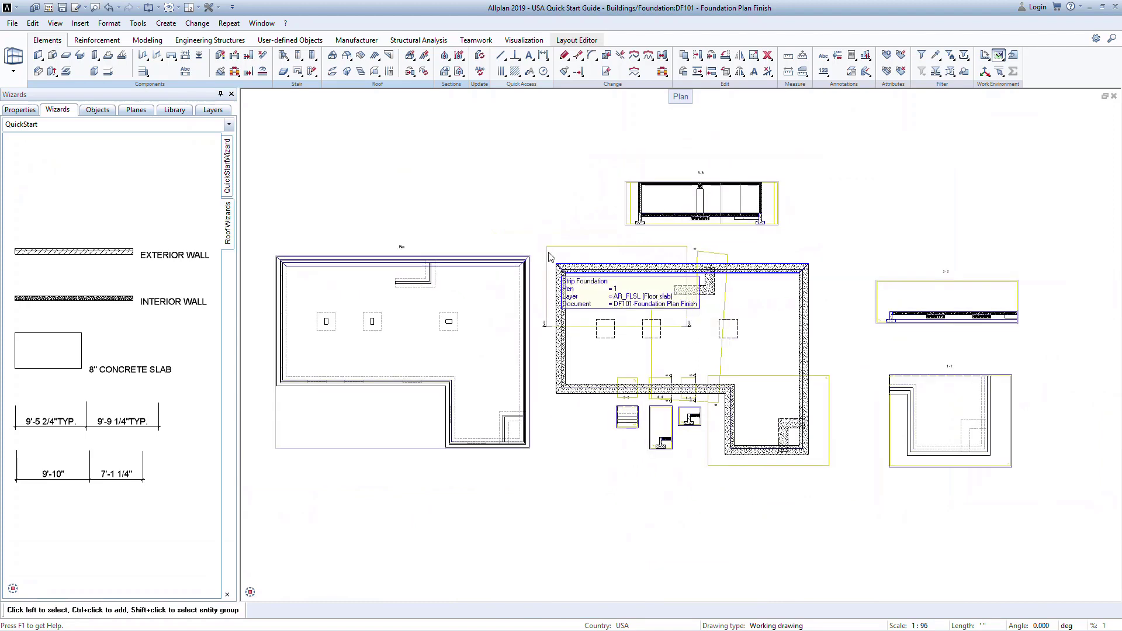
click(445, 60)
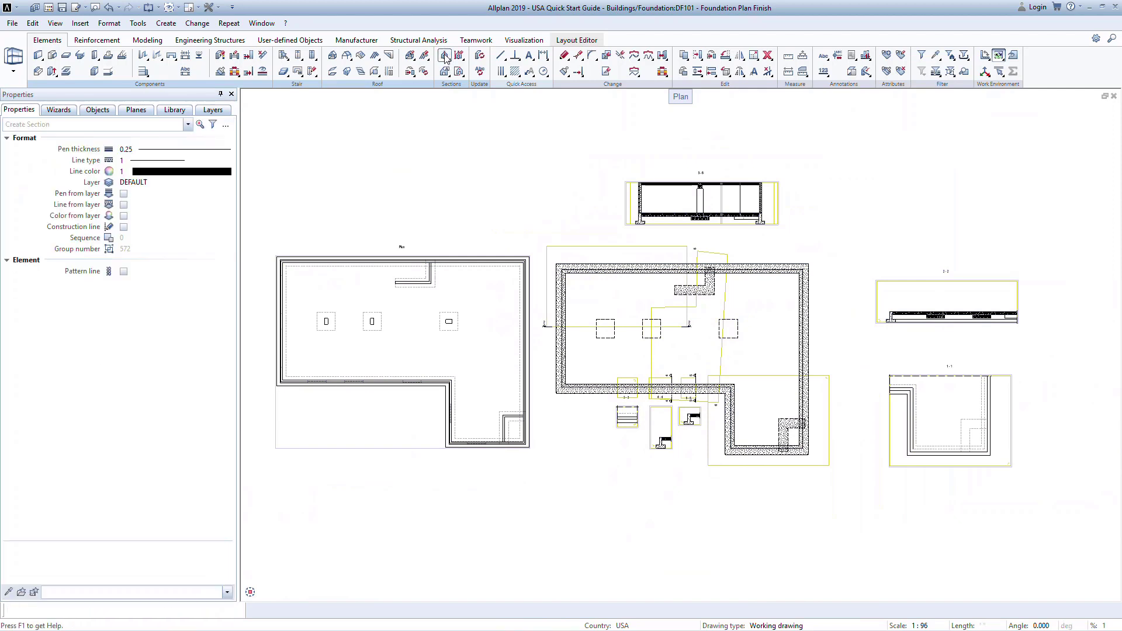
click(276, 416)
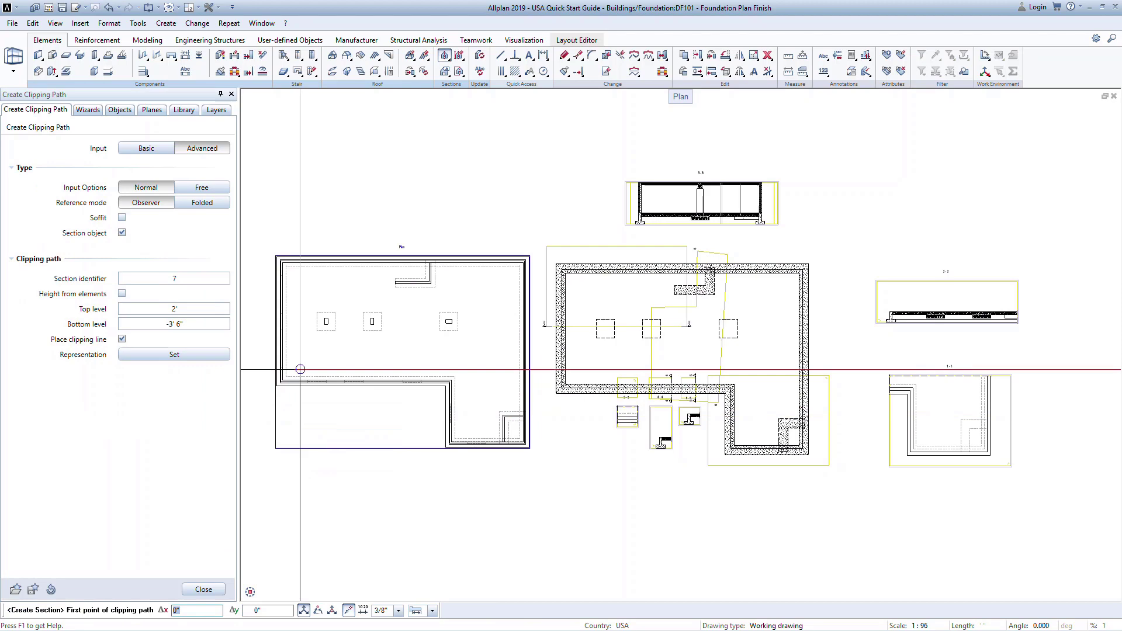
Draw clipping path 7 around the upper-left footing and place section 7-7 left of the plan.
scroll(308, 327, up, 4)
click(317, 326)
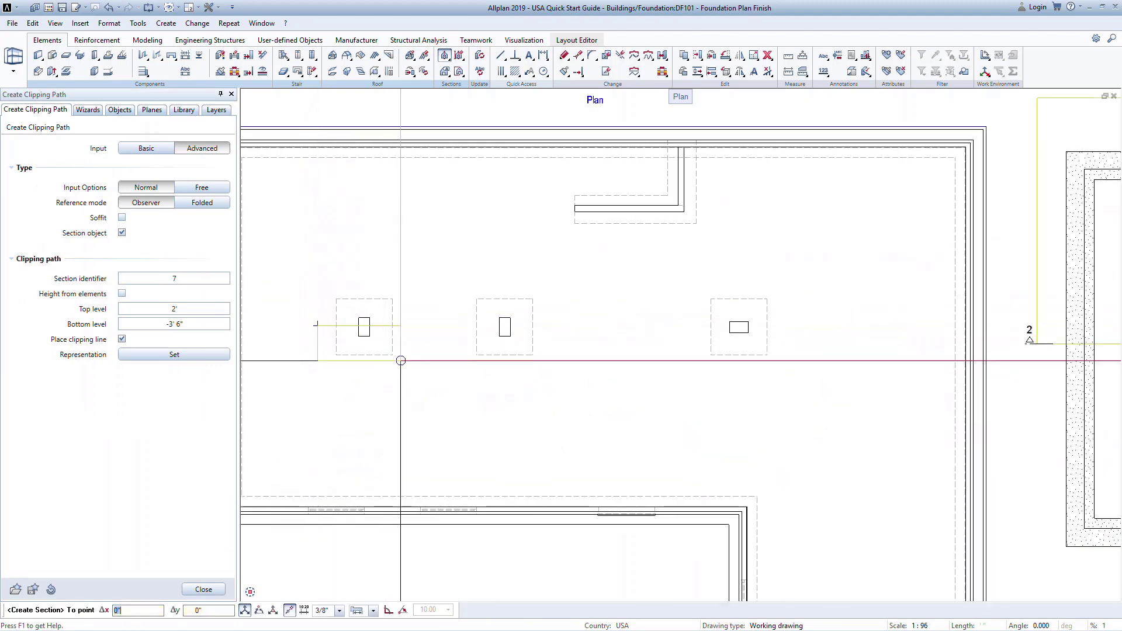
click(416, 362)
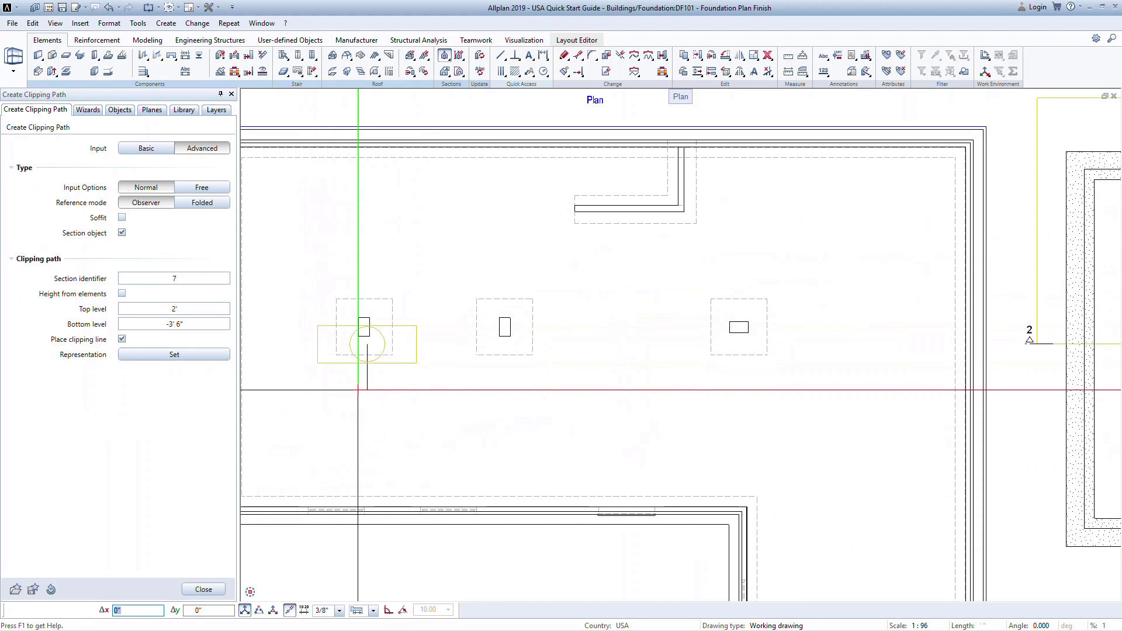
click(358, 390)
scroll(368, 386, down, 3)
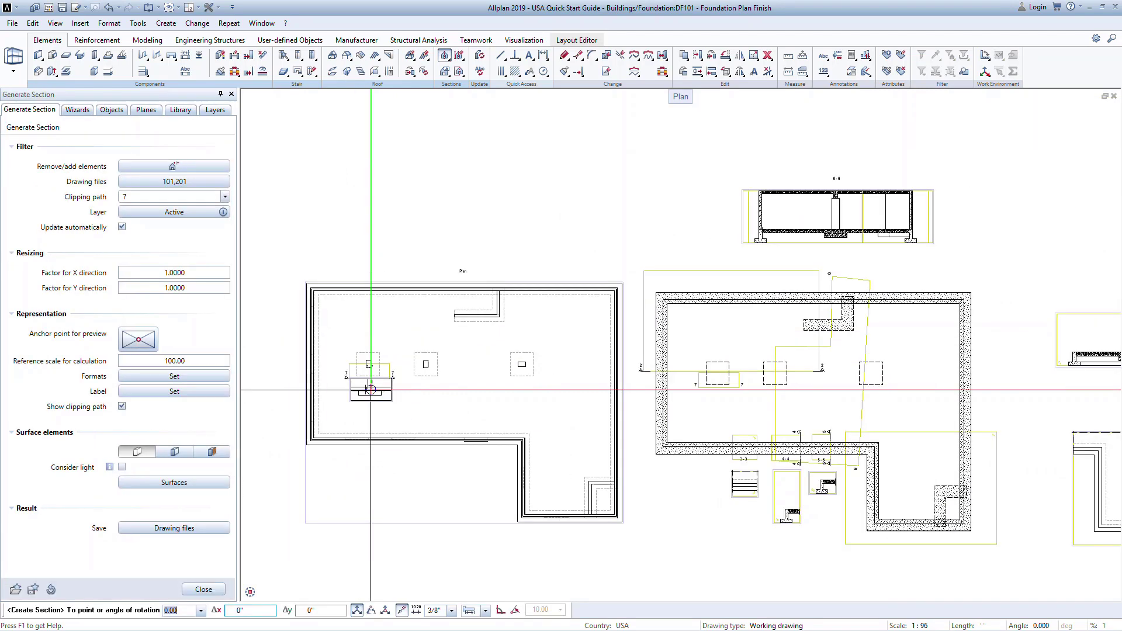
scroll(436, 380, up, 3)
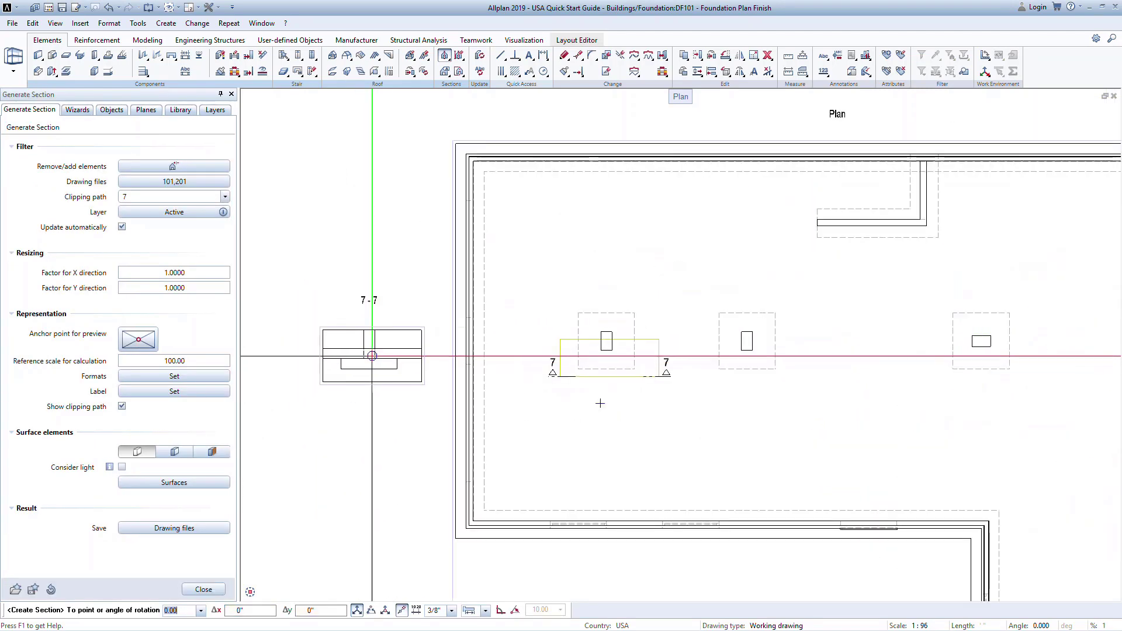
click(371, 347)
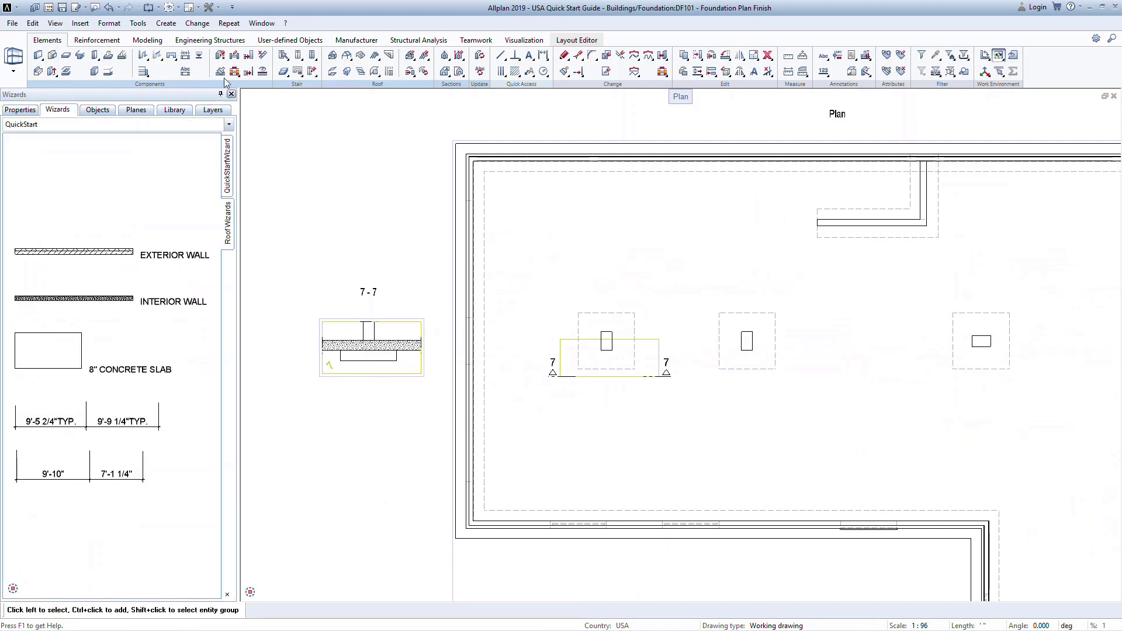
Make the drawing area full screen and split it into two viewports.
click(197, 7)
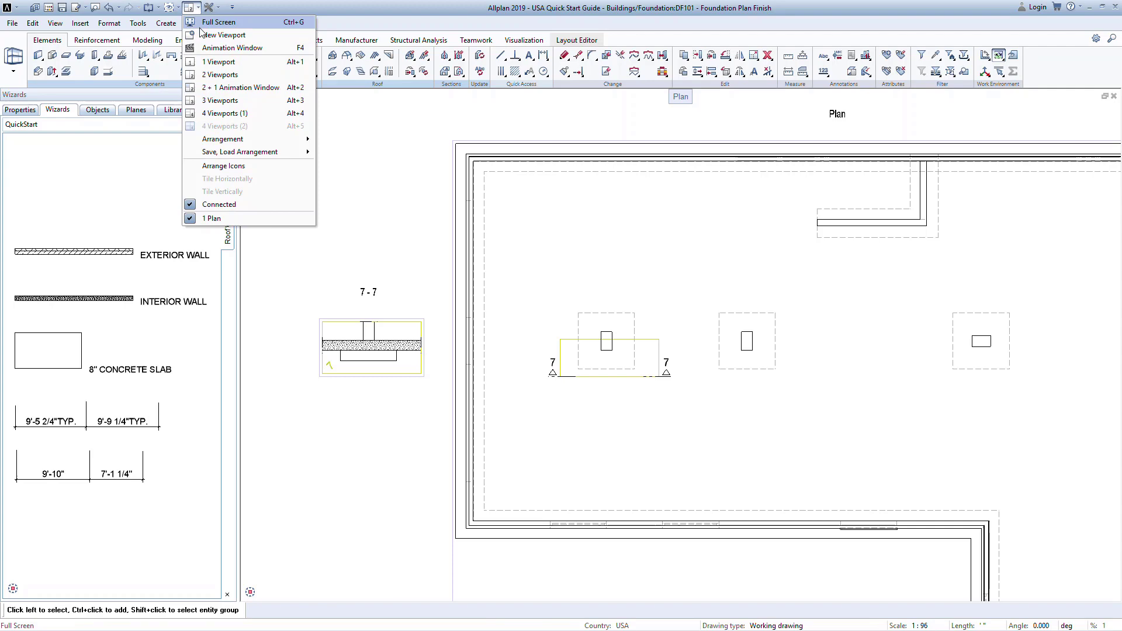
click(216, 22)
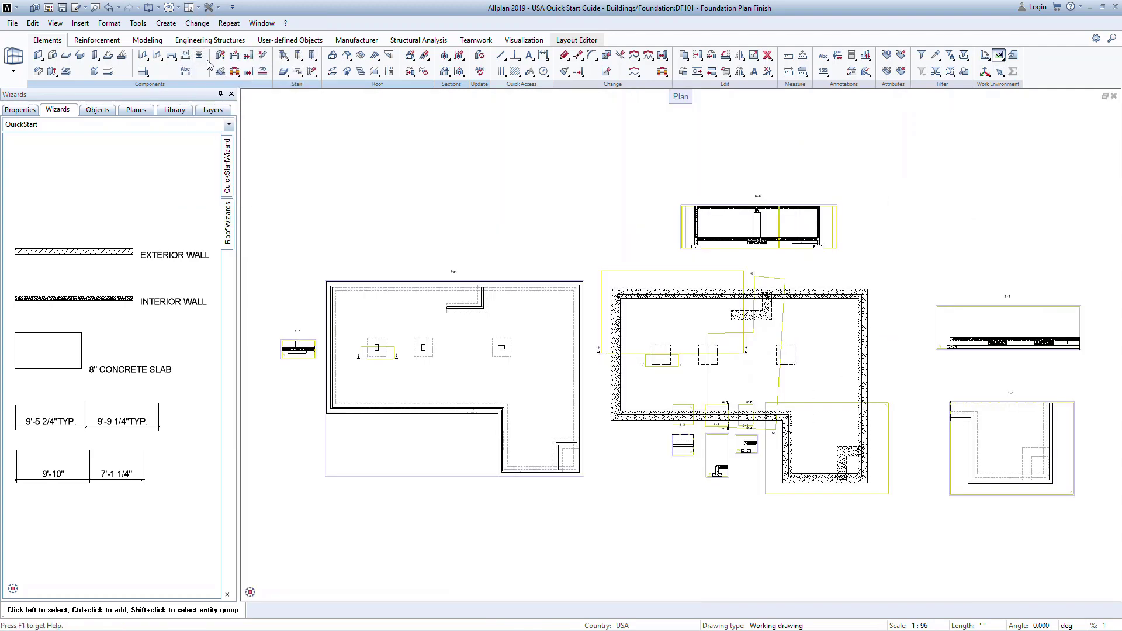
click(197, 7)
click(234, 50)
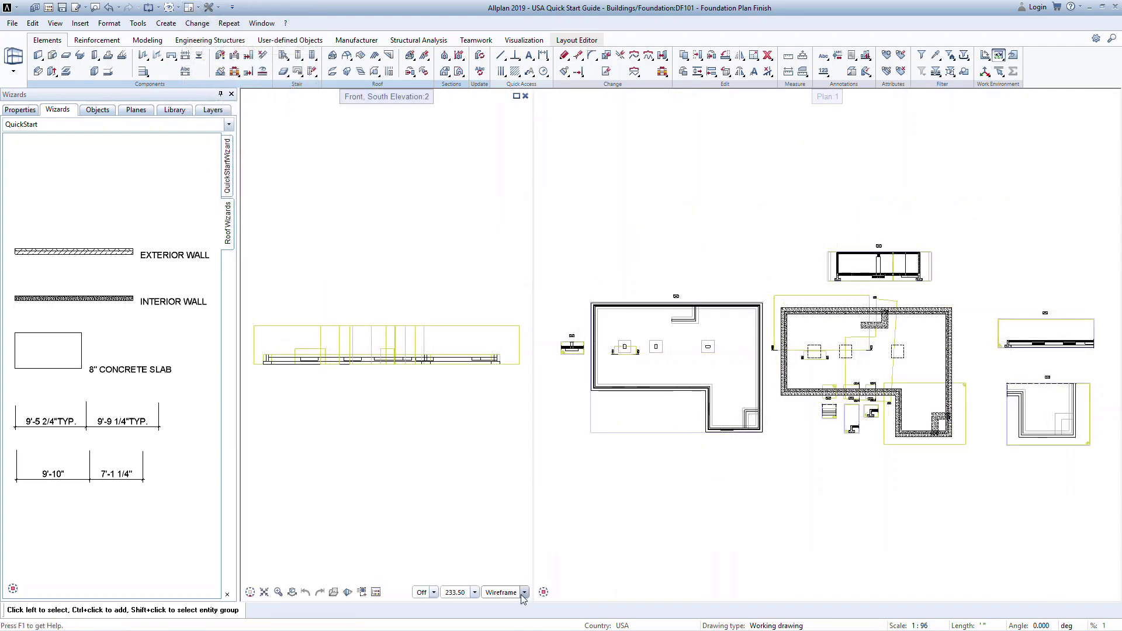
Show the left viewport as shaded Animation in southwest isometric and orbit the slab.
click(524, 592)
click(500, 552)
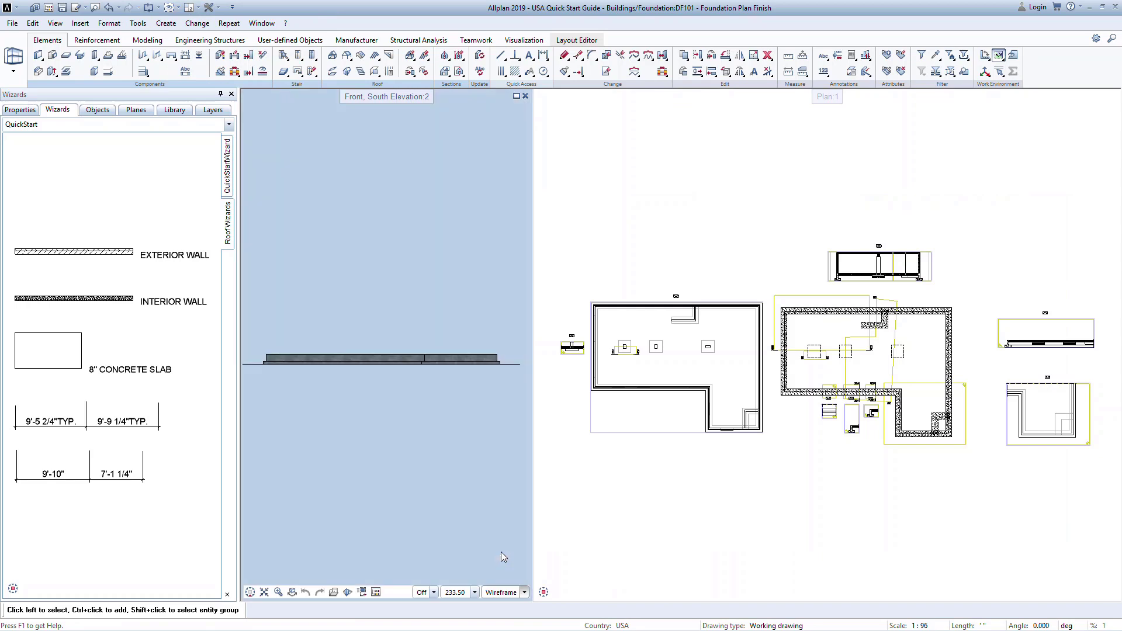
click(250, 578)
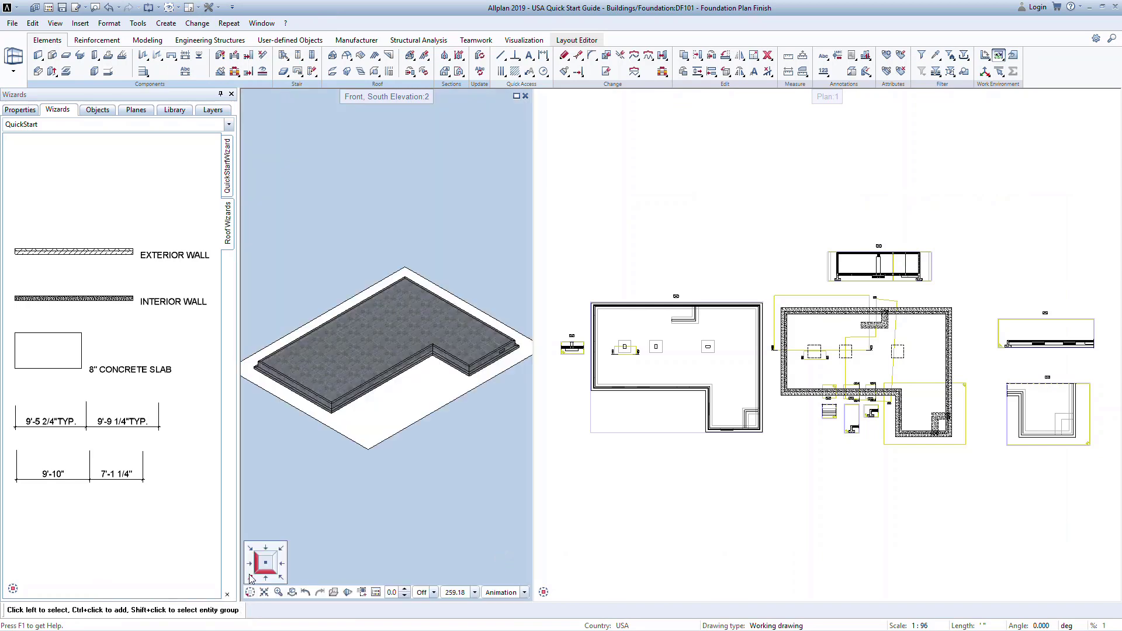
click(294, 593)
drag(401, 446, 318, 426)
scroll(322, 426, up, 5)
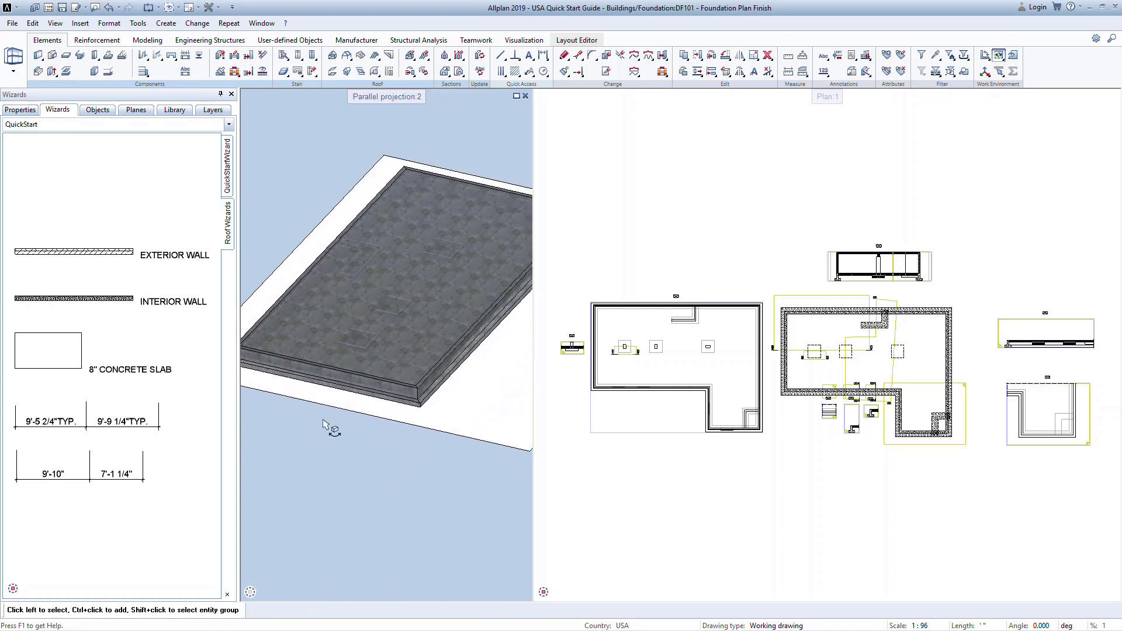
scroll(326, 426, down, 3)
scroll(578, 380, up, 6)
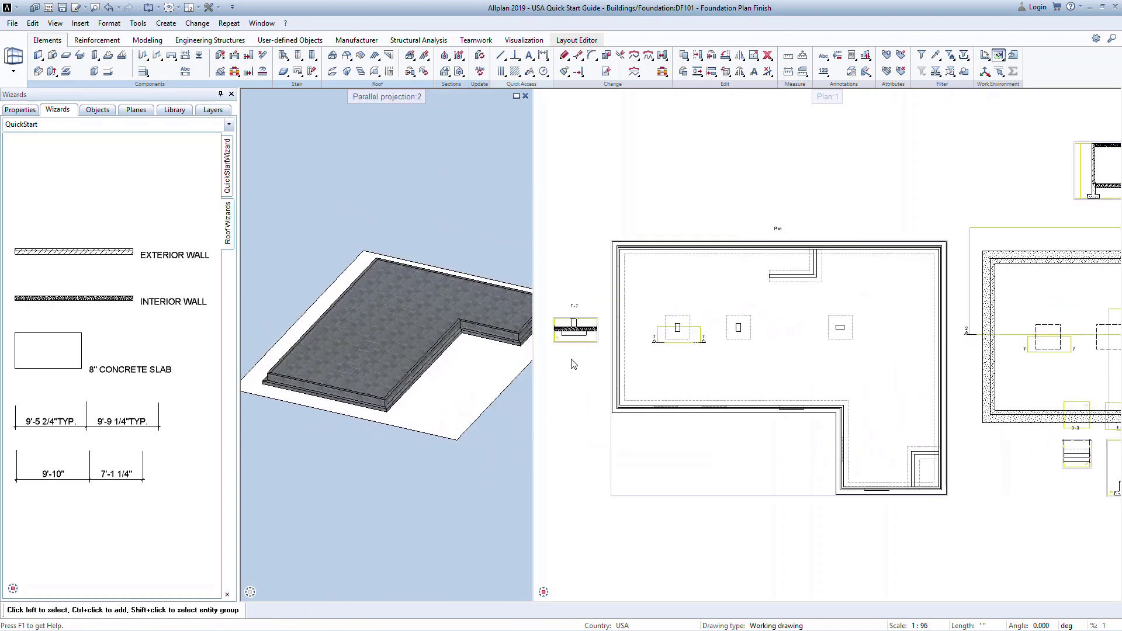
mouse_move(607, 337)
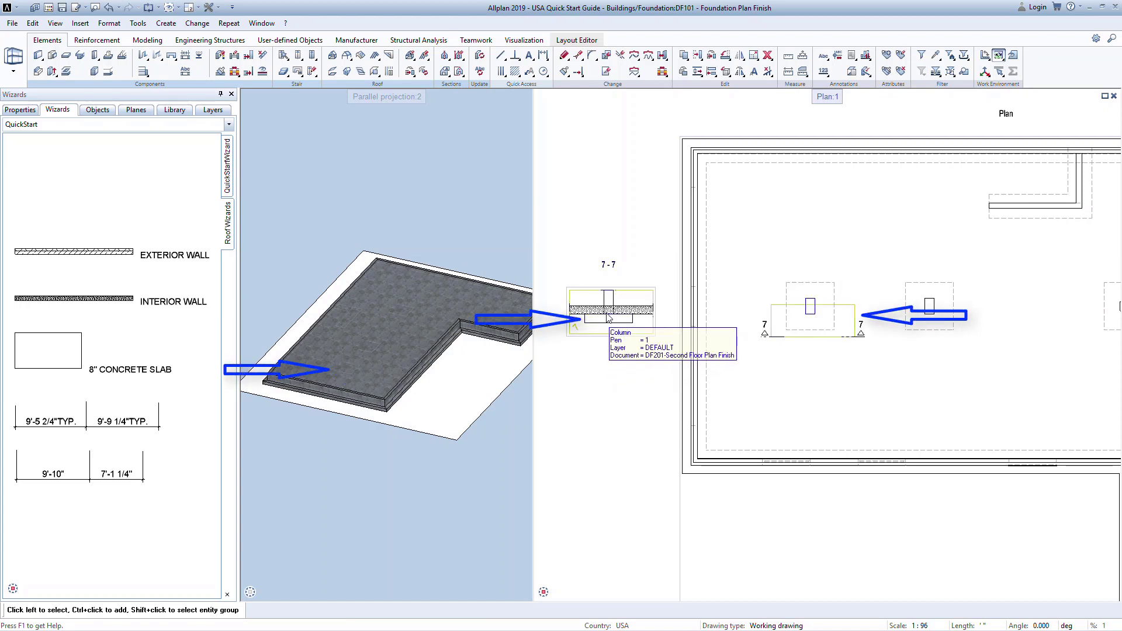
scroll(587, 316, down, 5)
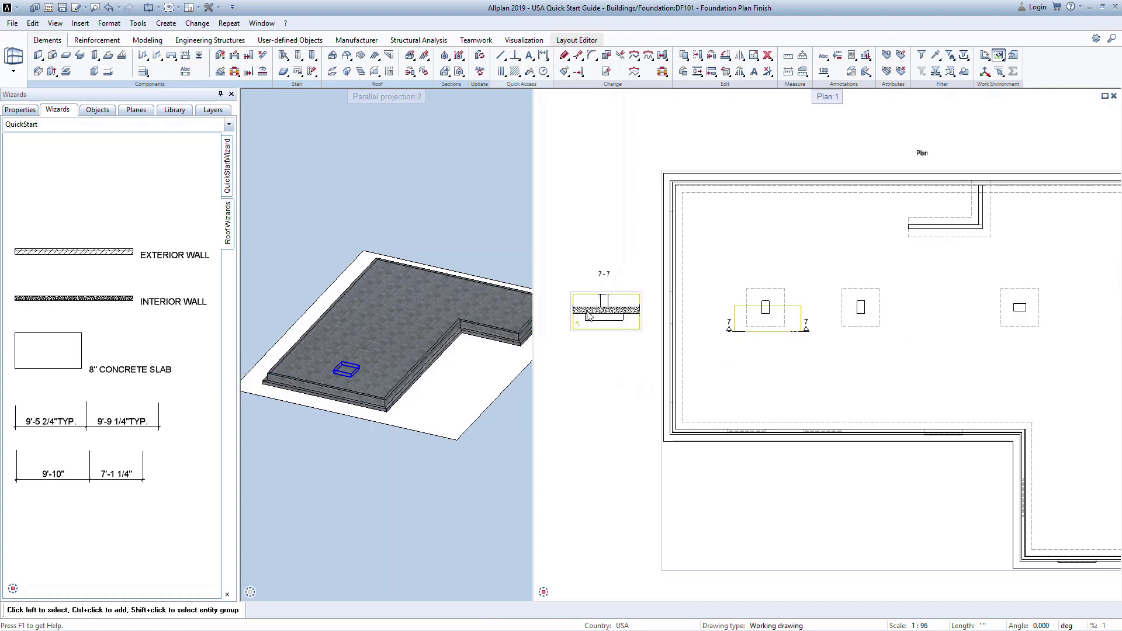